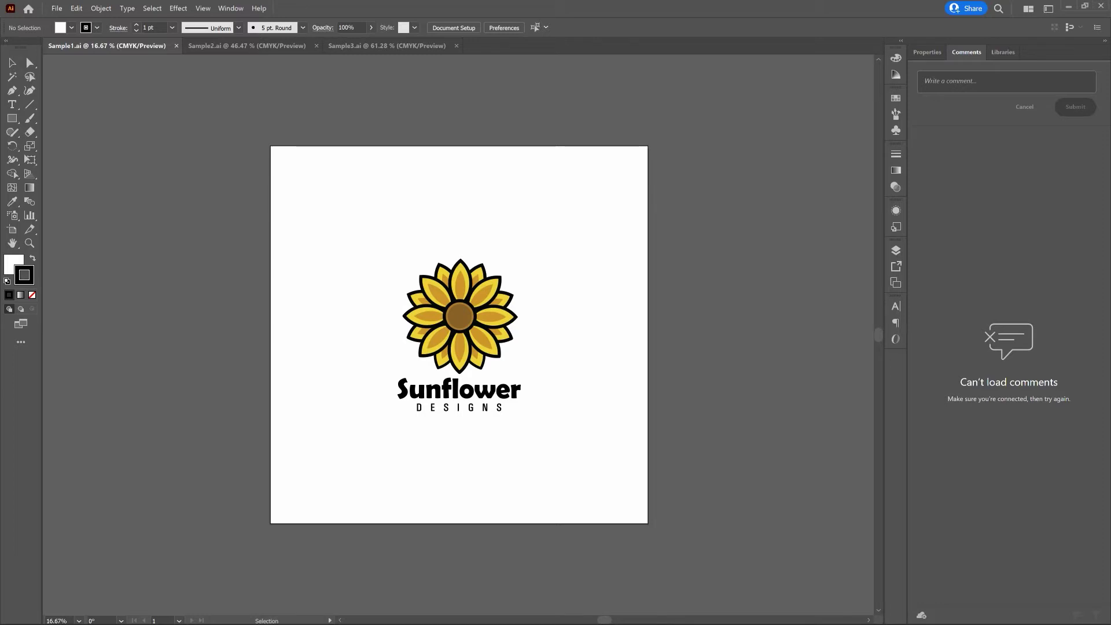
Check which workspace is active and whether Smart Guides are turned on.
left_click(1049, 11)
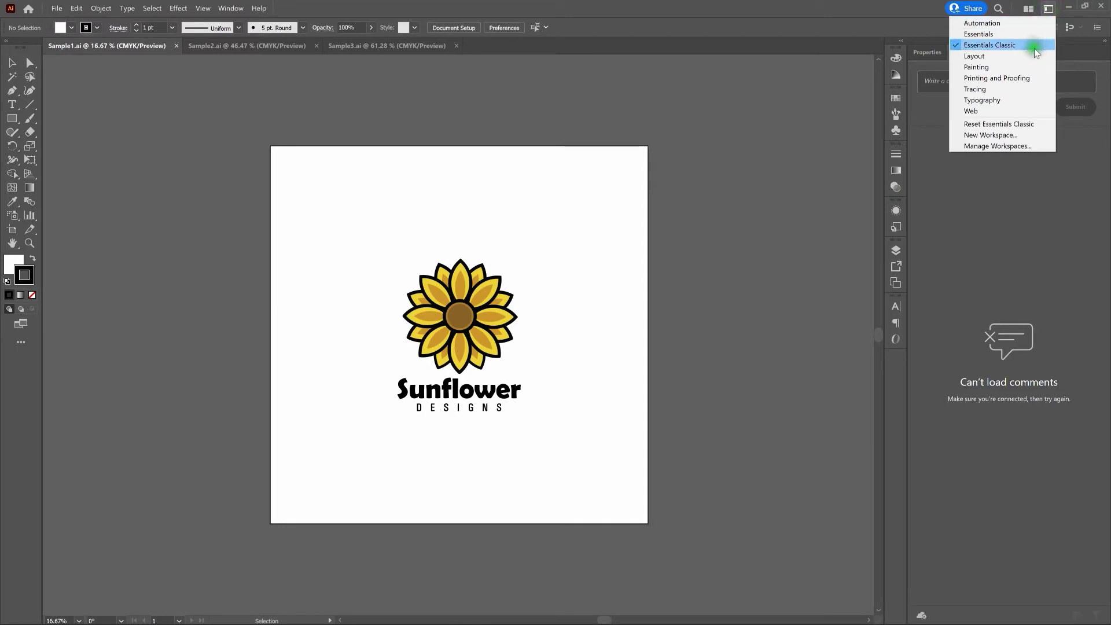
left_click(977, 33)
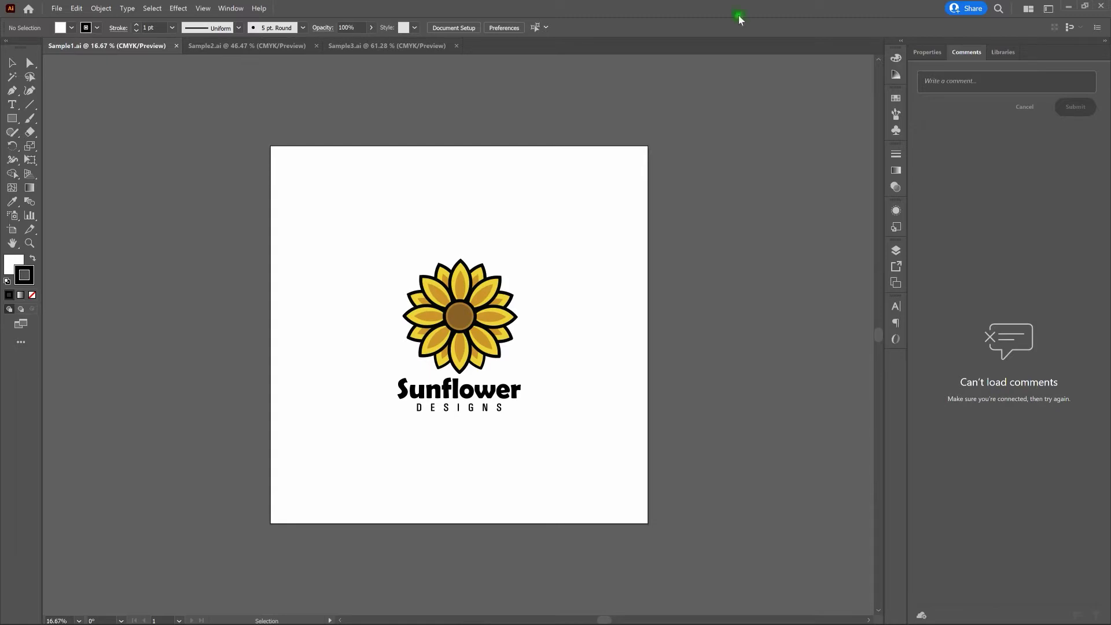
left_click(203, 8)
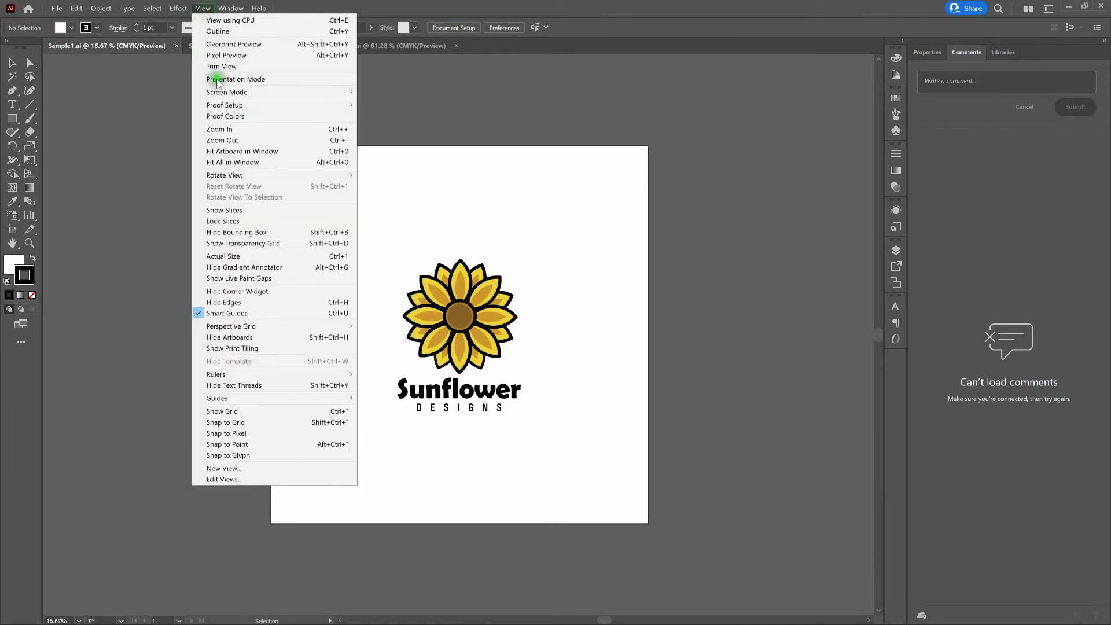
left_click(257, 317)
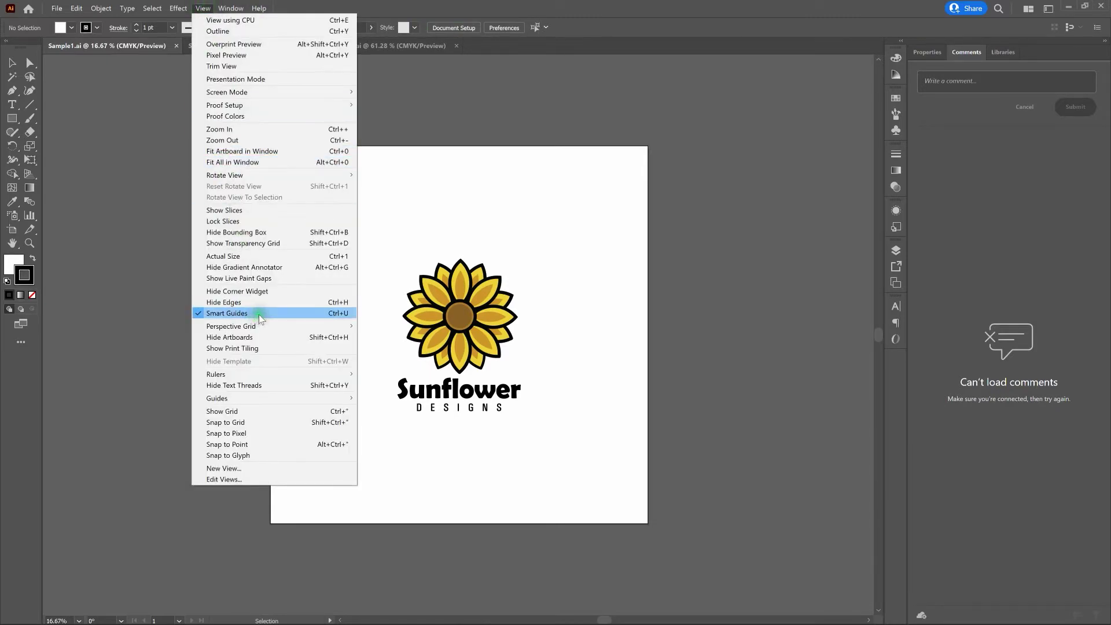
key("ctrl+u")
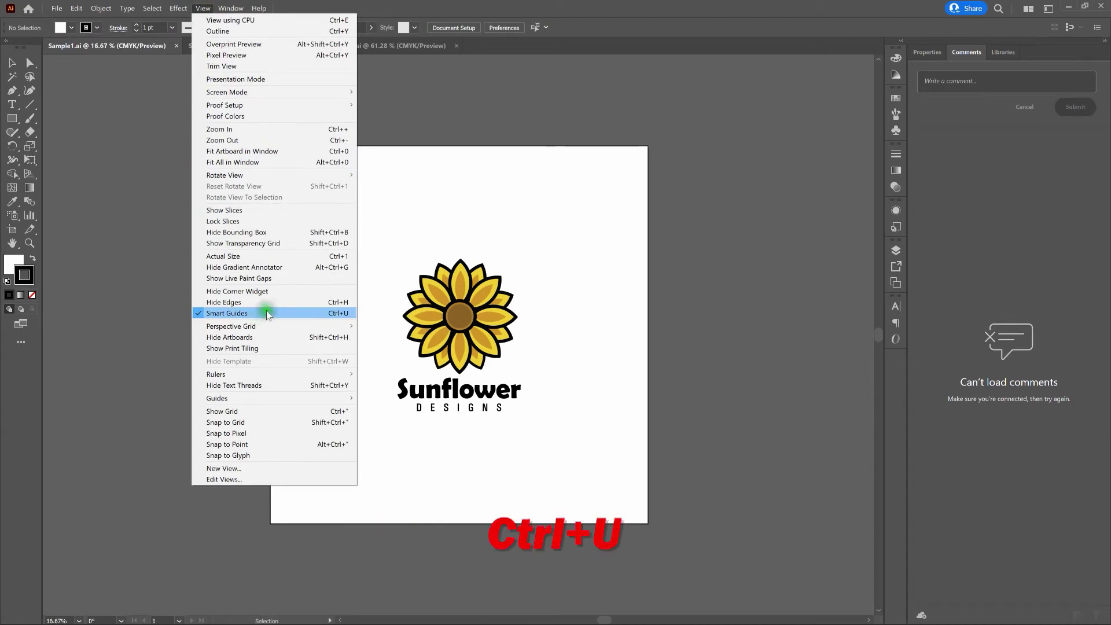
left_click(620, 9)
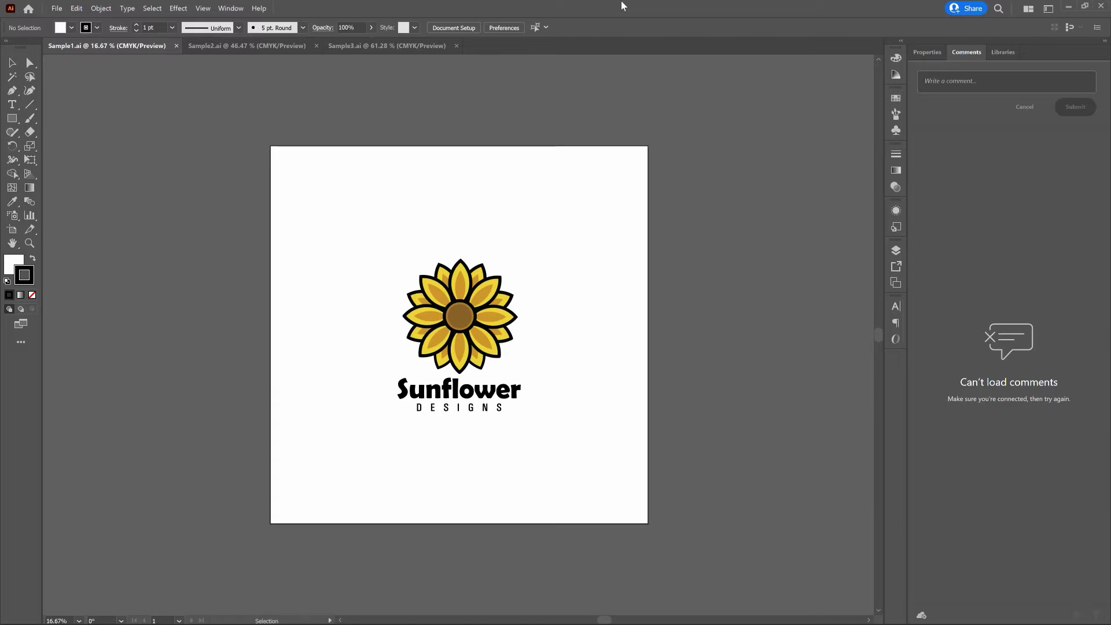
Expand the appearance of the Sunflower Designs logo group and then expand the artwork itself.
key("ctrl+0")
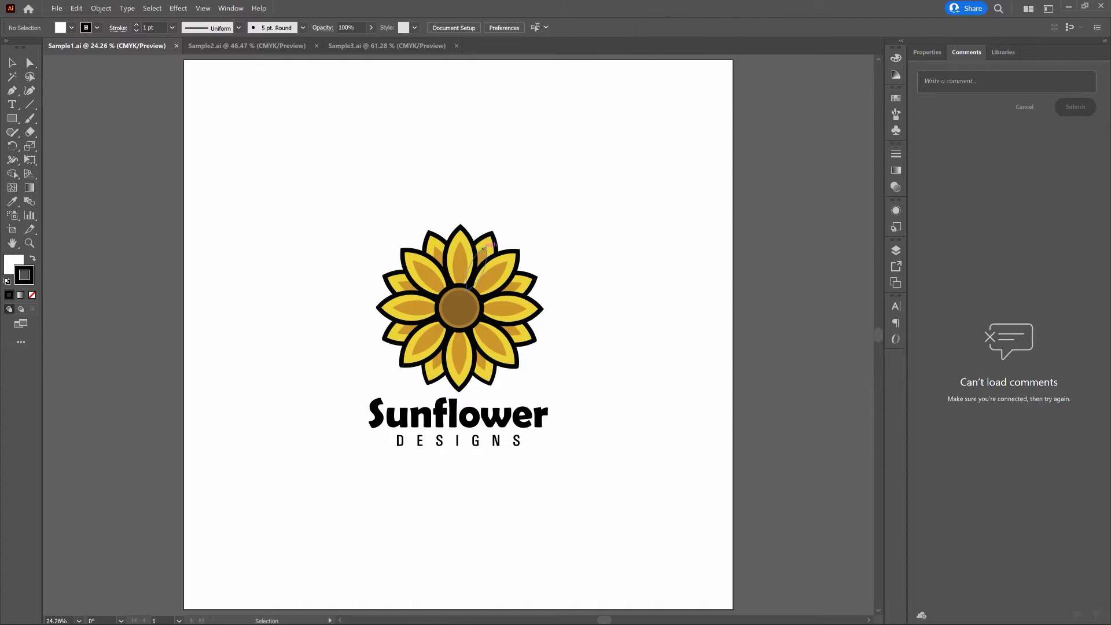
left_click(483, 248)
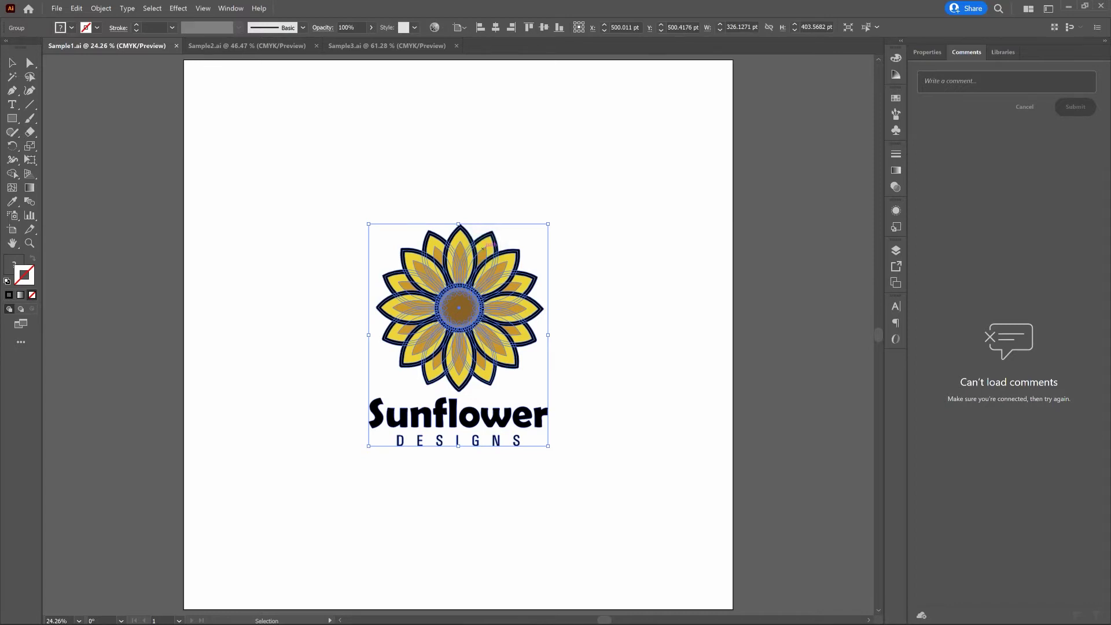
left_click(102, 8)
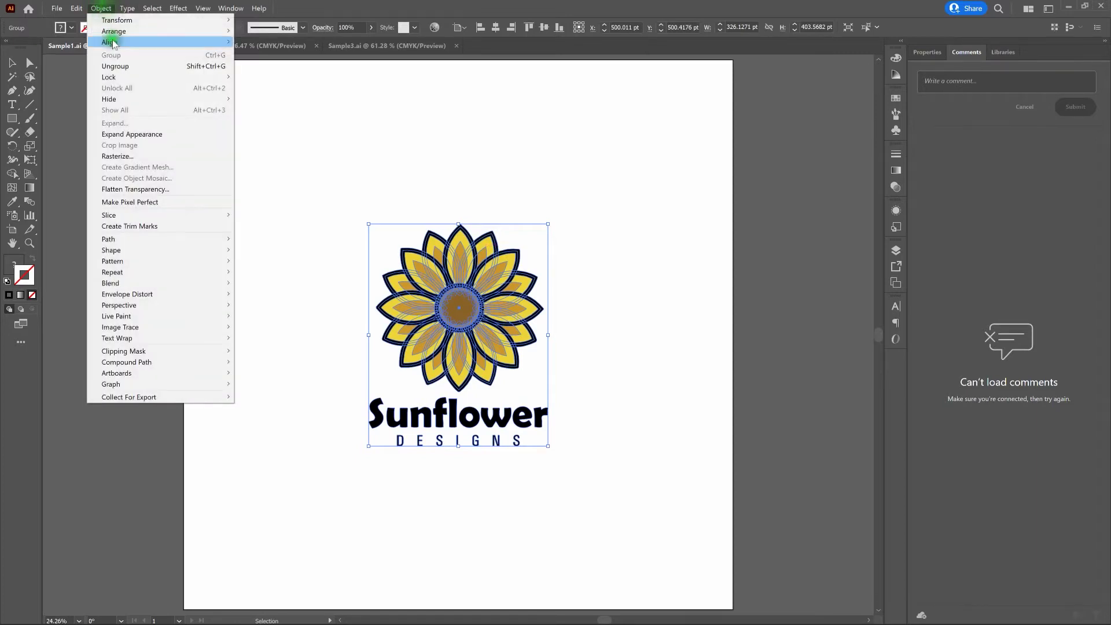
left_click(136, 134)
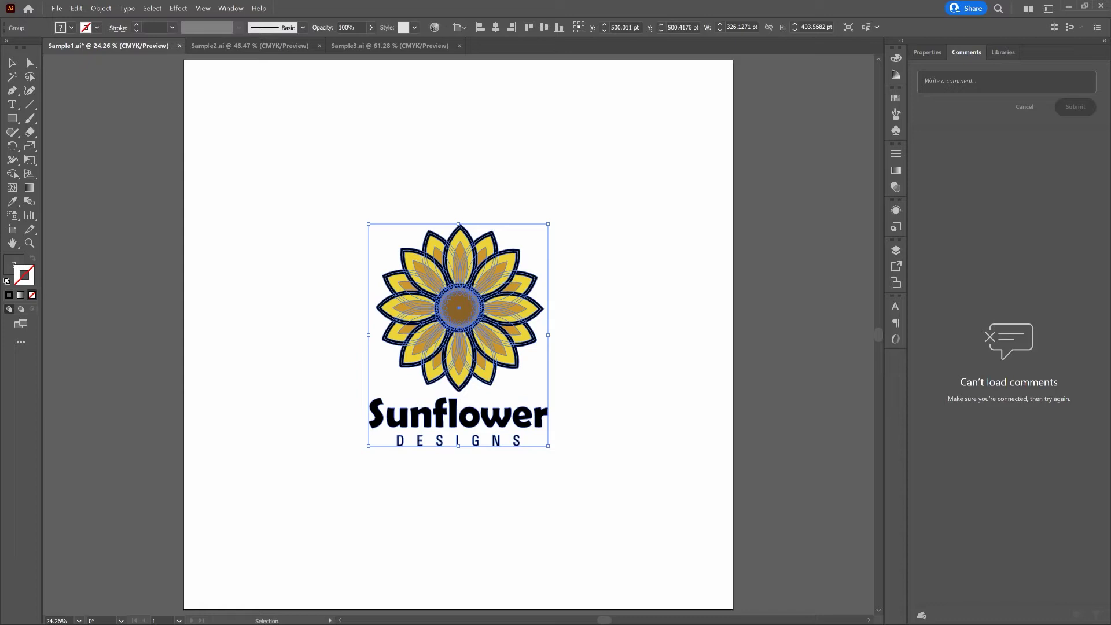
left_click(102, 8)
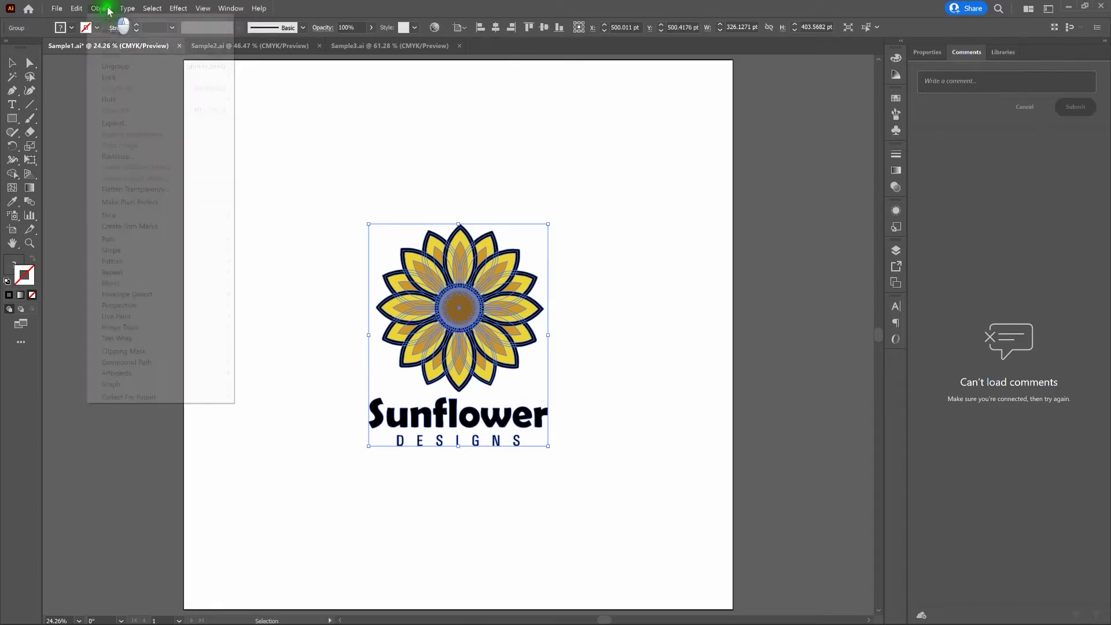
left_click(126, 123)
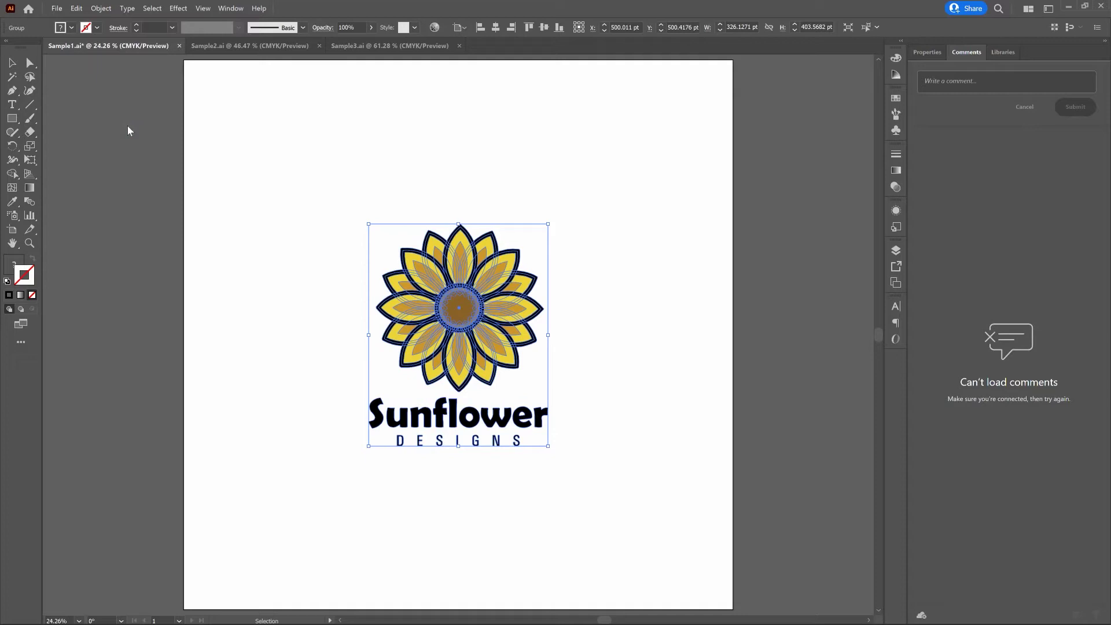
left_click(103, 8)
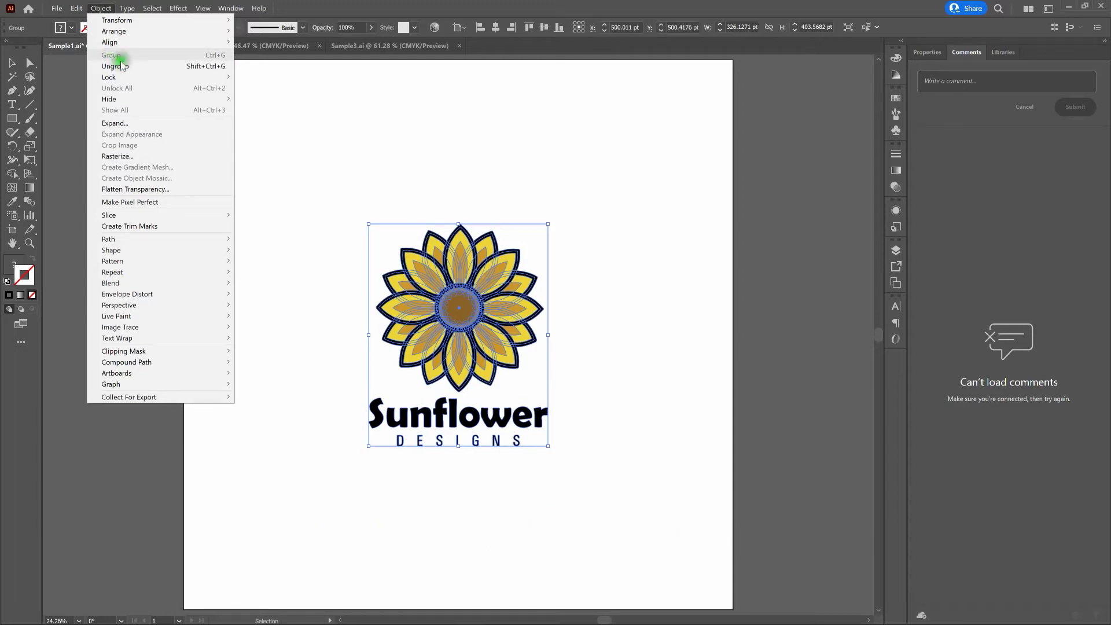
left_click(334, 116)
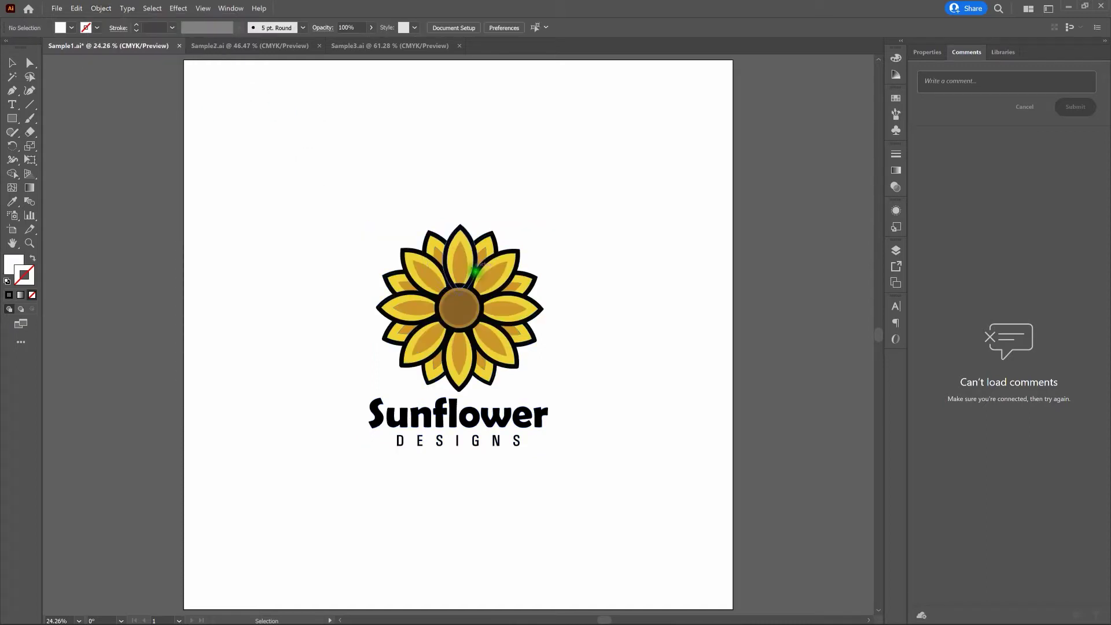
Add a new stroke to the logo group's appearance and colour it red.
left_click(466, 269)
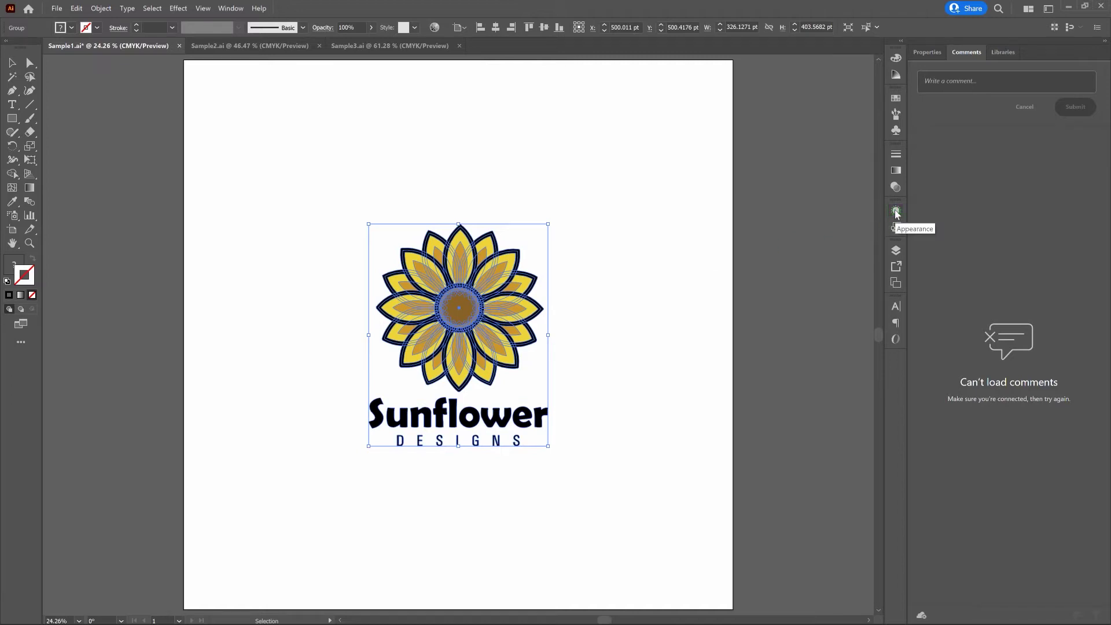
left_click(234, 9)
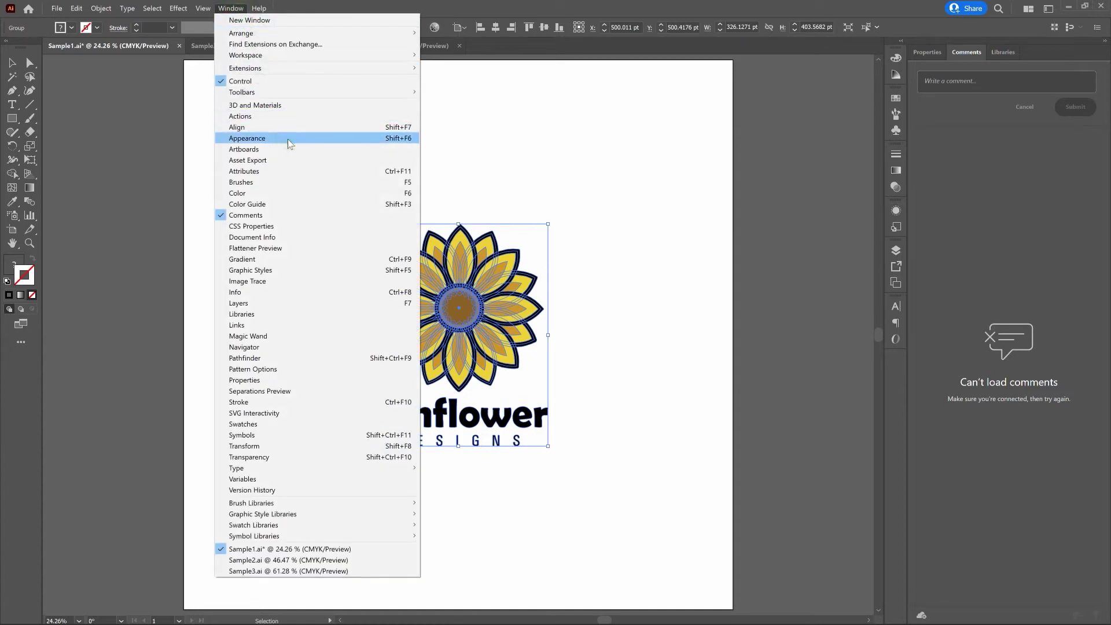
left_click(287, 139)
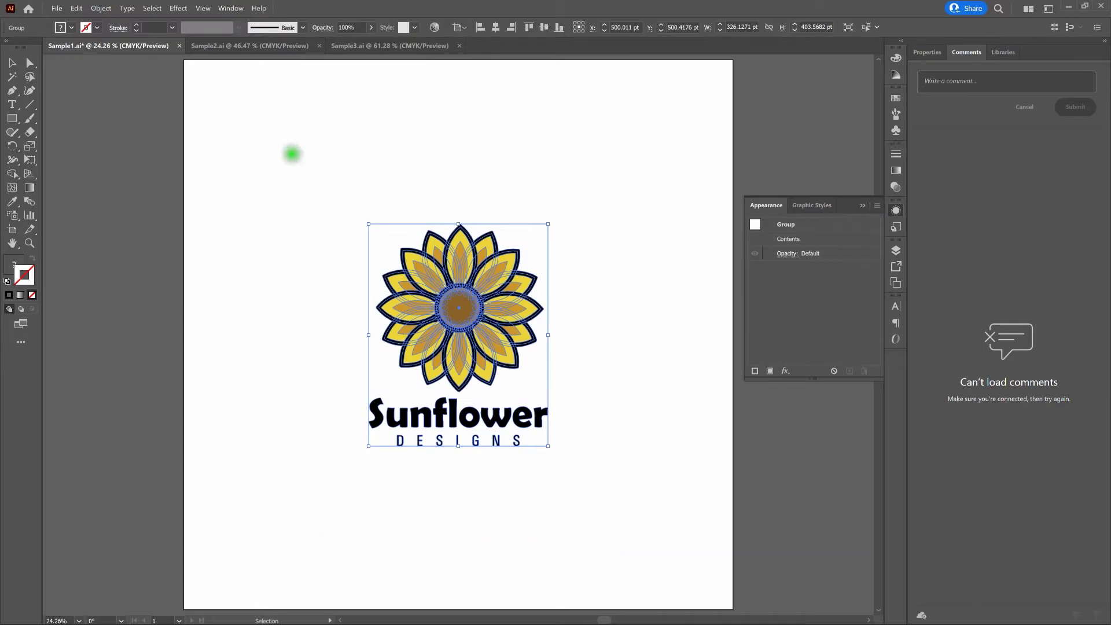
left_click(755, 371)
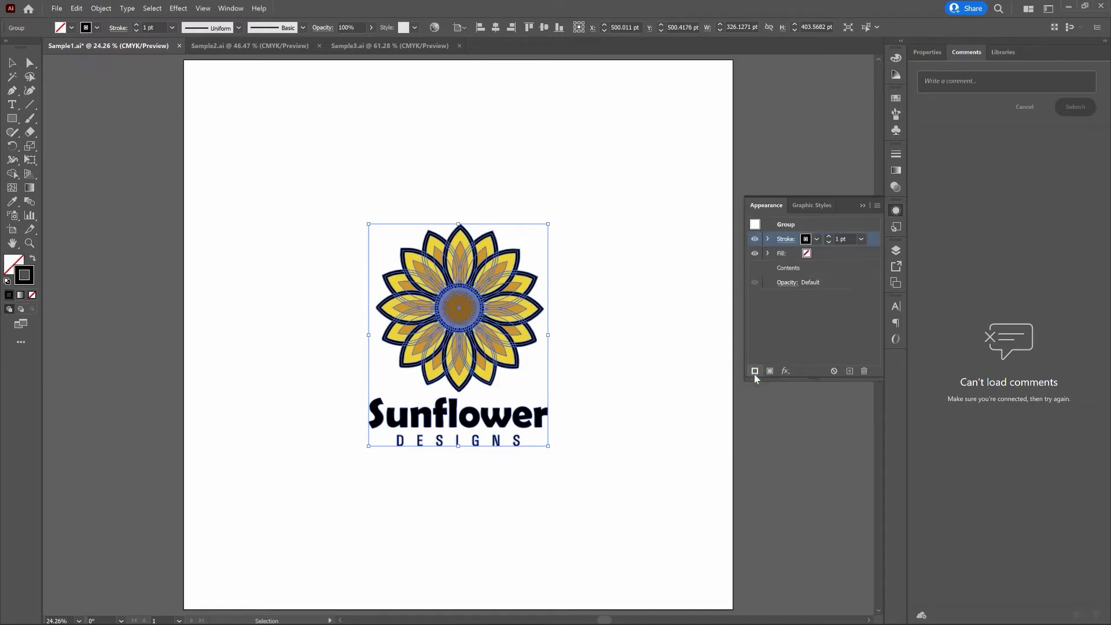
left_click(807, 240)
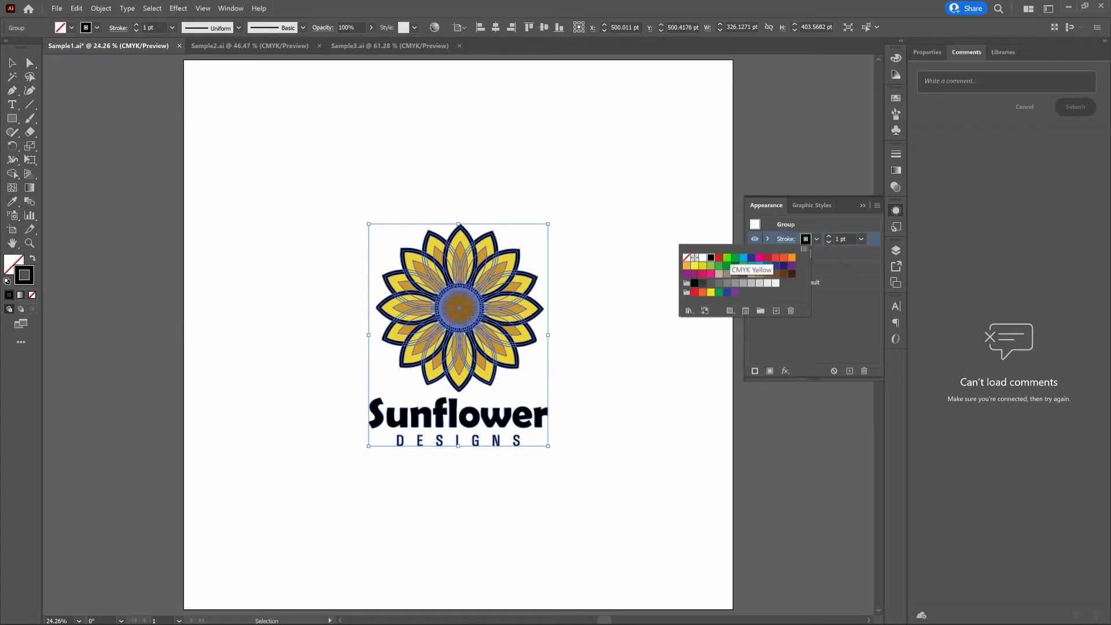
left_click(719, 258)
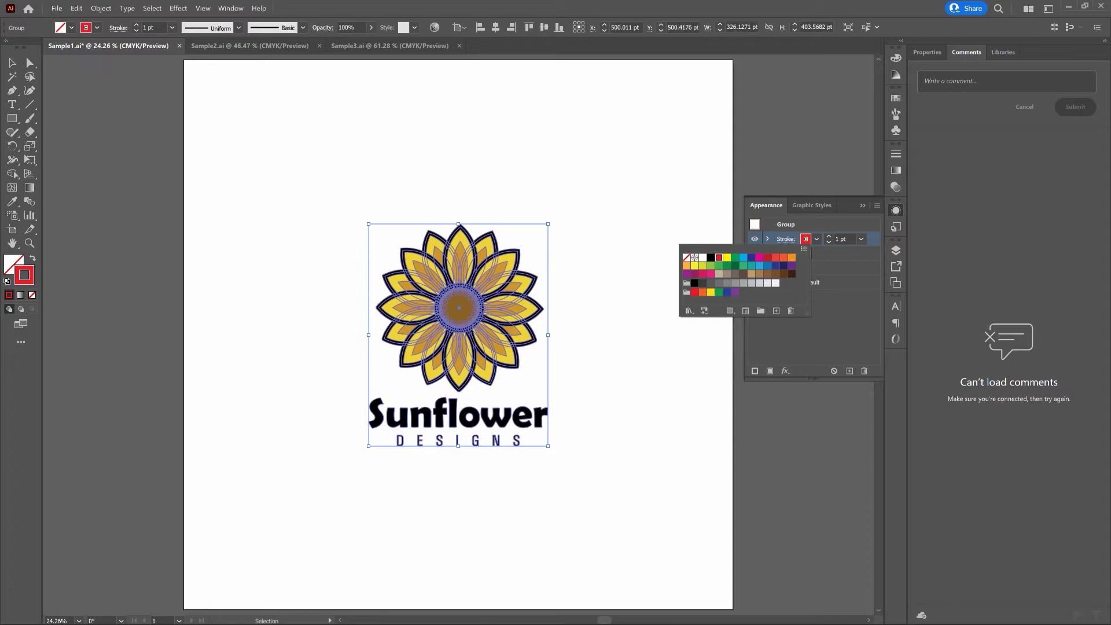
left_click(862, 281)
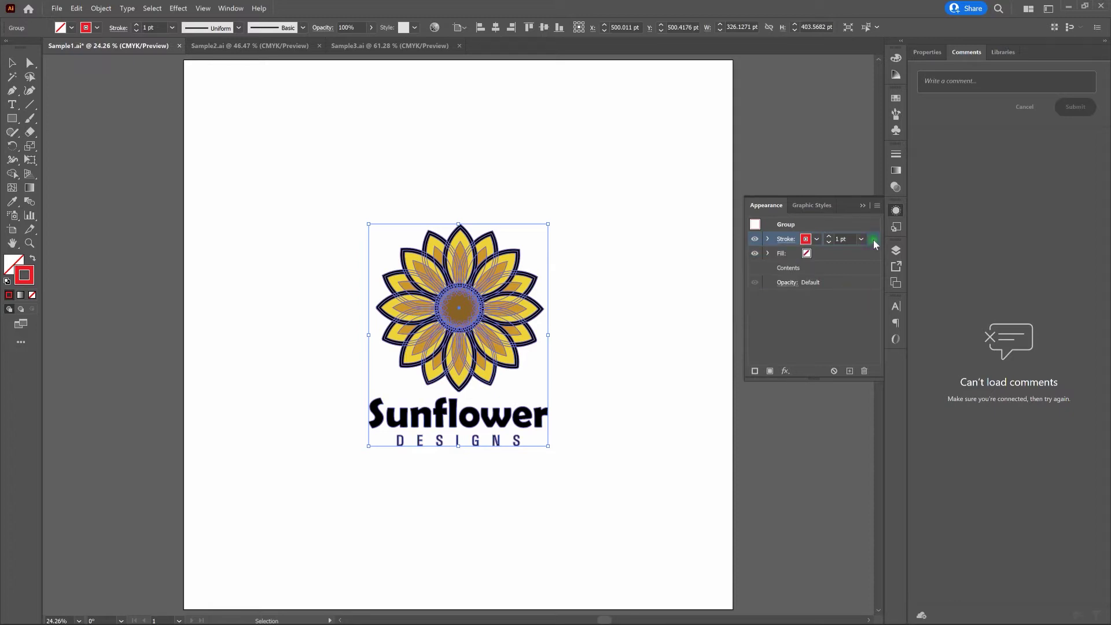
Move the logo group's red stroke below Contents and increase its weight to 34 pt.
left_click_drag(874, 242, 866, 272)
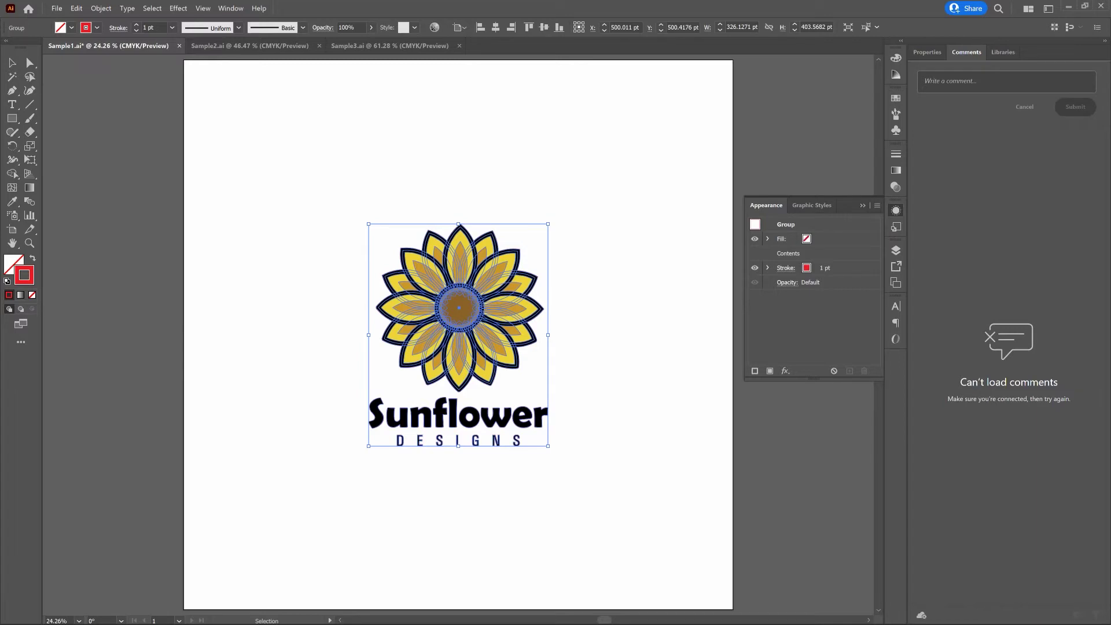
left_click(856, 267)
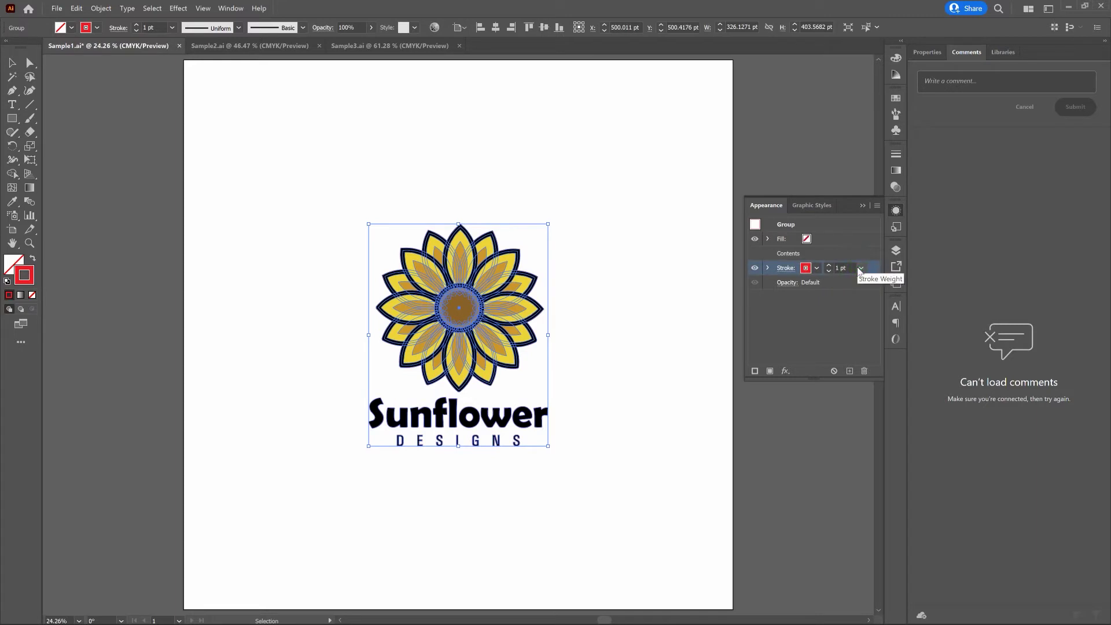
left_click(829, 266)
left_click(828, 266)
left_click(828, 266)
left_click(828, 266)
left_click(828, 265)
scroll(828, 268, "up", 6)
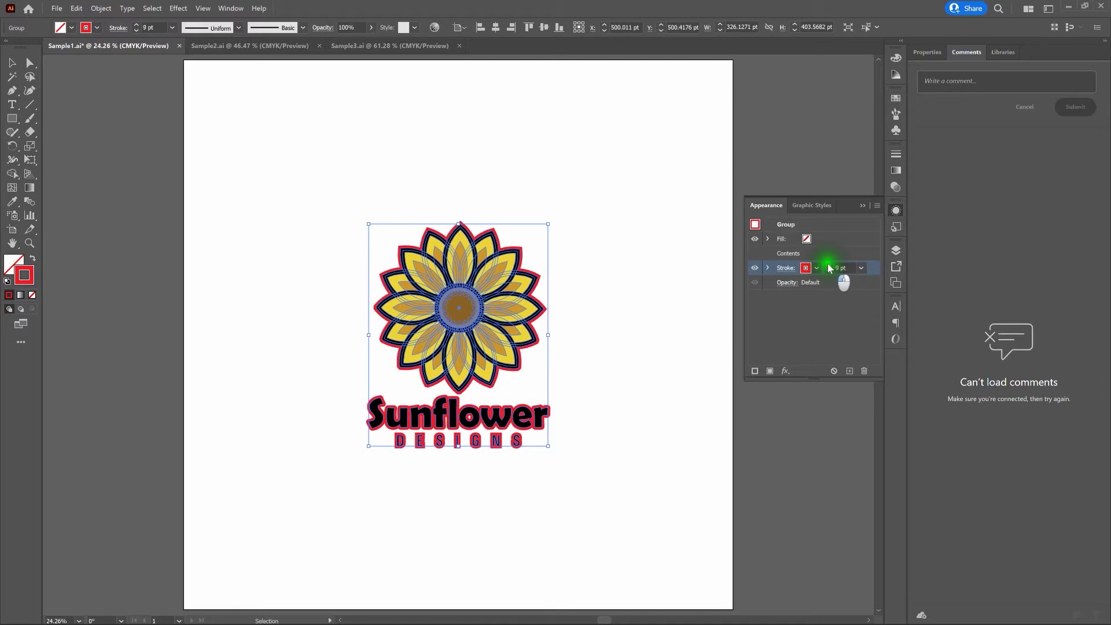
scroll(829, 267, "up", 6)
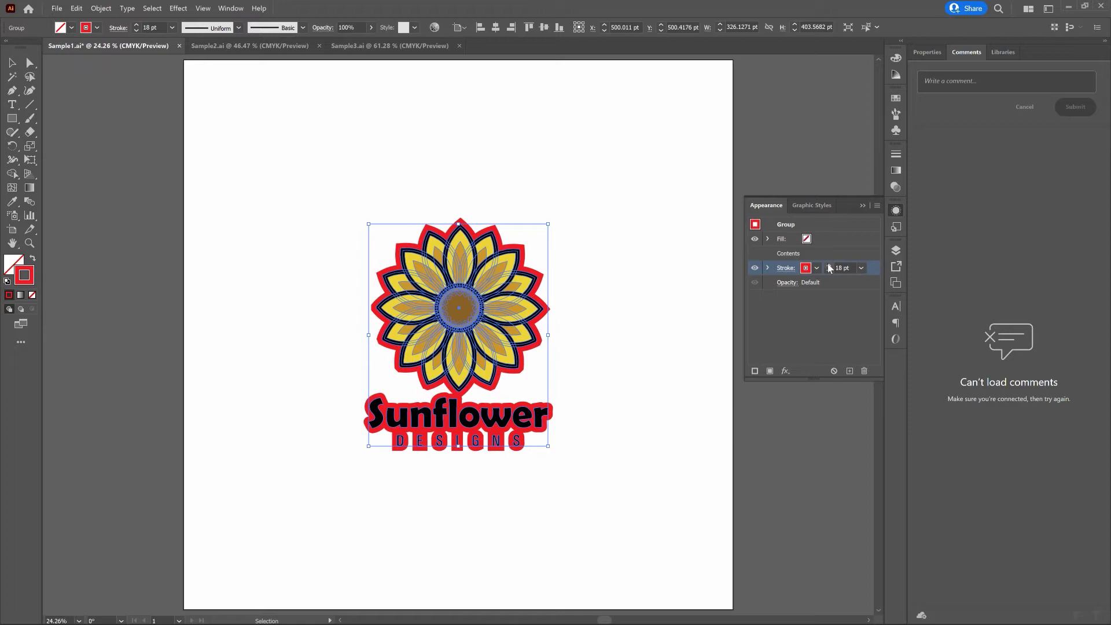
left_click(829, 265)
left_click(829, 265)
left_click(829, 265)
left_click(829, 265)
left_click(829, 265)
left_click(829, 265)
left_click(829, 265)
scroll(829, 267, "up", 6)
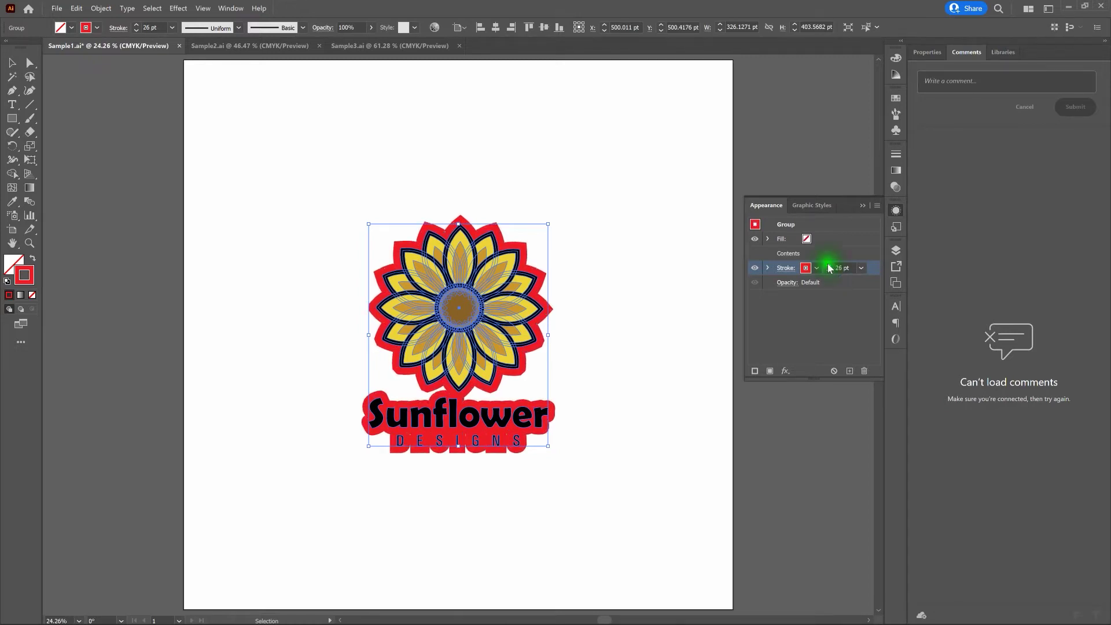
scroll(829, 267, "up", 3)
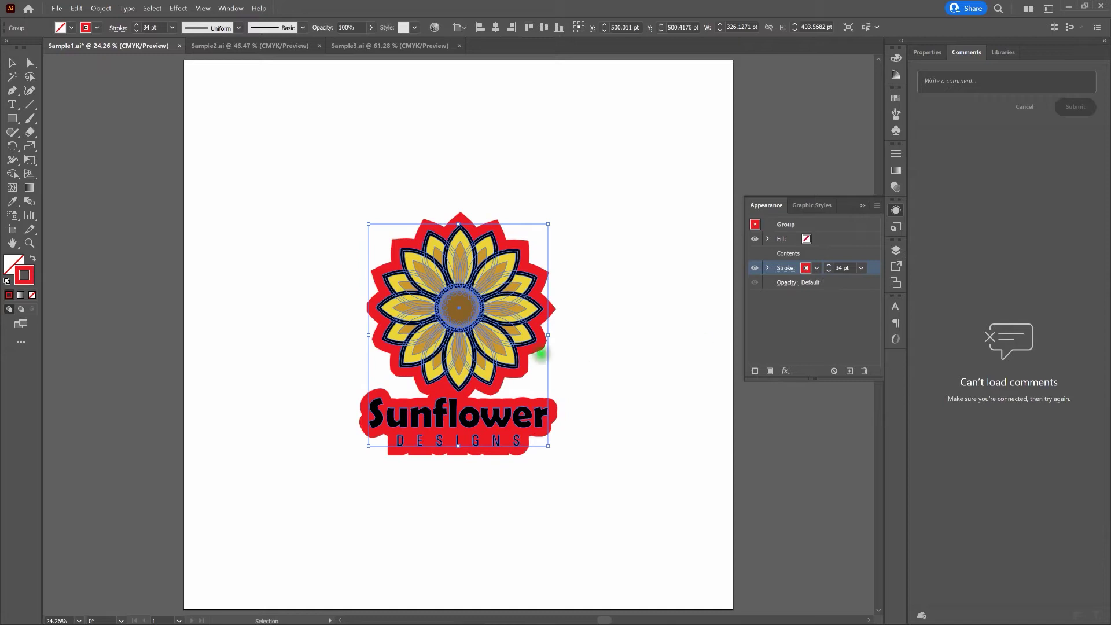
Give the logo's red stroke a round join and a round cap, and deselect the artwork.
key("ctrl+plus")
key("ctrl+plus")
key("ctrl+plus")
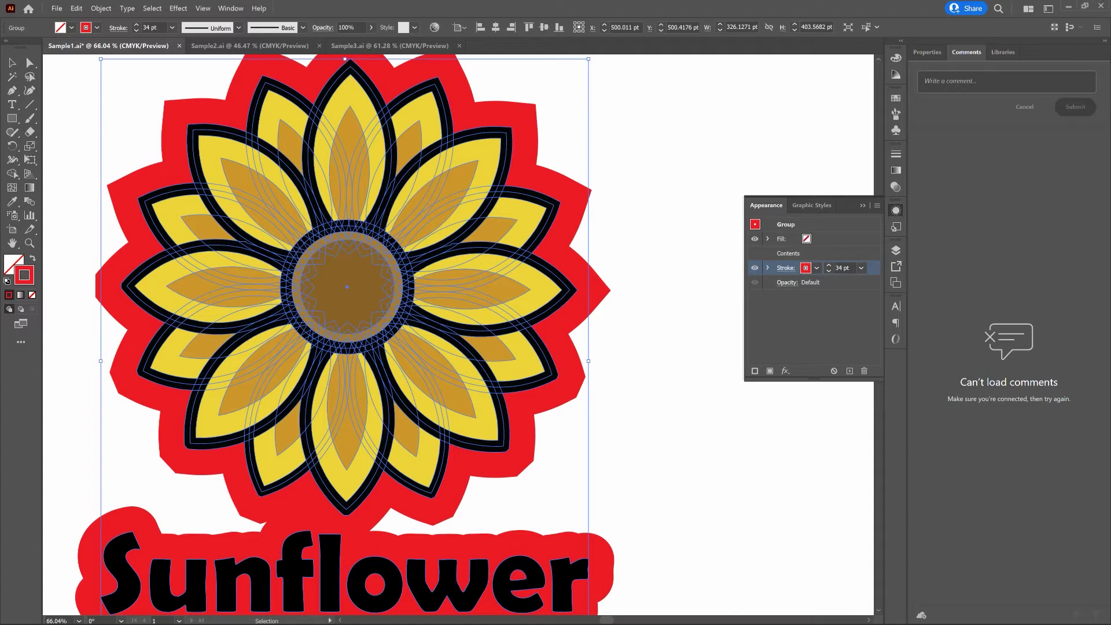
key("a")
key("ctrl+0")
key("v")
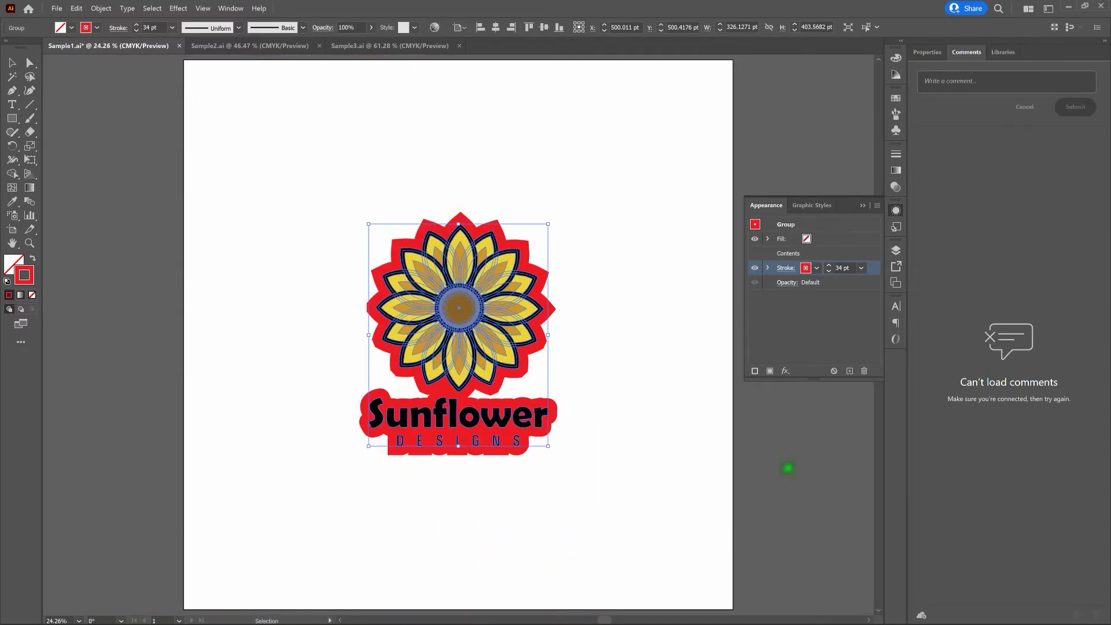
left_click(785, 268)
left_click(731, 300)
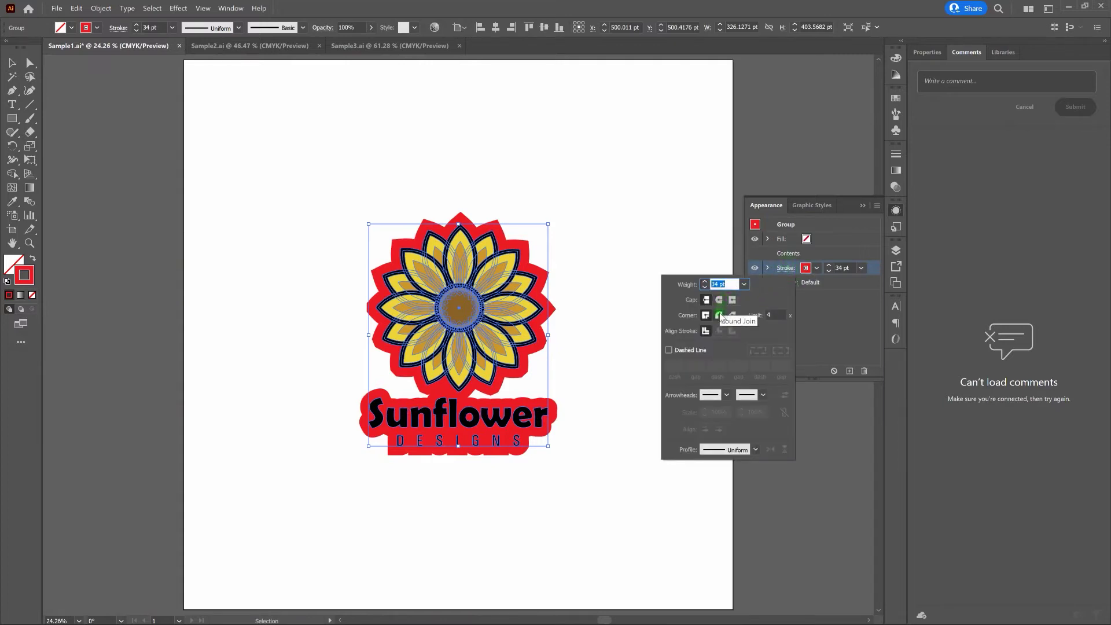
left_click(720, 315)
left_click(719, 299)
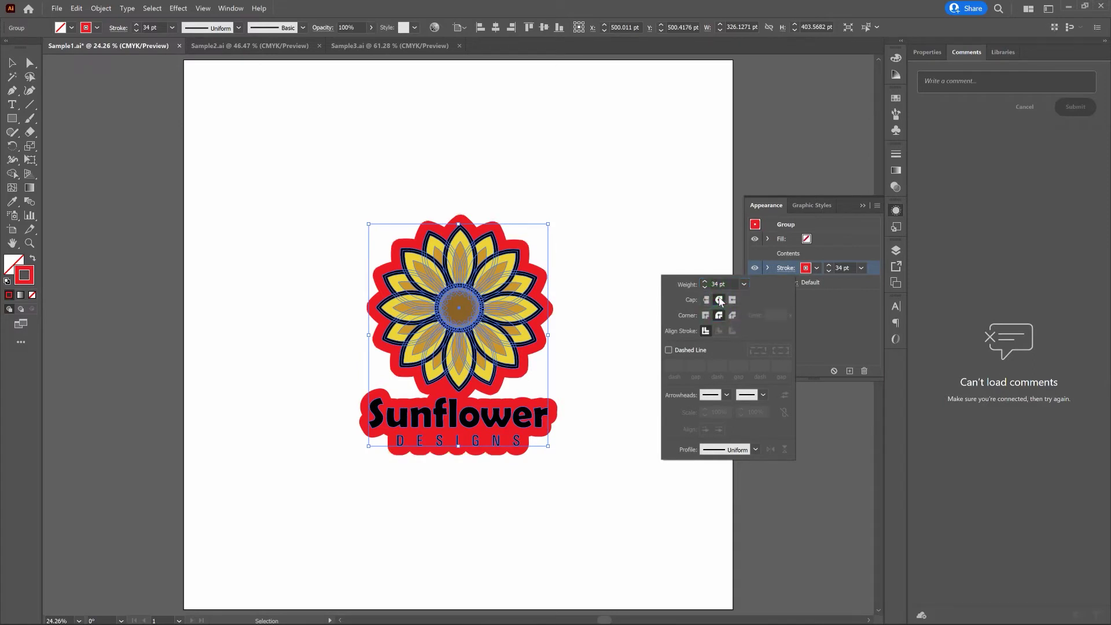
left_click(606, 282)
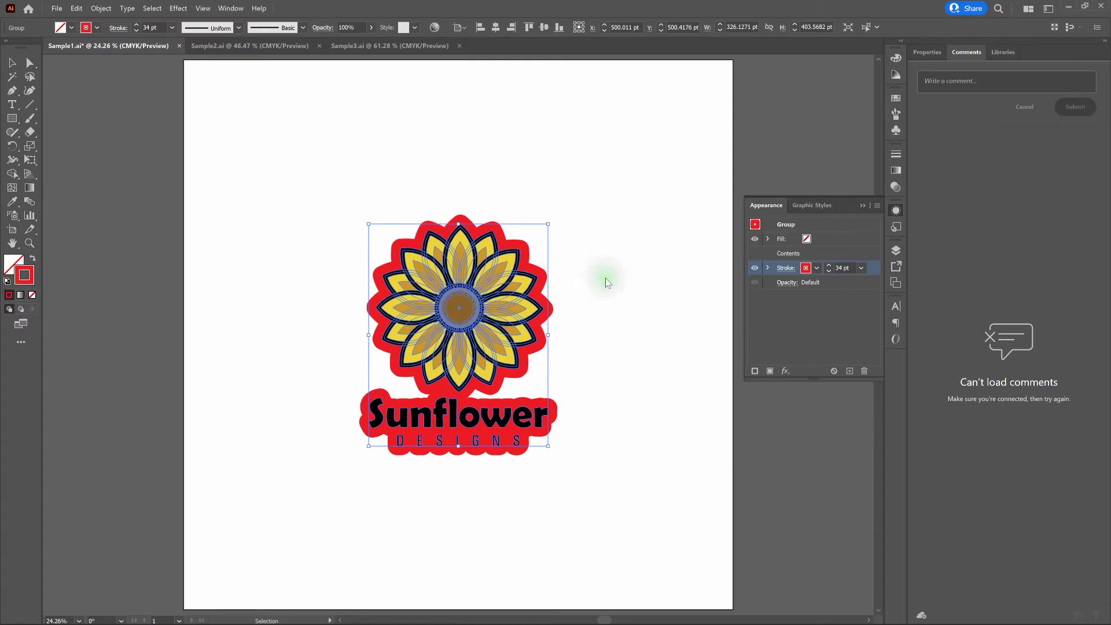
left_click(605, 282)
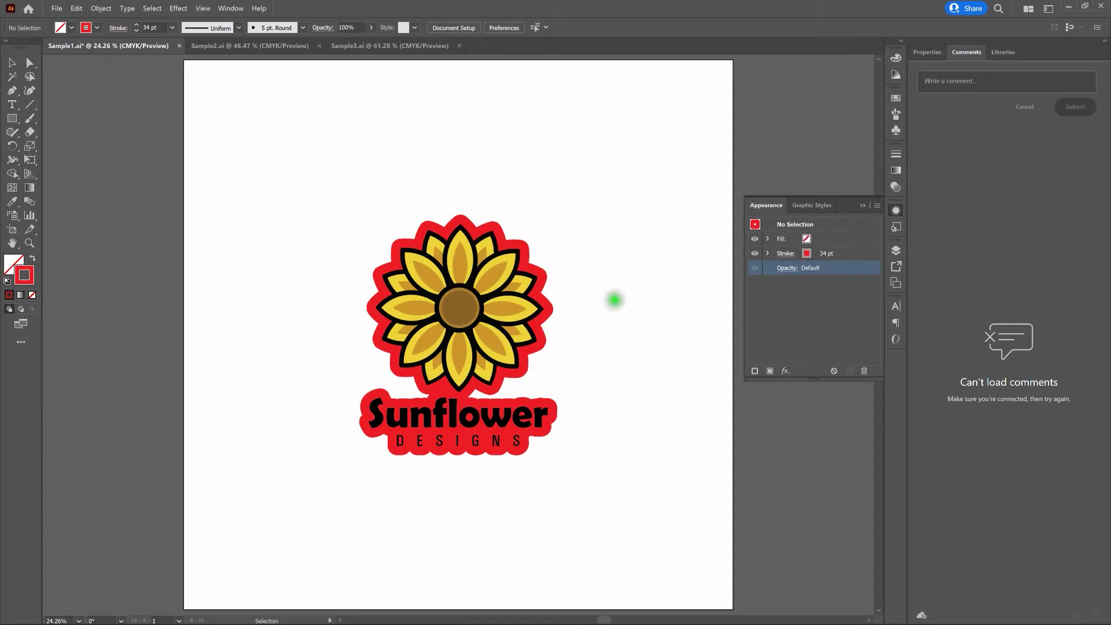
Add a second stroke beneath the Sunflower Designs logo group's red stroke and colour it black.
left_click(461, 305)
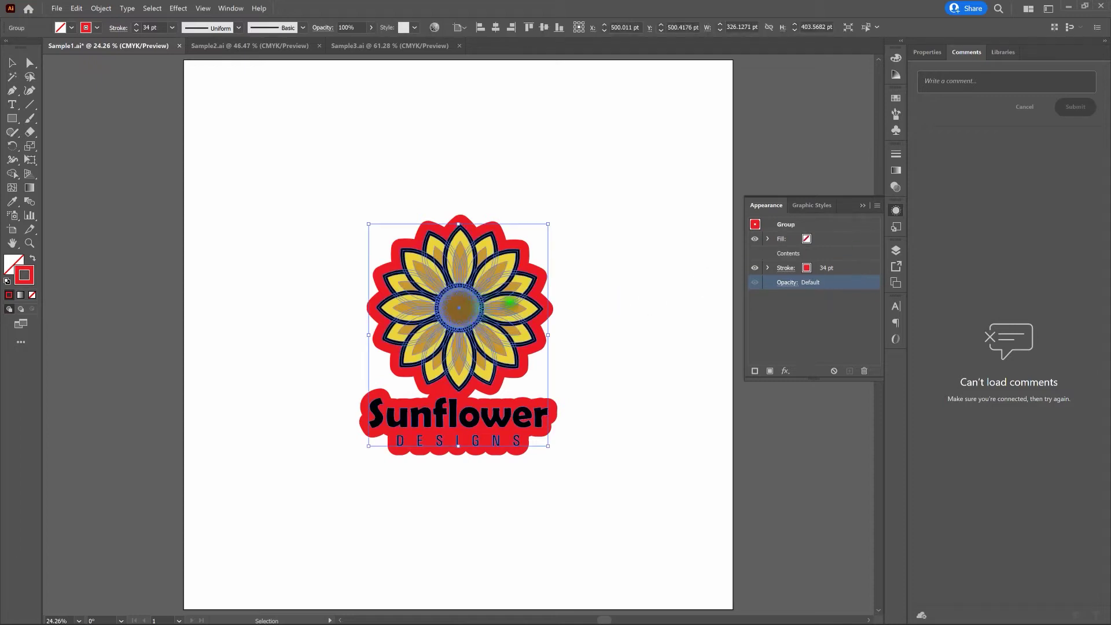
left_click(866, 267)
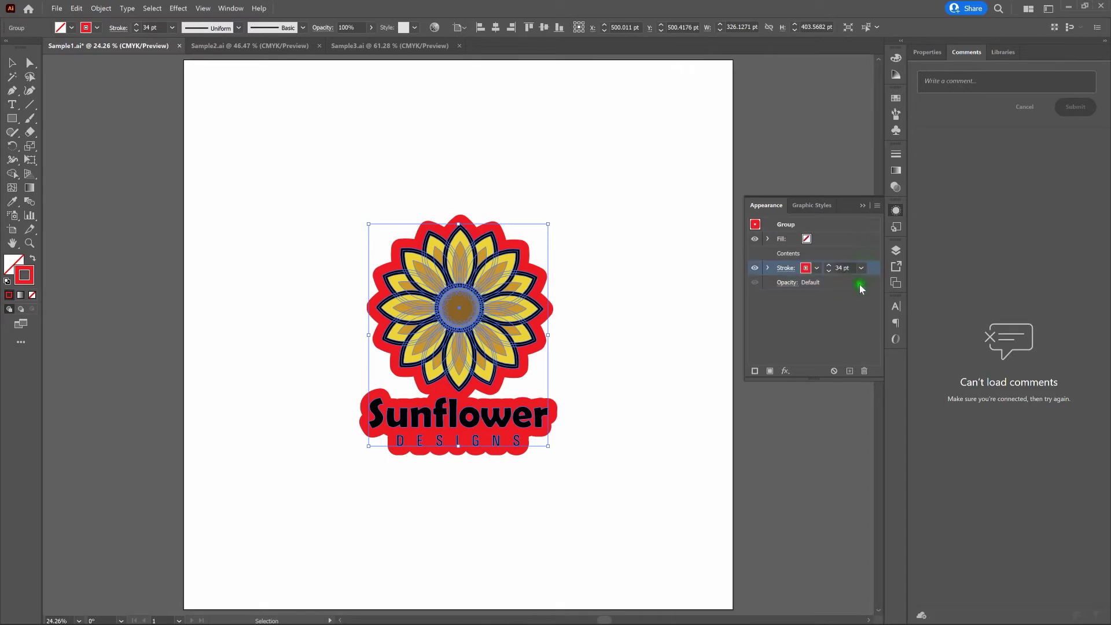
left_click(755, 370)
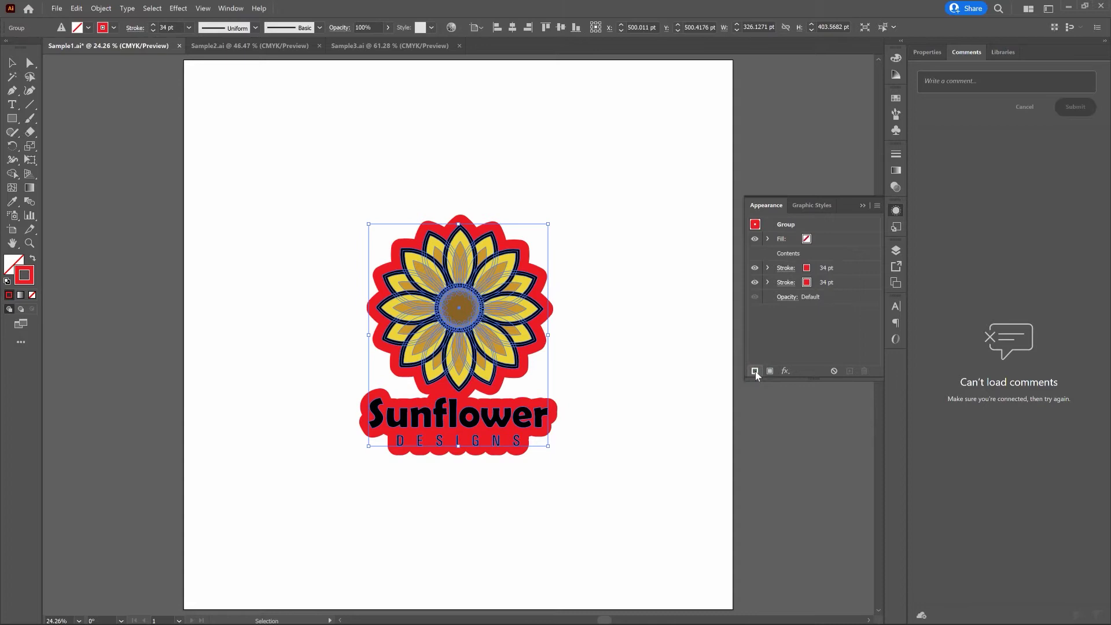
left_click(807, 282)
left_click(807, 283)
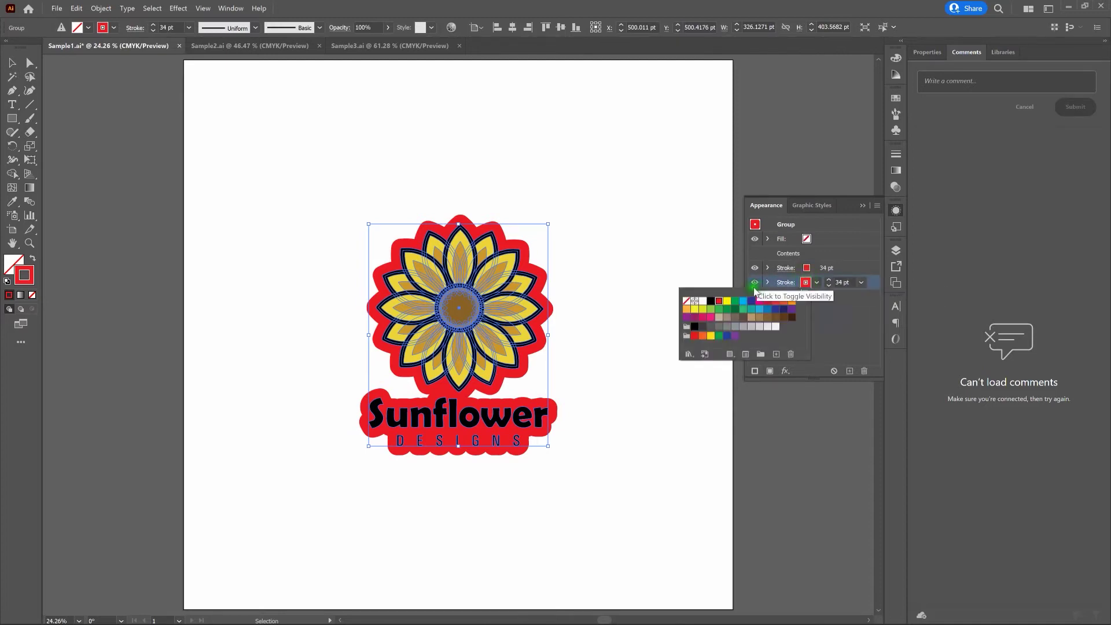
left_click(710, 301)
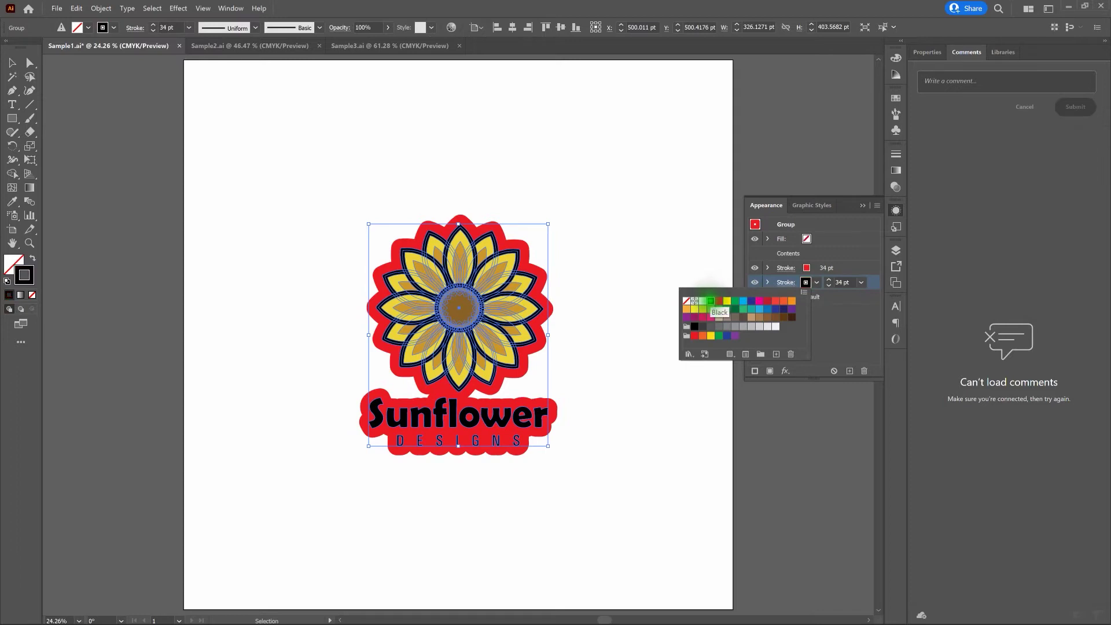
Increase the weight of the logo group's black stroke to 36 pt.
left_click(831, 284)
left_click(831, 283)
left_click(831, 283)
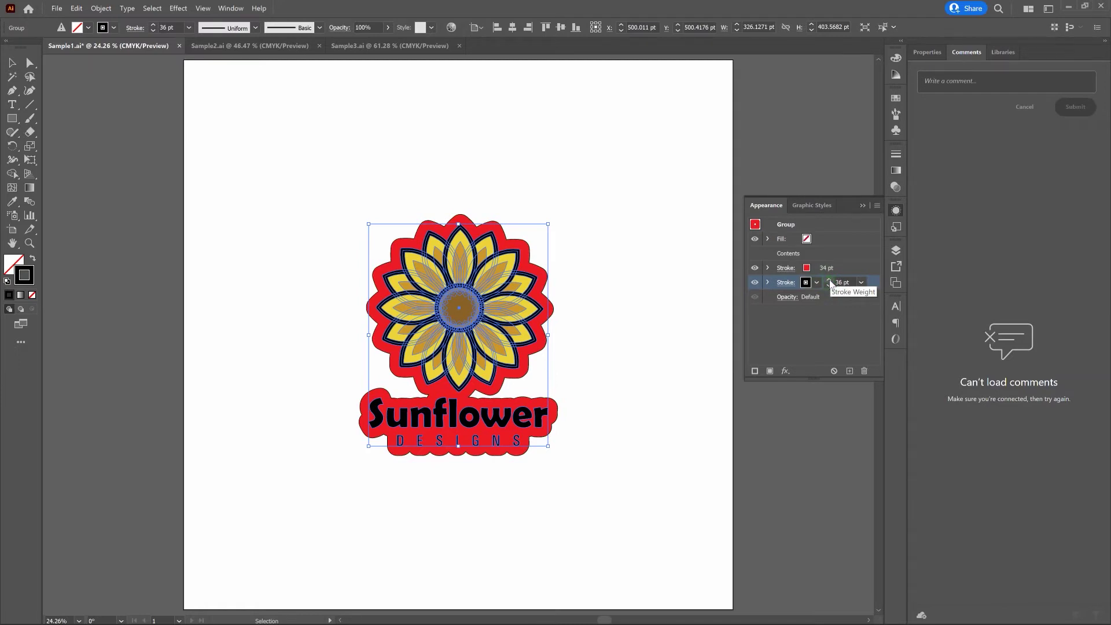
Change the logo group's 34 pt red stroke to white and deselect the artwork.
left_click(807, 269)
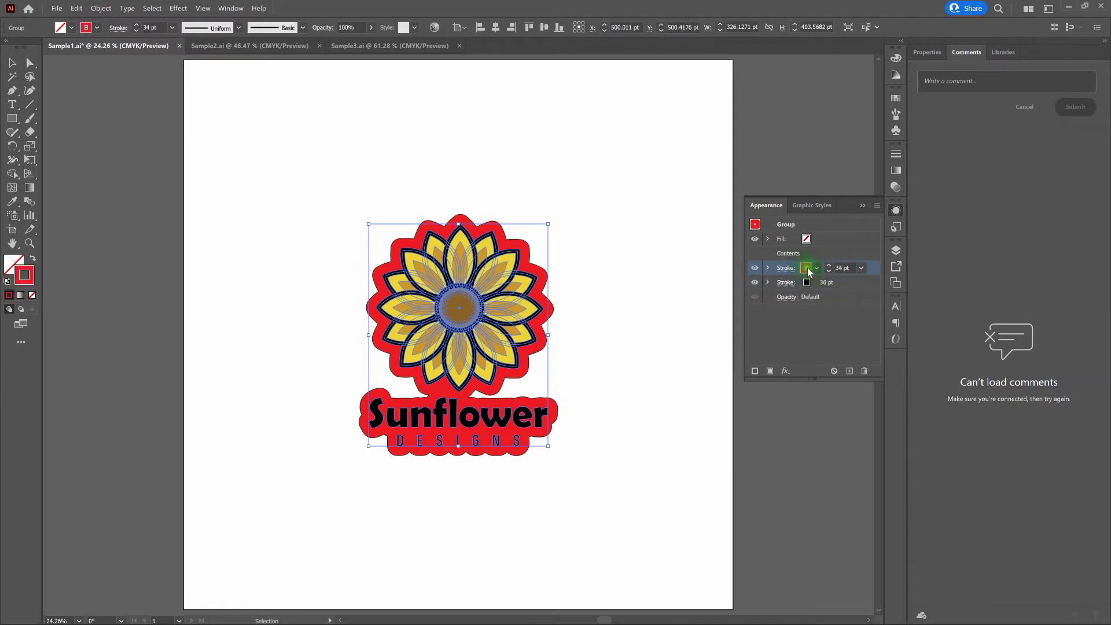
left_click(807, 268)
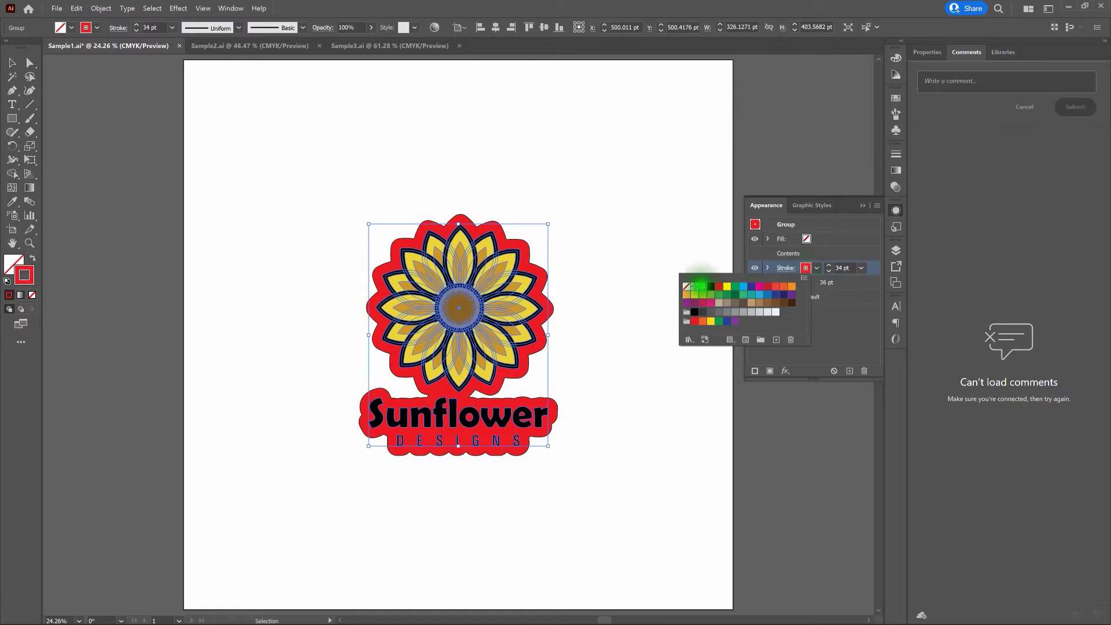
left_click(703, 286)
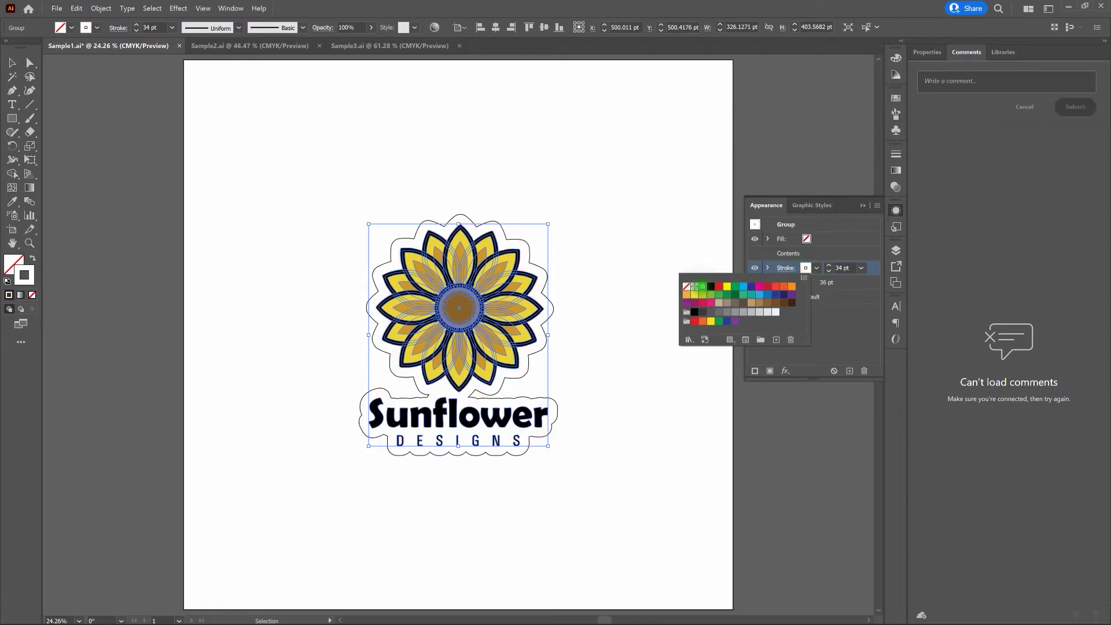
left_click(722, 268)
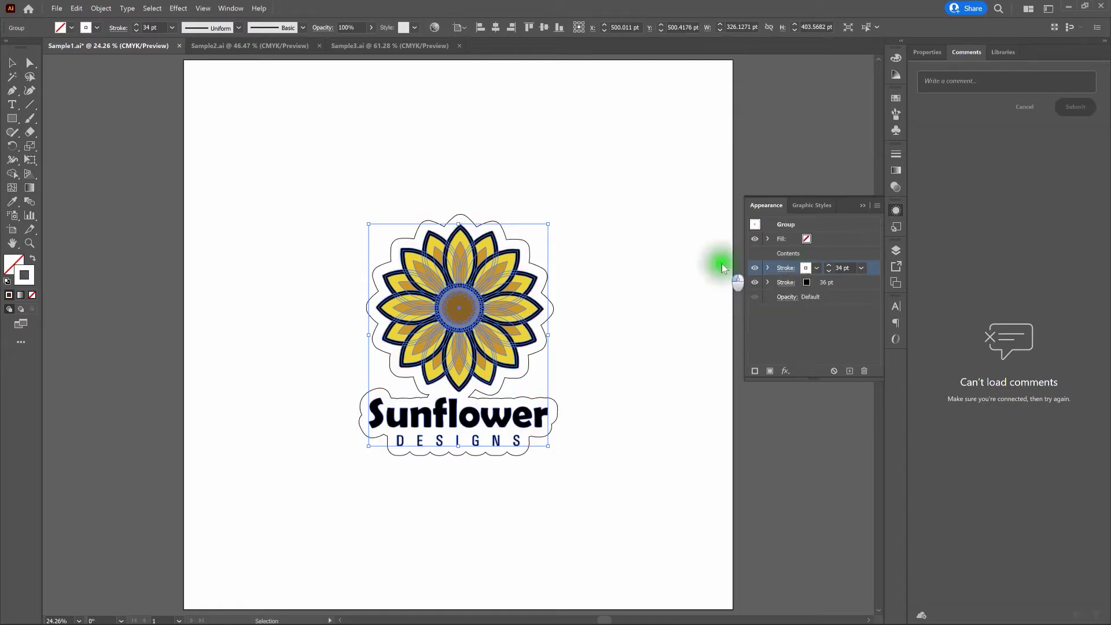
left_click(722, 268)
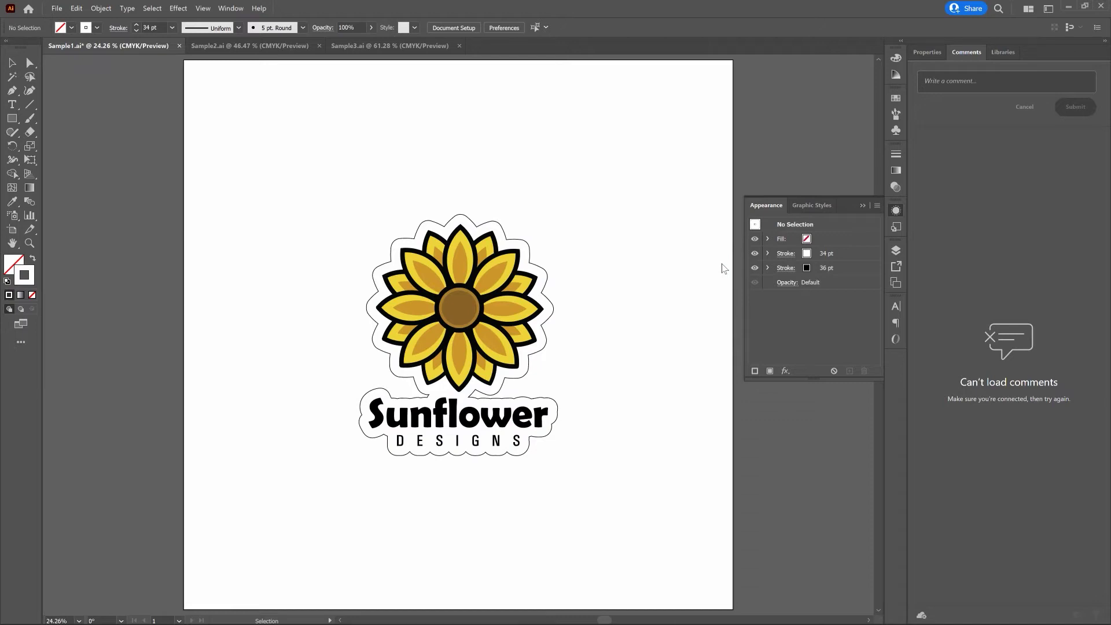
Recolour the logo group's 36 pt black stroke light grey (C=0 M=0 Y=0 K=20) and deselect the artwork.
left_click(500, 307)
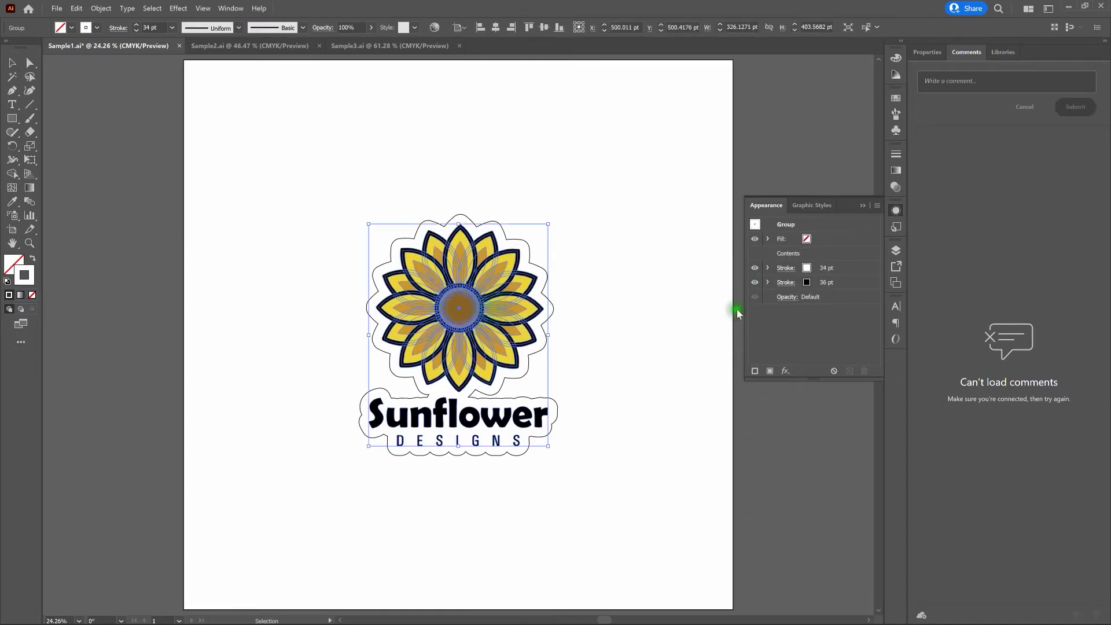
left_click(807, 283)
left_click(807, 283)
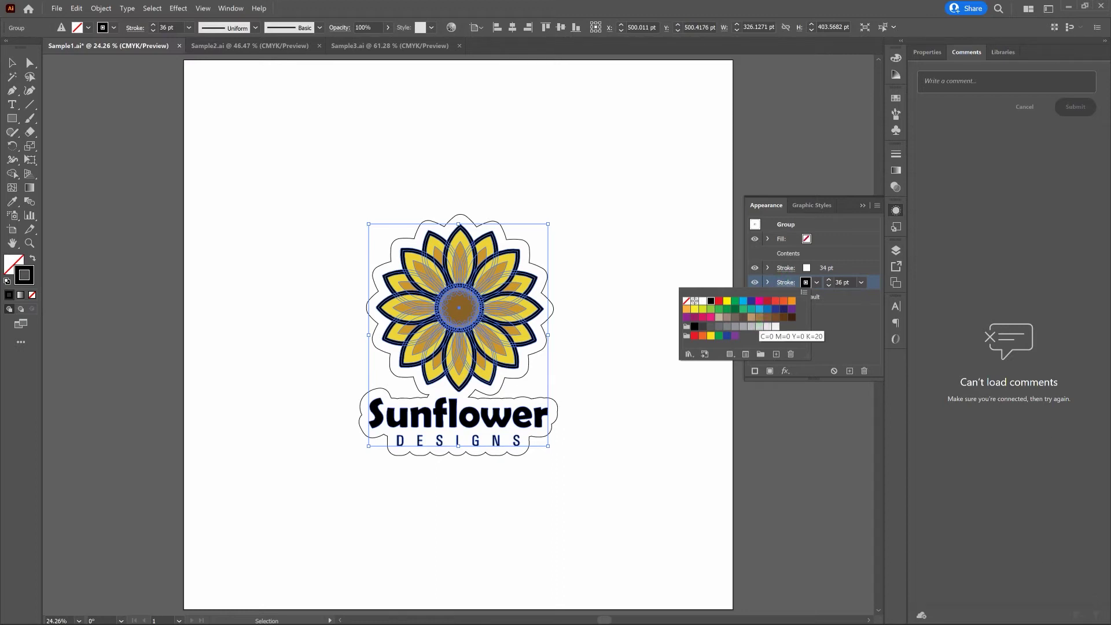
left_click(760, 327)
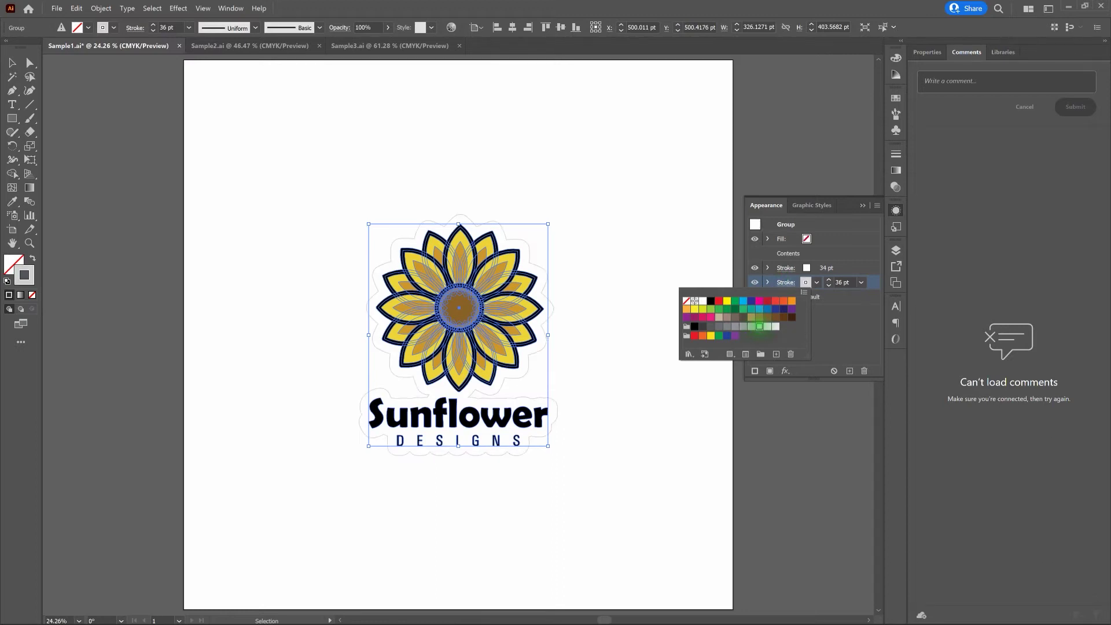
left_click(694, 423)
left_click(694, 422)
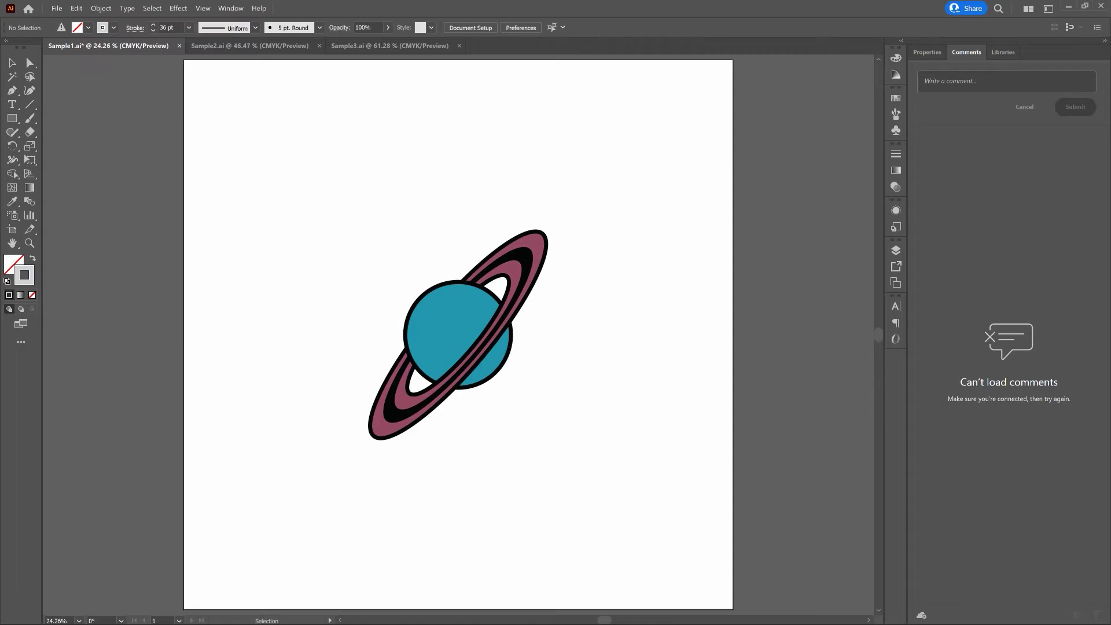
With a white fill and no stroke, draw a closed Pen shape covering the gap inside the planet's upper ring.
key("p")
key("d")
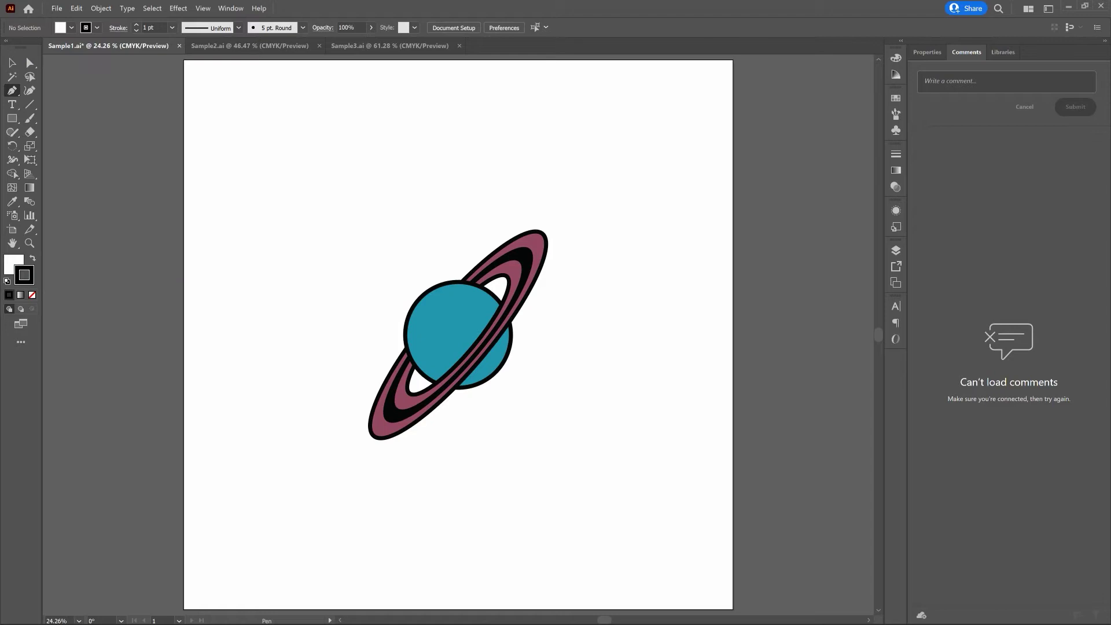
left_click(32, 294)
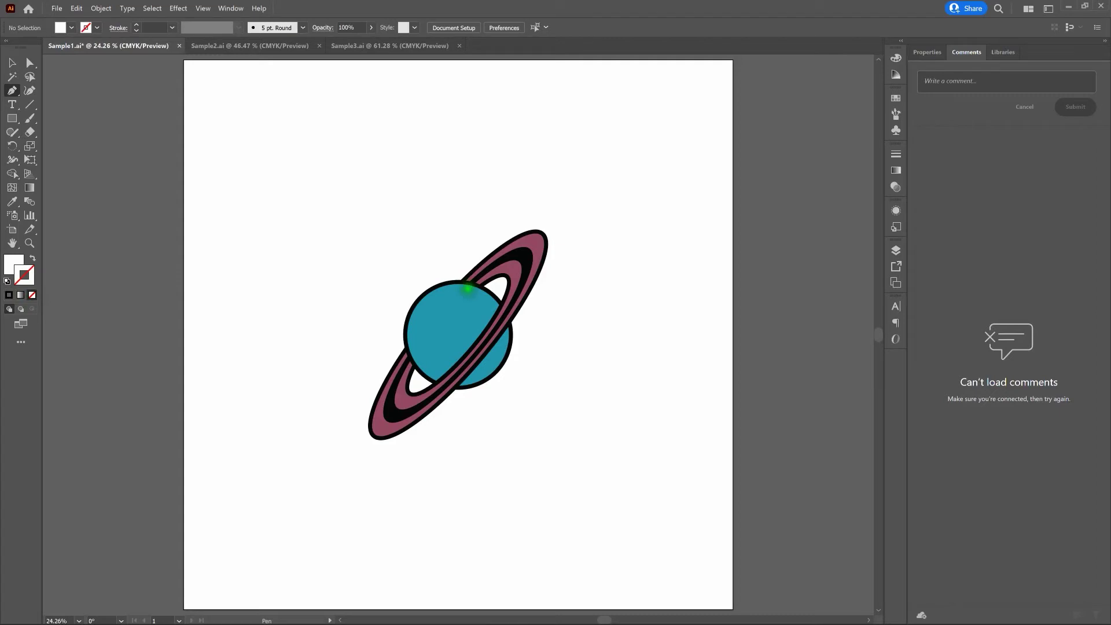
left_click(503, 312)
left_click(515, 267)
left_click(502, 254)
left_click(466, 288)
left_click(504, 313)
left_click(444, 335)
key("ctrl+z")
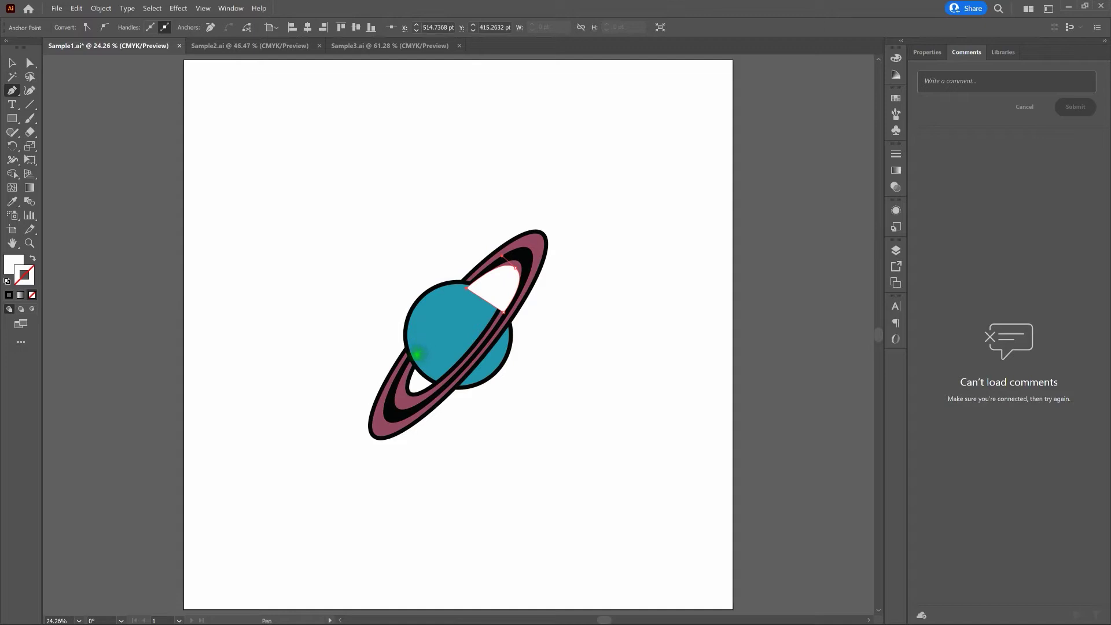
Draw a second closed white Pen shape covering the gap inside the planet's lower ring.
left_click_drag(417, 354, 384, 384)
left_click(450, 385)
left_click(416, 356)
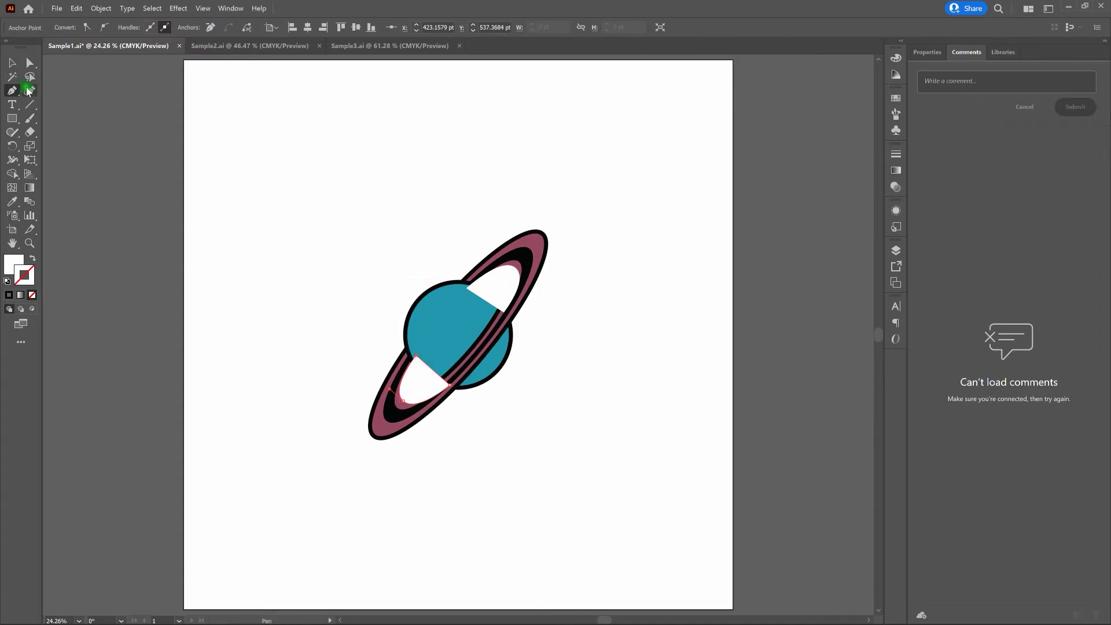
Select both white gap-filling shapes and send them to the back, behind the planet and its ring.
left_click(12, 63)
key("v")
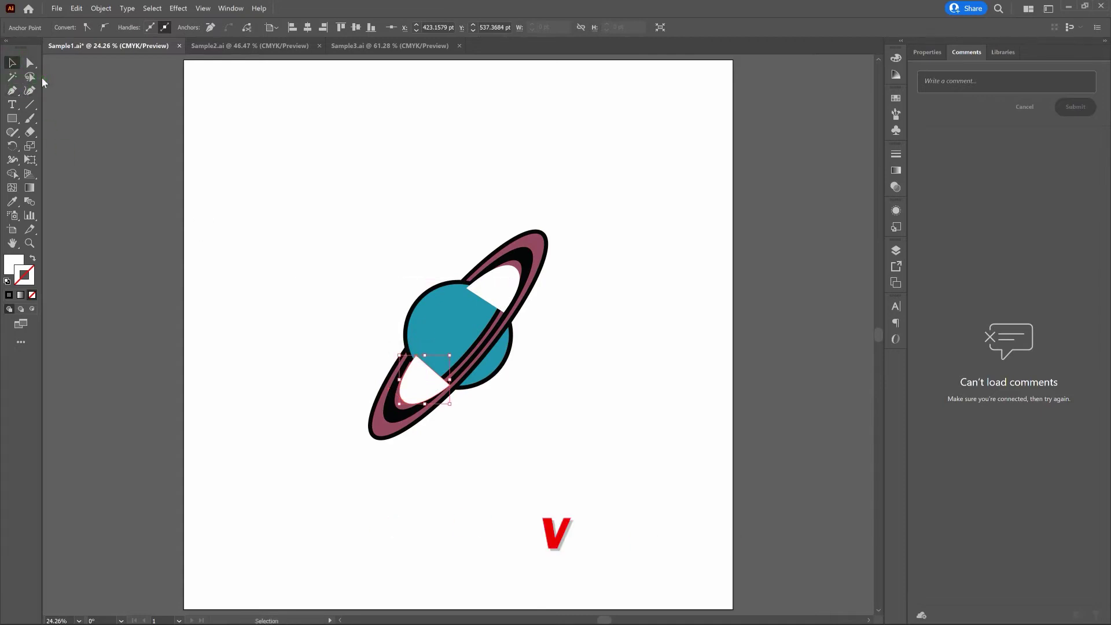
key("v")
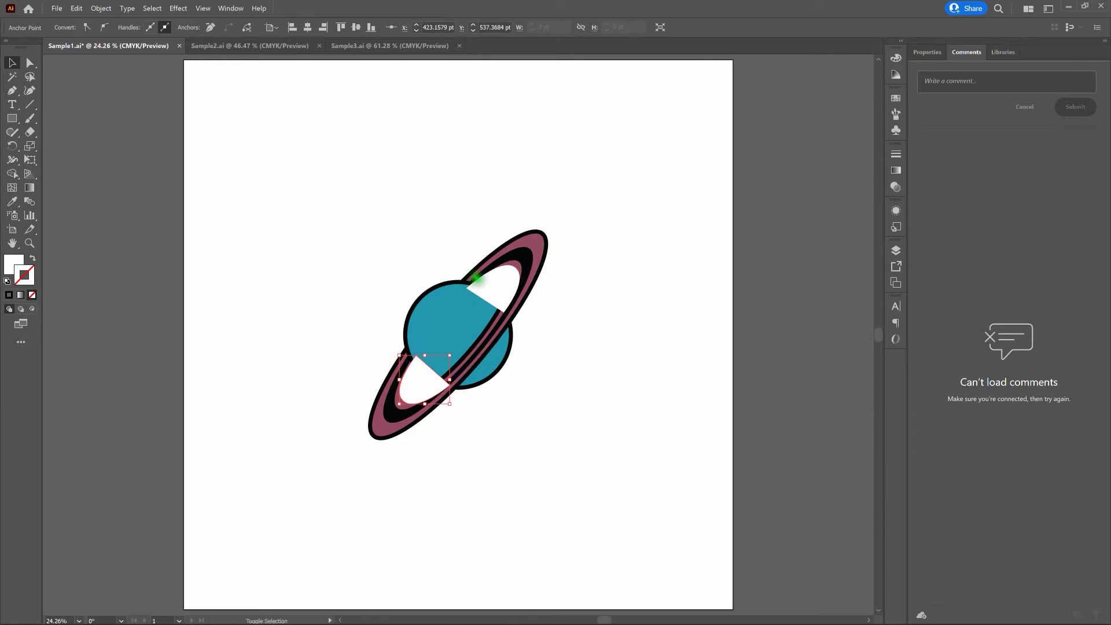
left_click(489, 287, "shift")
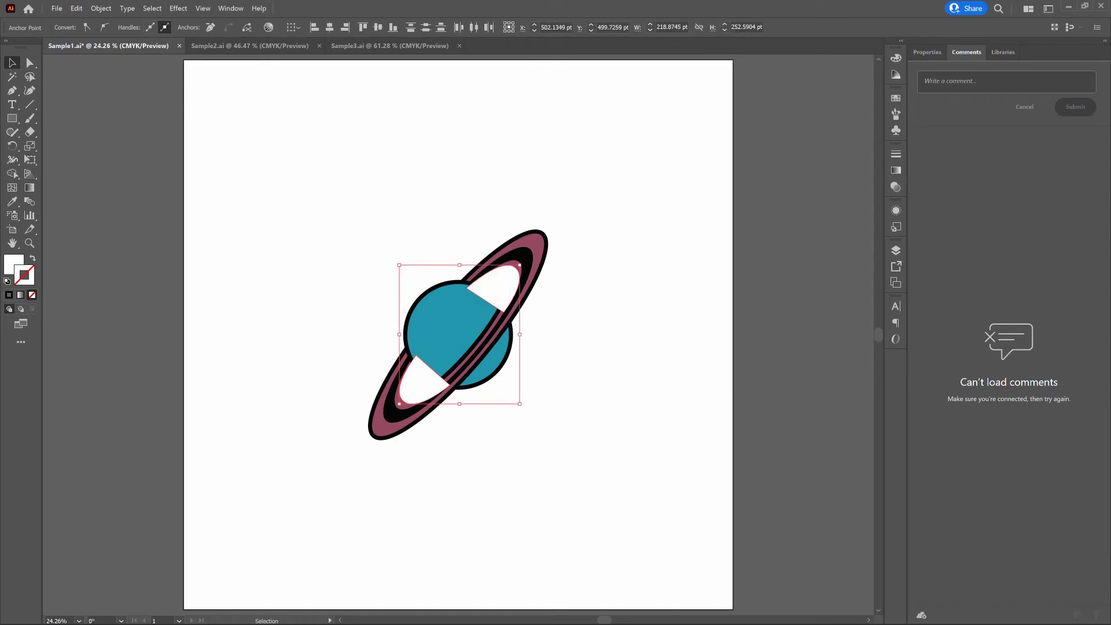
right_click(489, 288)
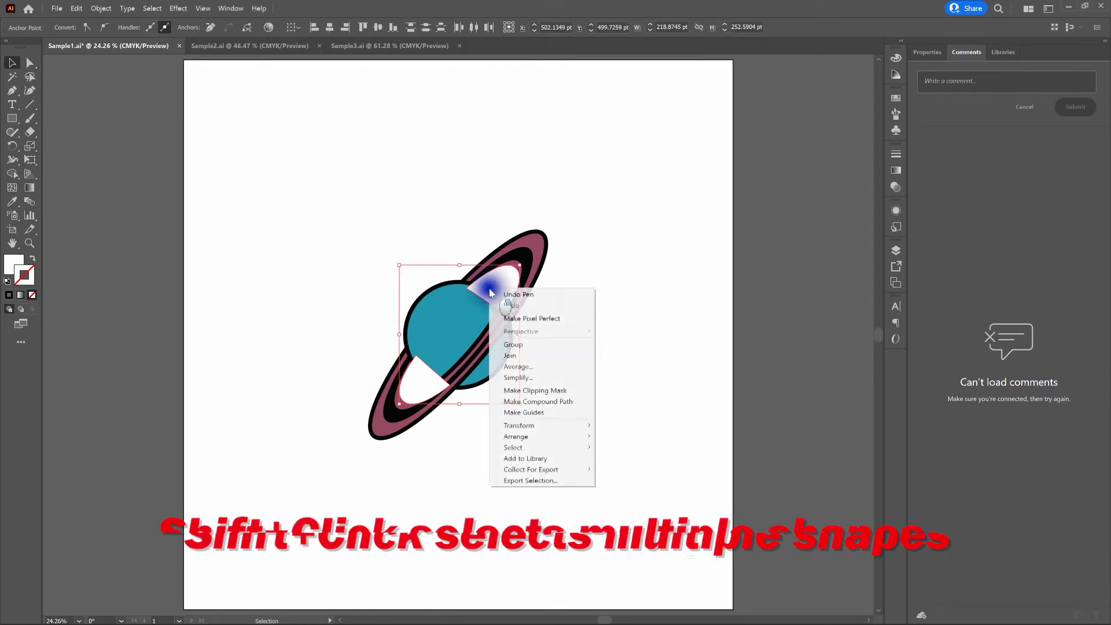
mouse_move(575, 437)
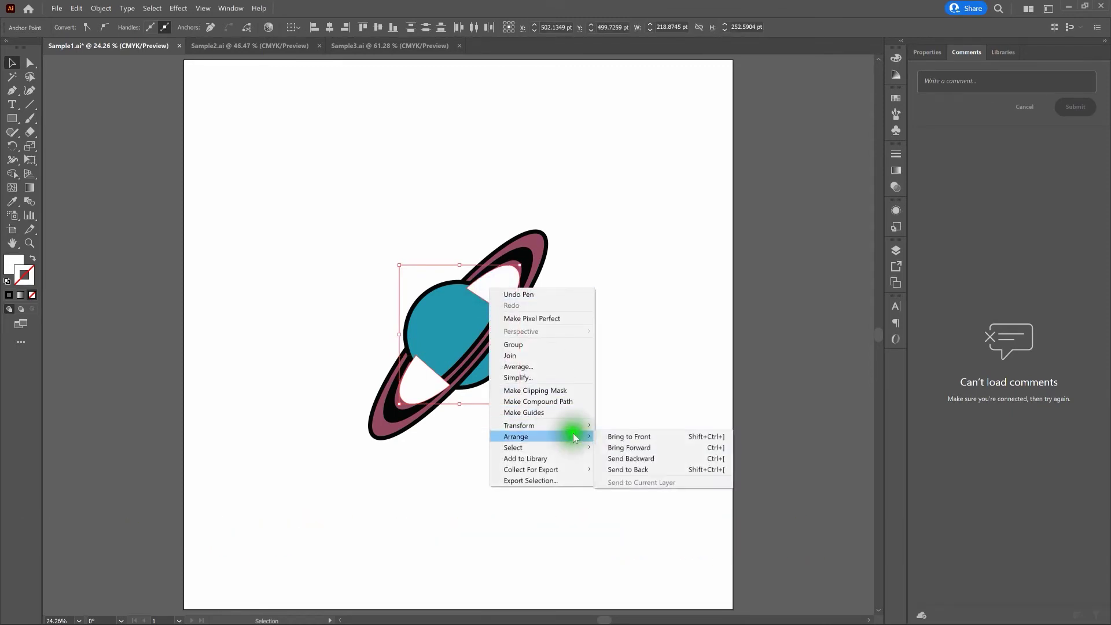
left_click(633, 469)
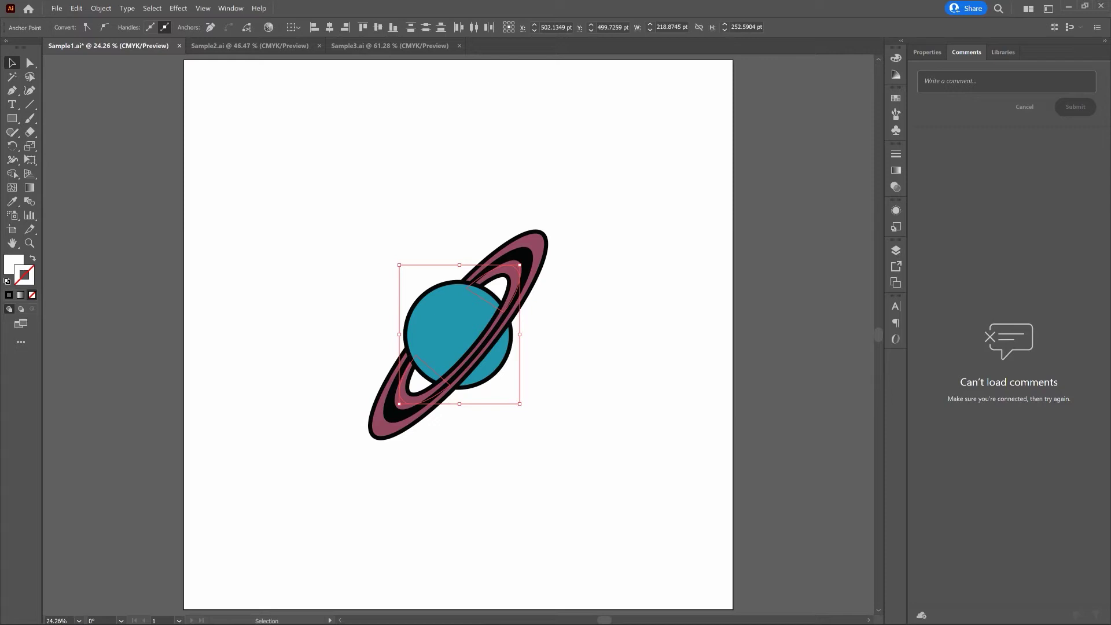
Expand the appearance and objects of the whole planet artwork, including the white shapes, and combine everything into one group.
left_click_drag(300, 195, 609, 492)
left_click(101, 8)
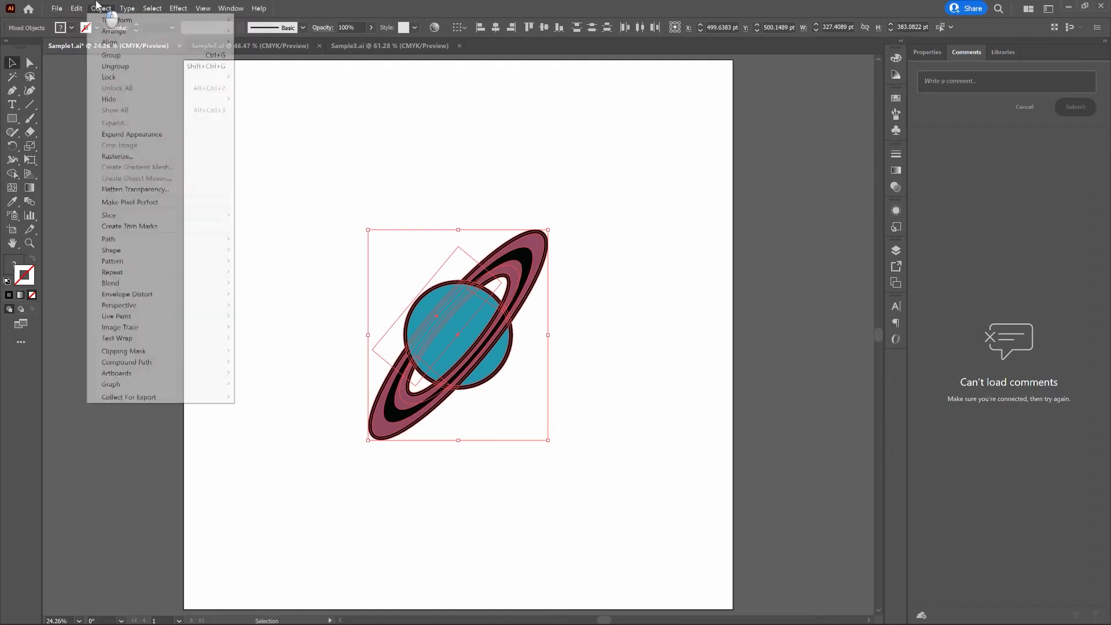
left_click(136, 133)
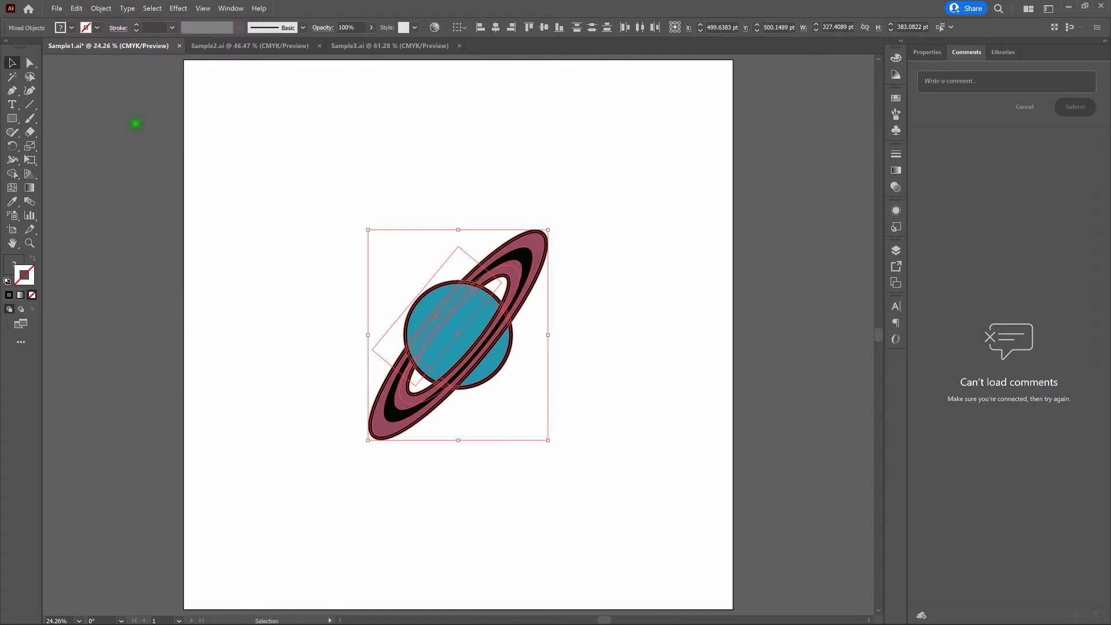
left_click(100, 8)
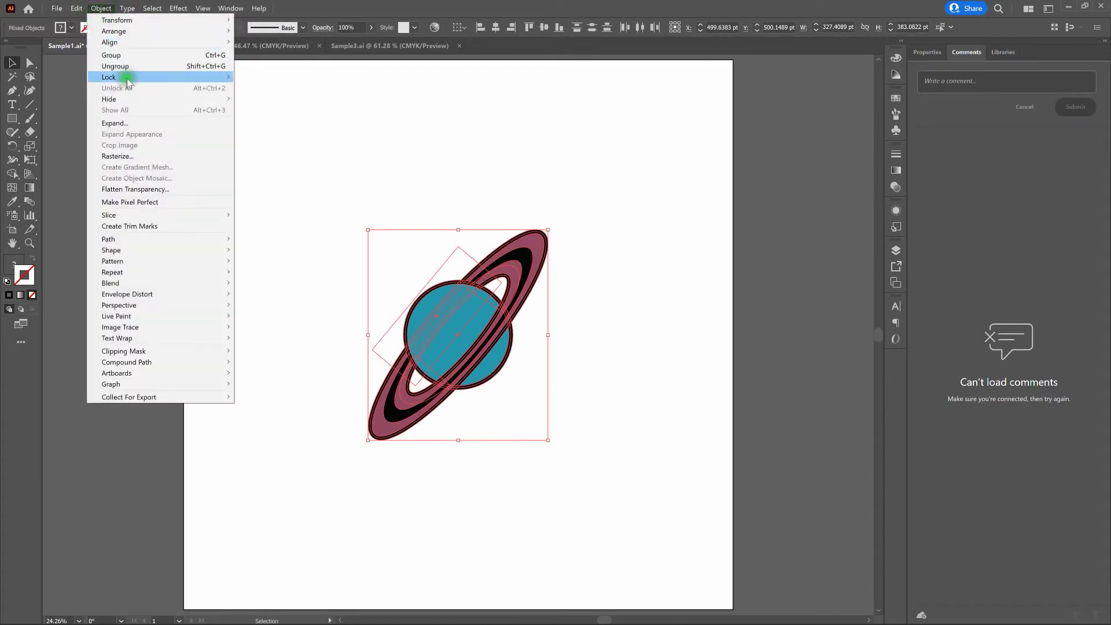
left_click(135, 124)
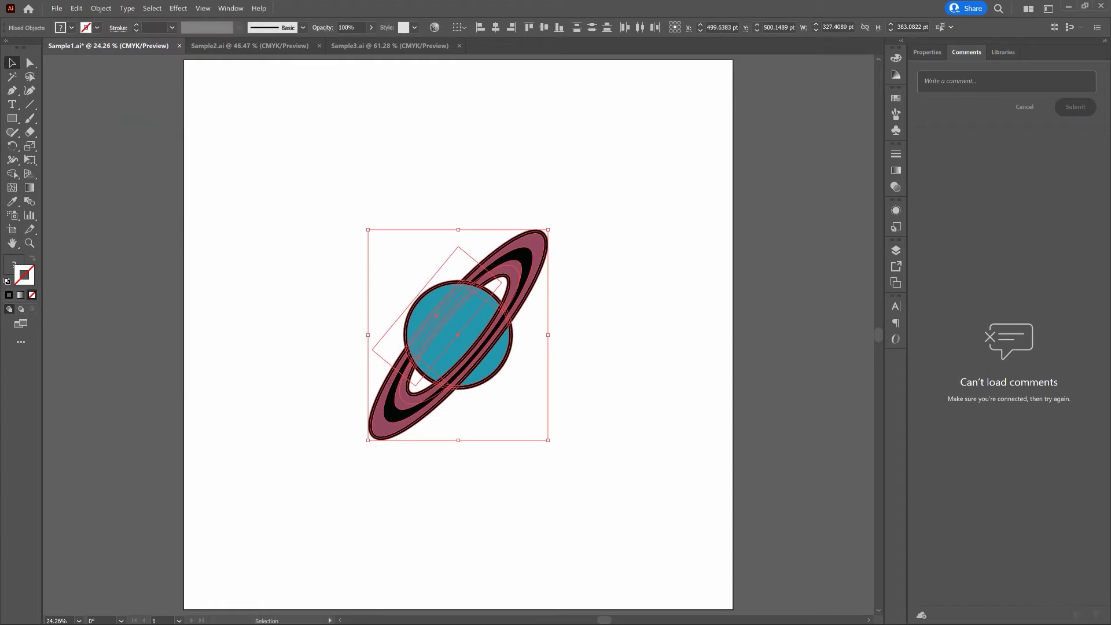
left_click(100, 8)
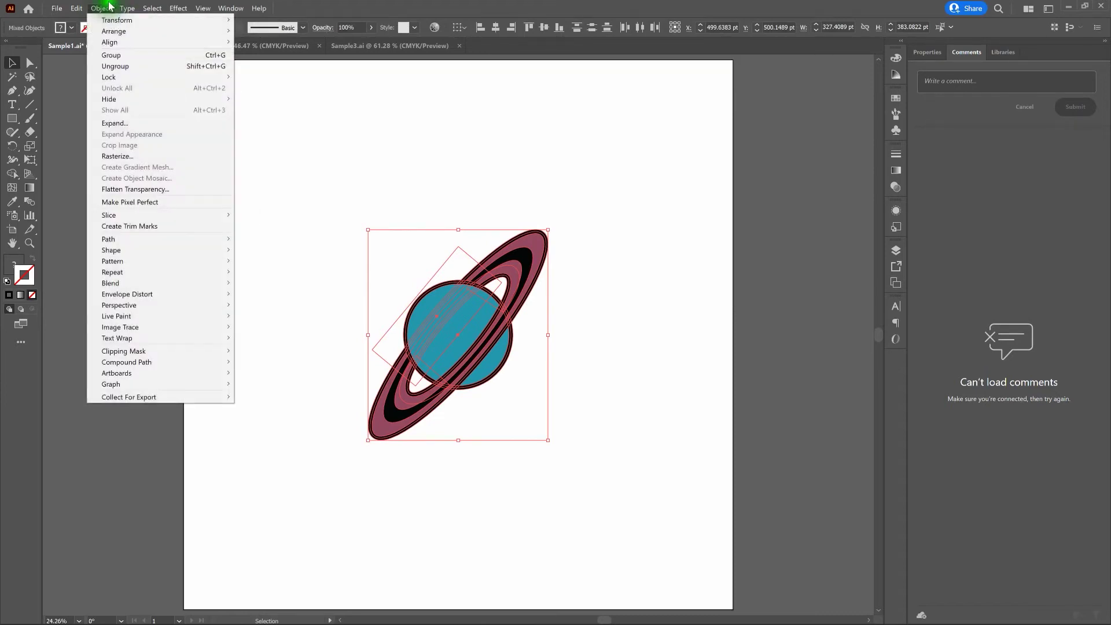
left_click(115, 55)
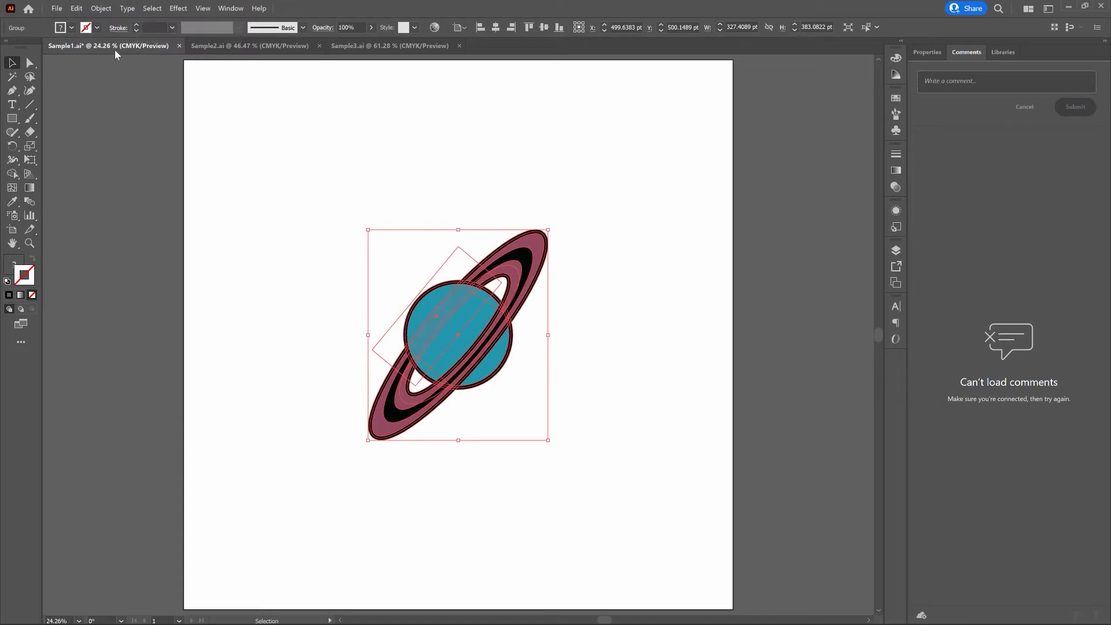
Add a new stroke to the planet group's appearance and colour it red.
left_click(897, 212)
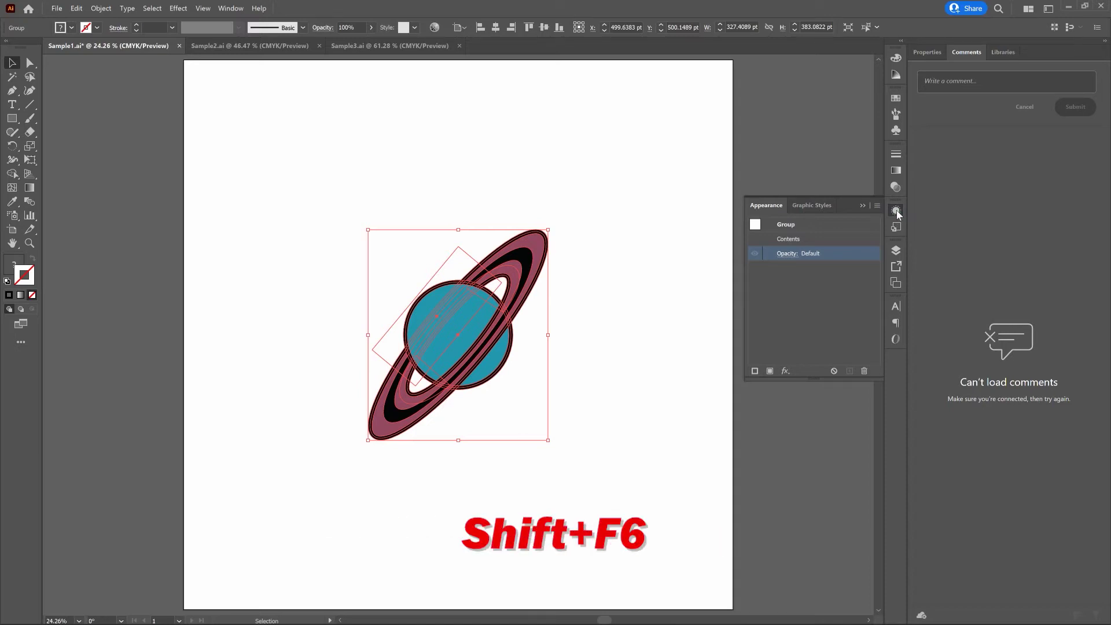
left_click(754, 371)
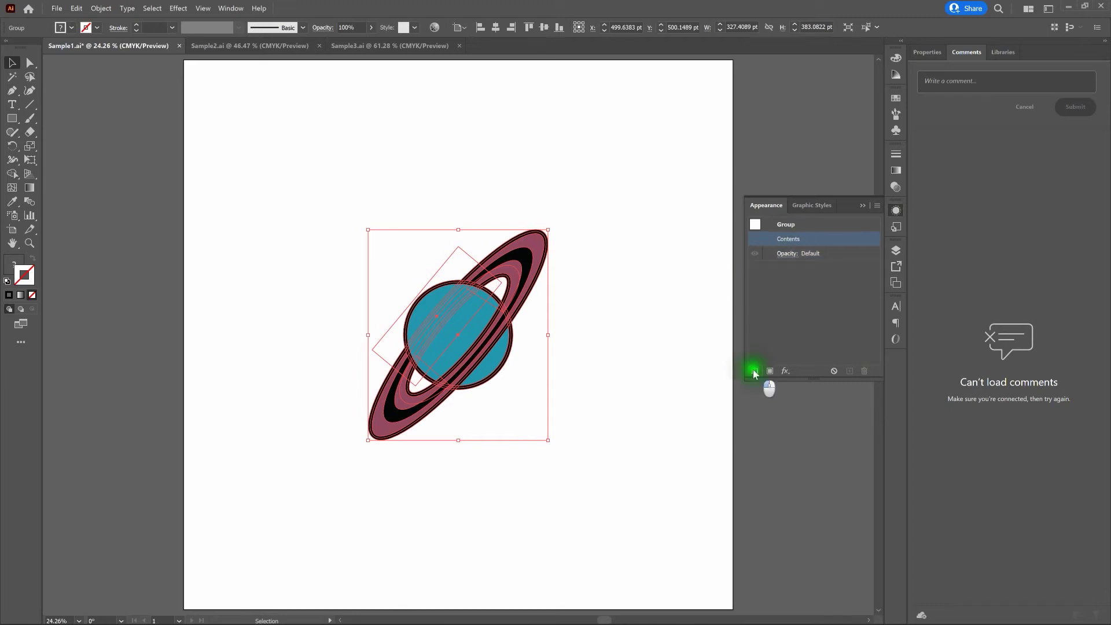
left_click(807, 240)
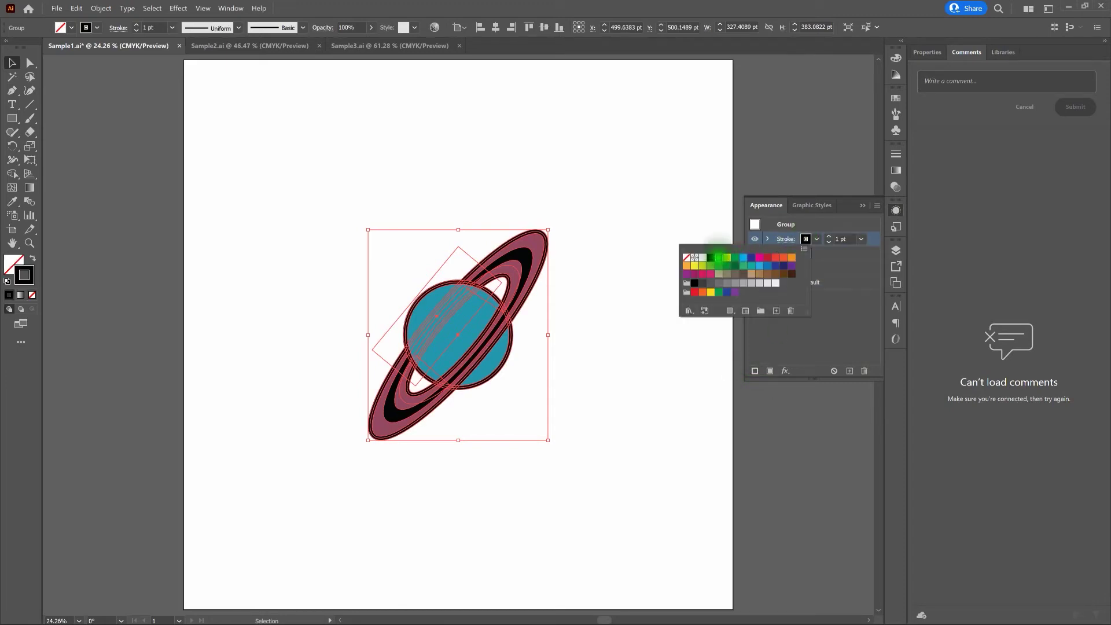
left_click(718, 257)
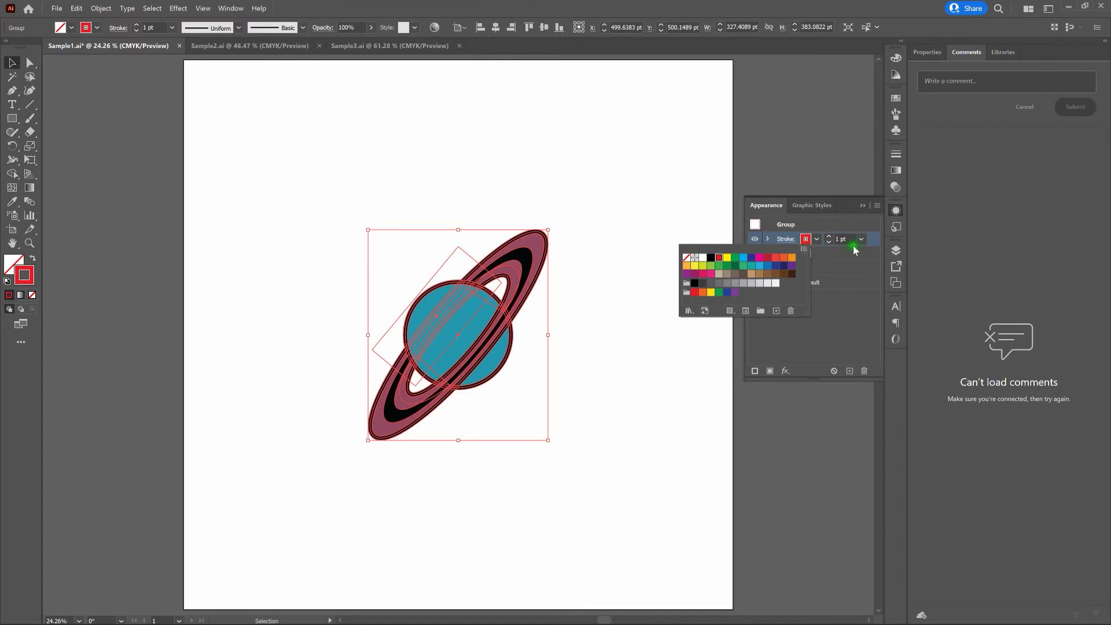
Move the planet group's red stroke below its contents in the appearance order and set the stroke weight to 20 pt.
left_click(874, 240)
left_click_drag(873, 240, 866, 278)
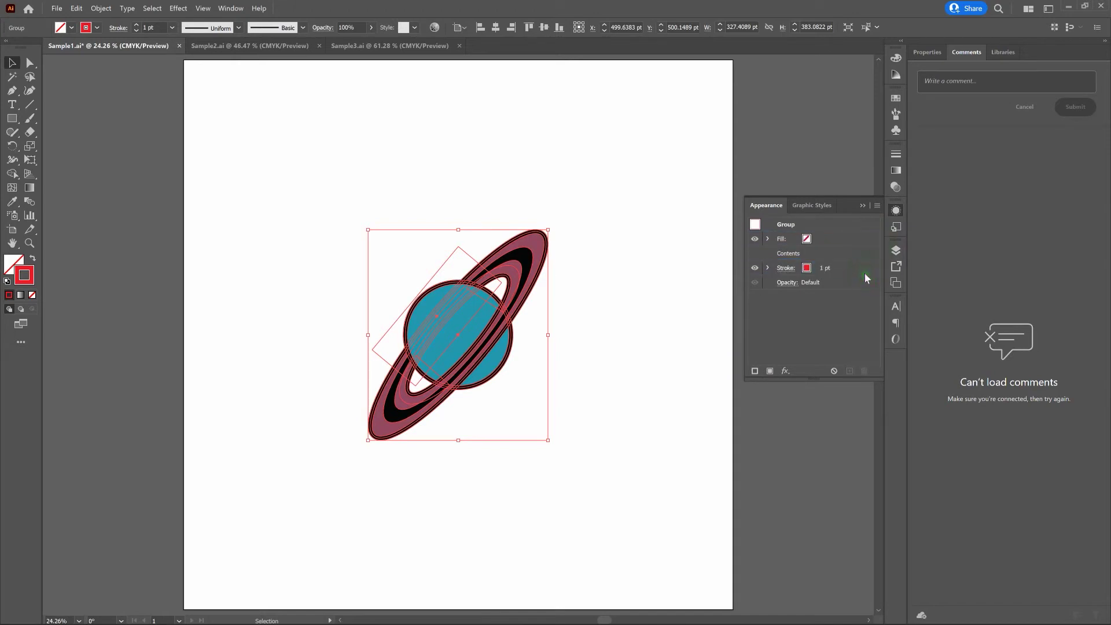
left_click(855, 267)
left_click(840, 268)
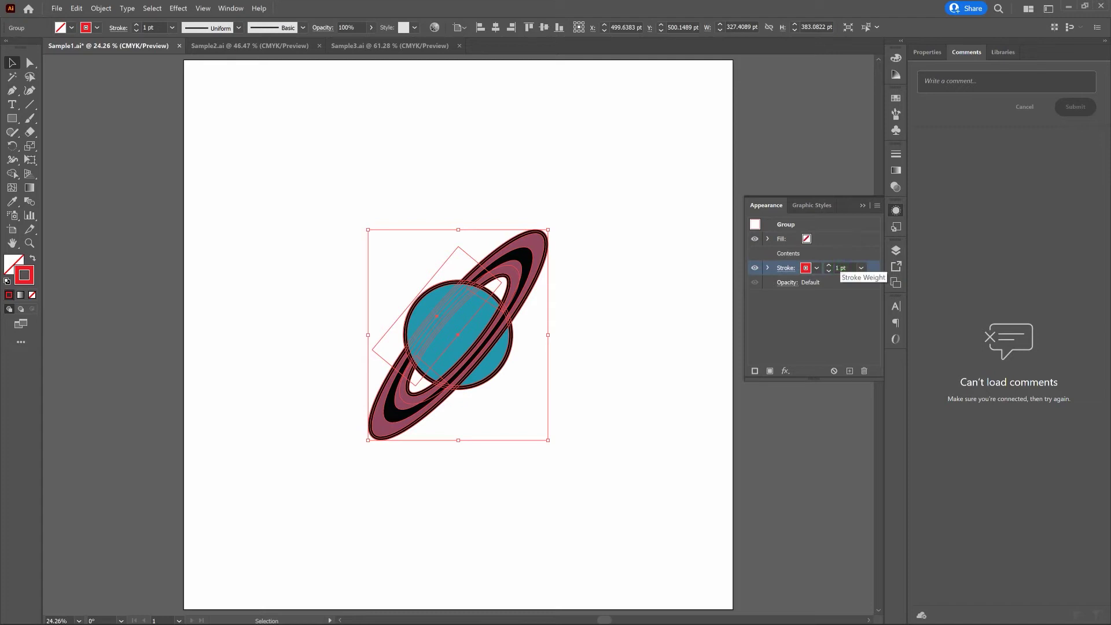
left_click(829, 265)
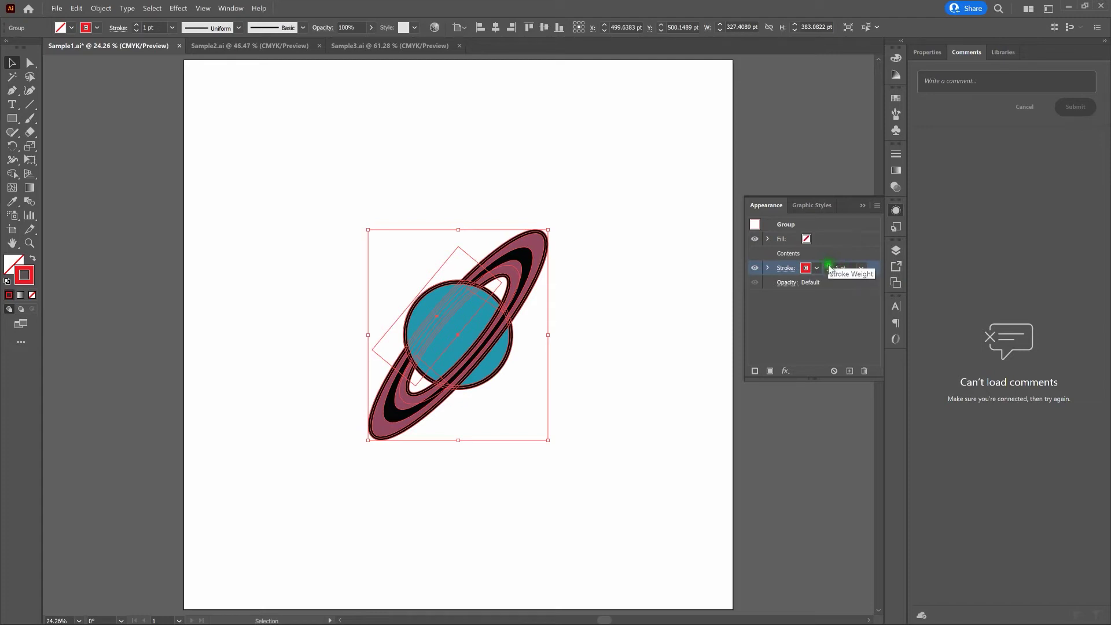
left_click(829, 265)
left_click(829, 264)
left_click(829, 265)
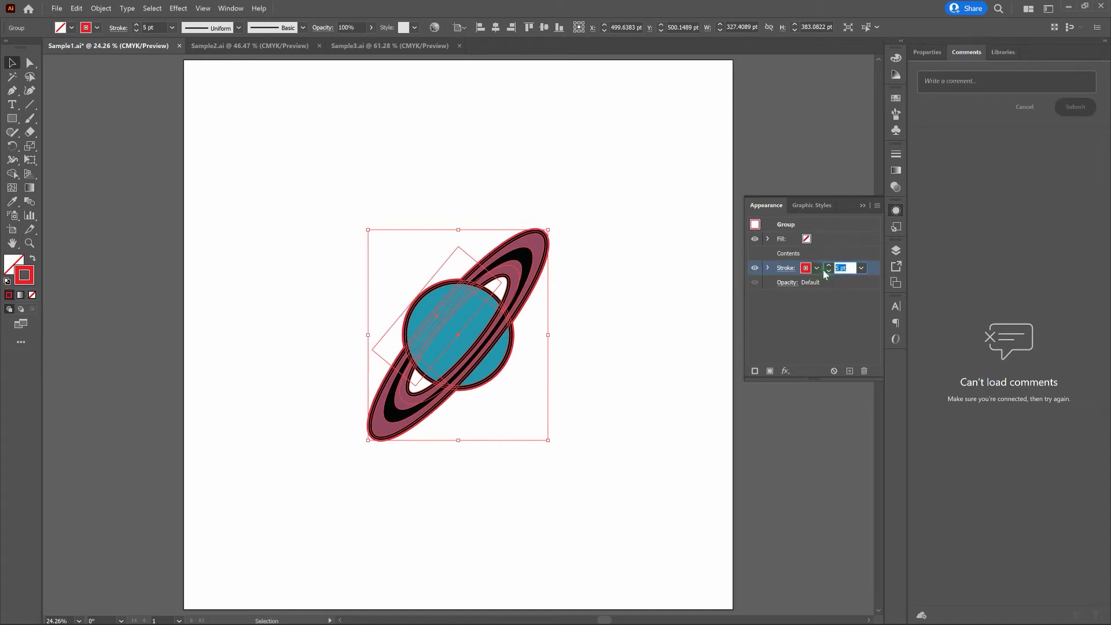
type("20")
key("Return")
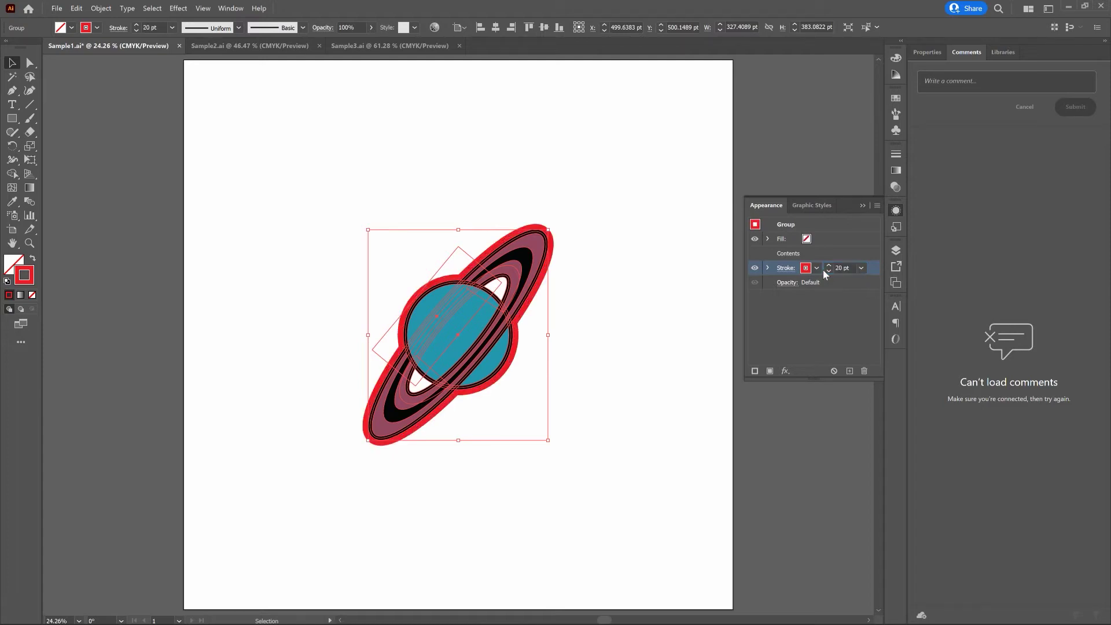
left_click(660, 335)
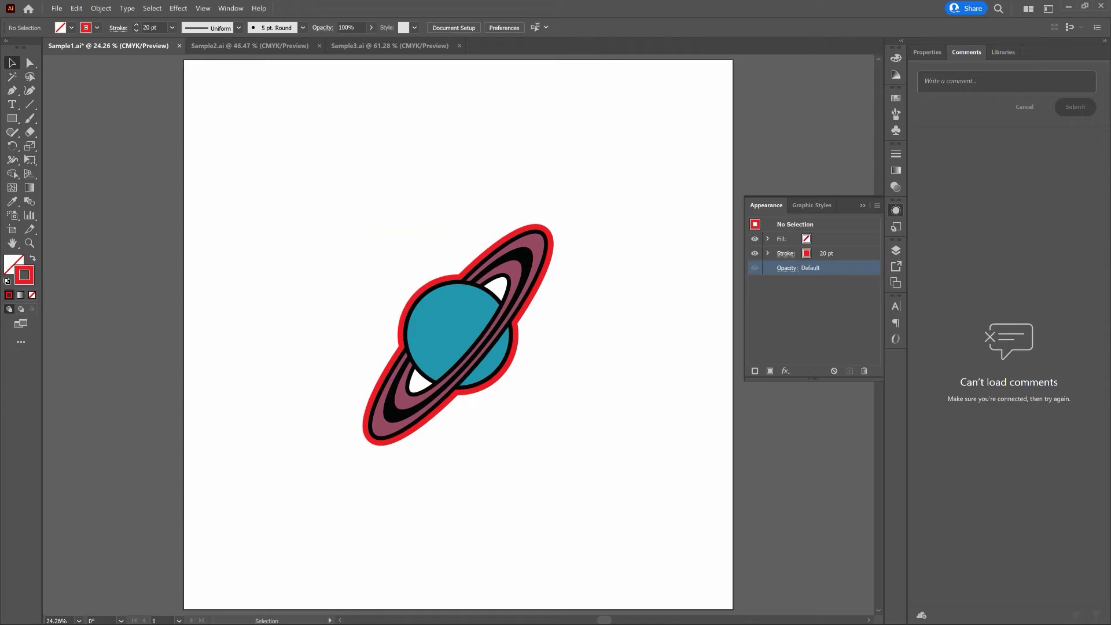
Add a second stroke to the planet group, colour the lower one black and set its weight to 22 pt.
left_click(441, 317)
left_click(823, 274)
left_click(755, 370)
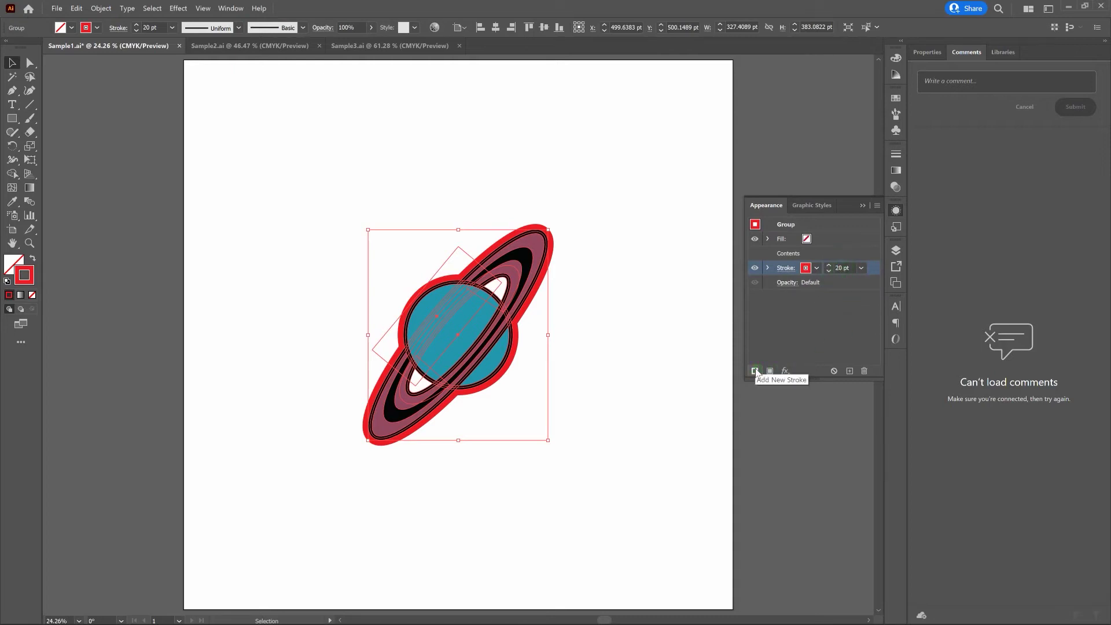
left_click(755, 371)
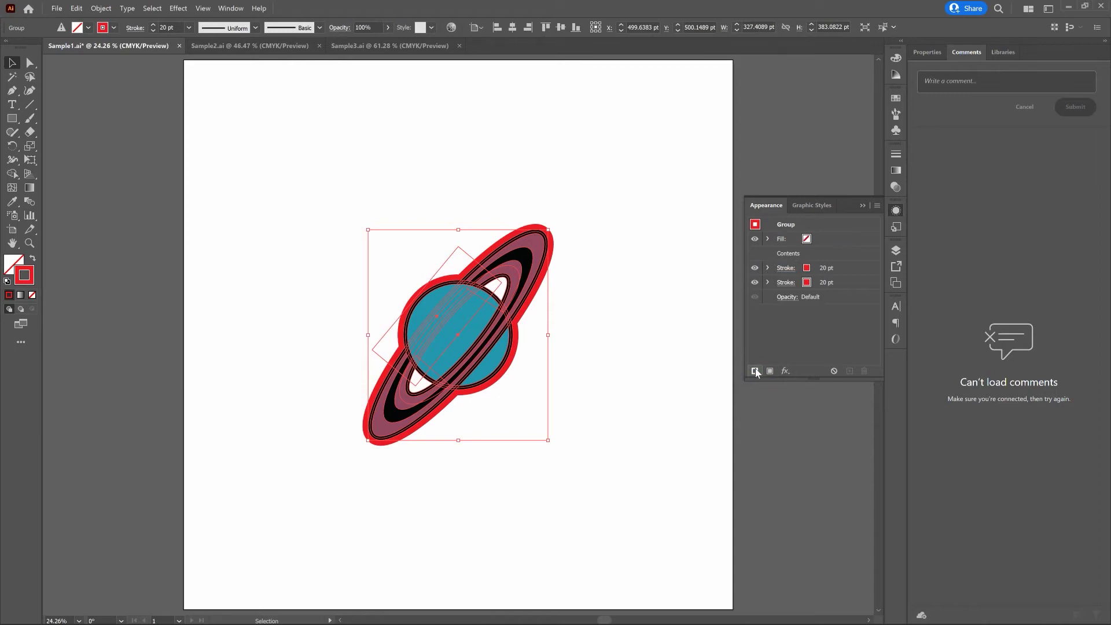
left_click(807, 283)
left_click(806, 283)
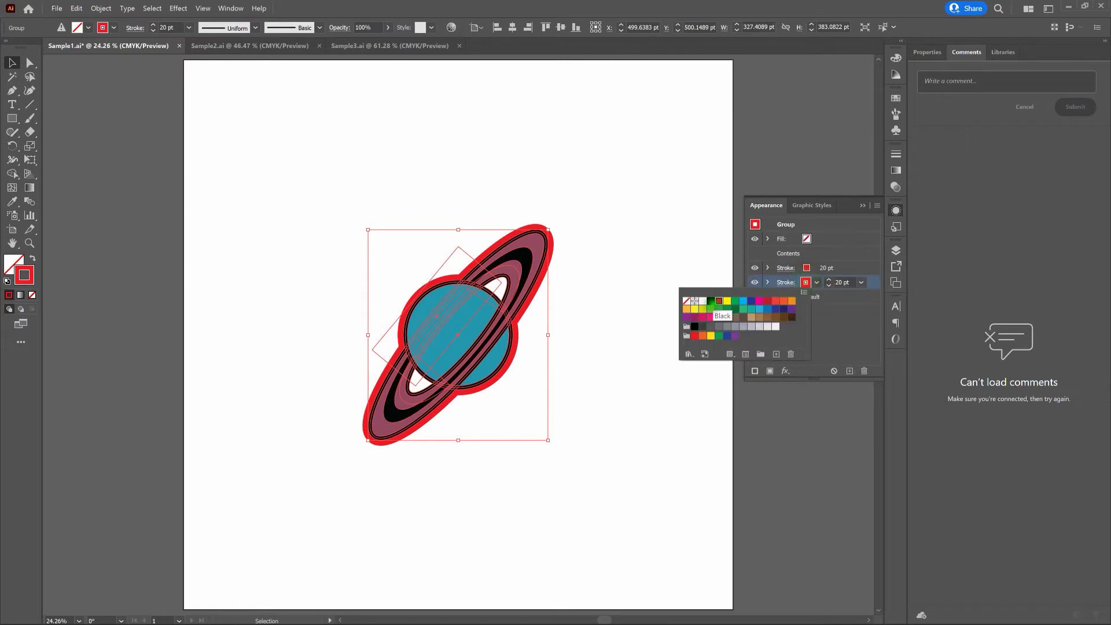
left_click(711, 301)
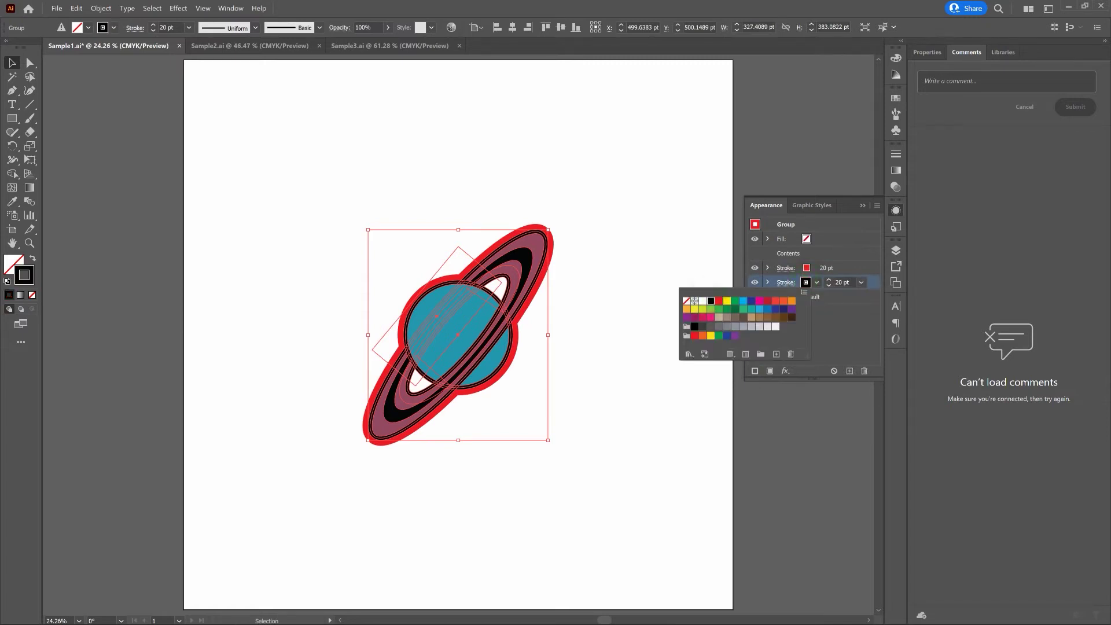
left_click(830, 282)
left_click(830, 282)
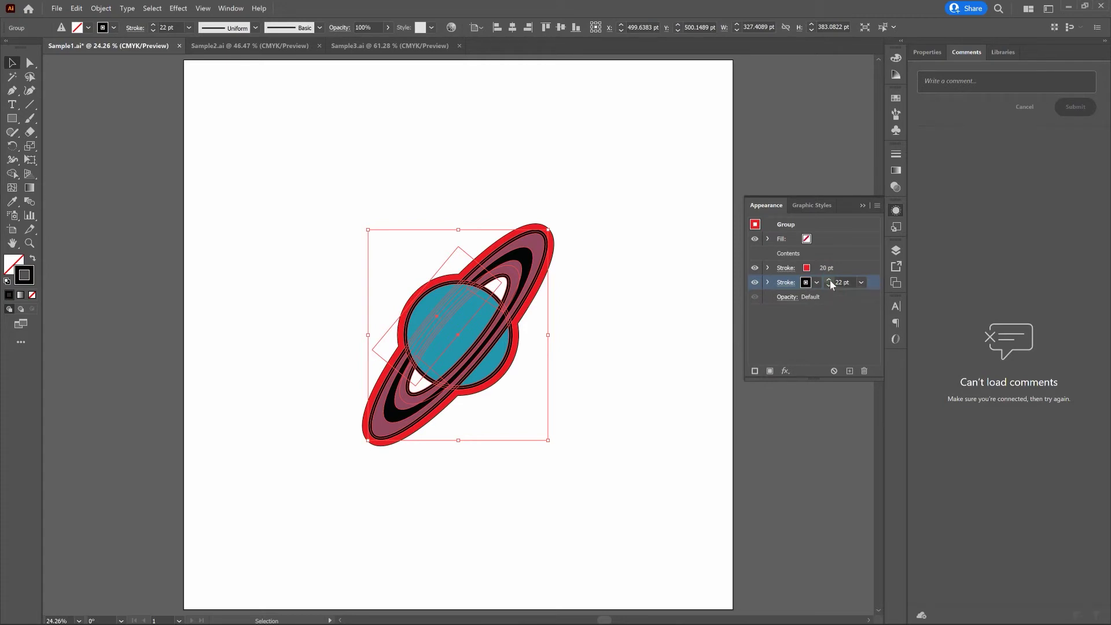
Change the planet group's red 20 pt stroke to white and deselect the artwork.
left_click(806, 268)
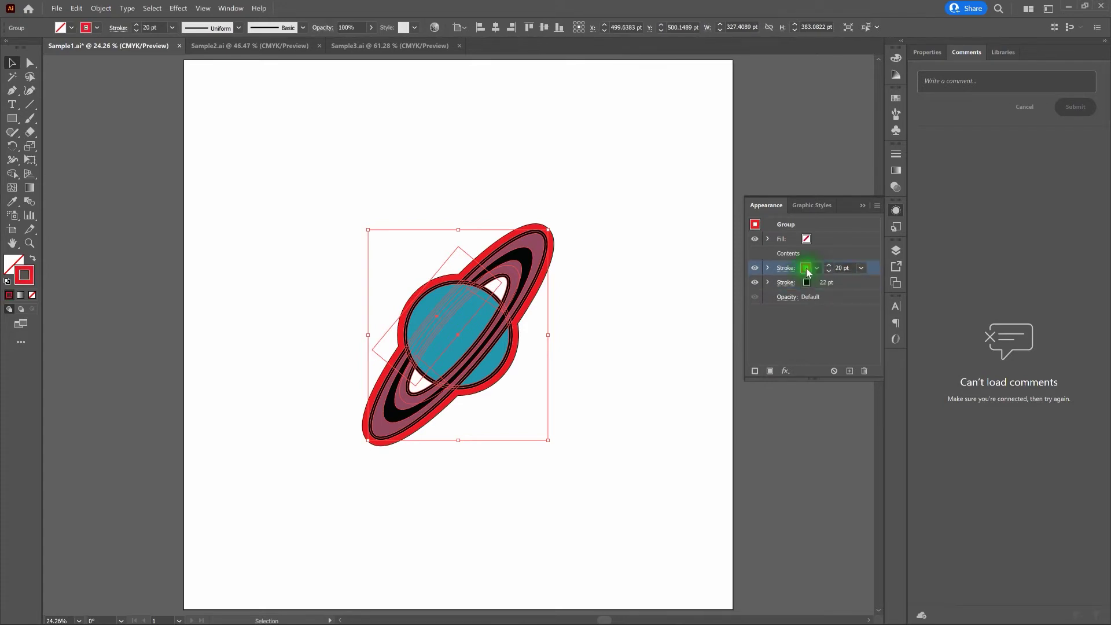
left_click(806, 268)
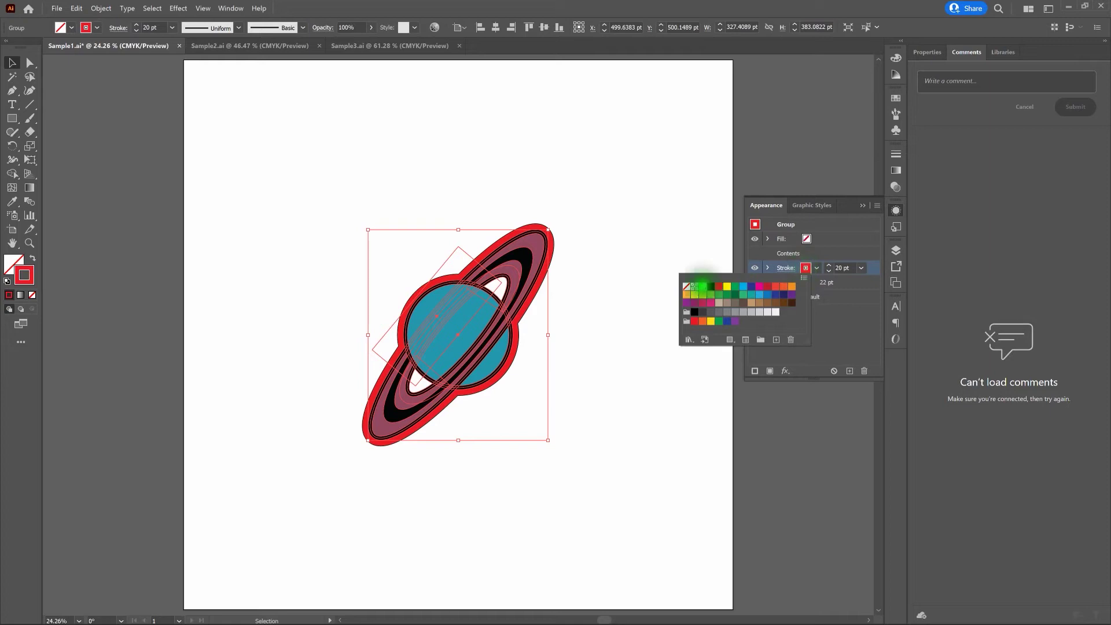
left_click(702, 286)
left_click(620, 292)
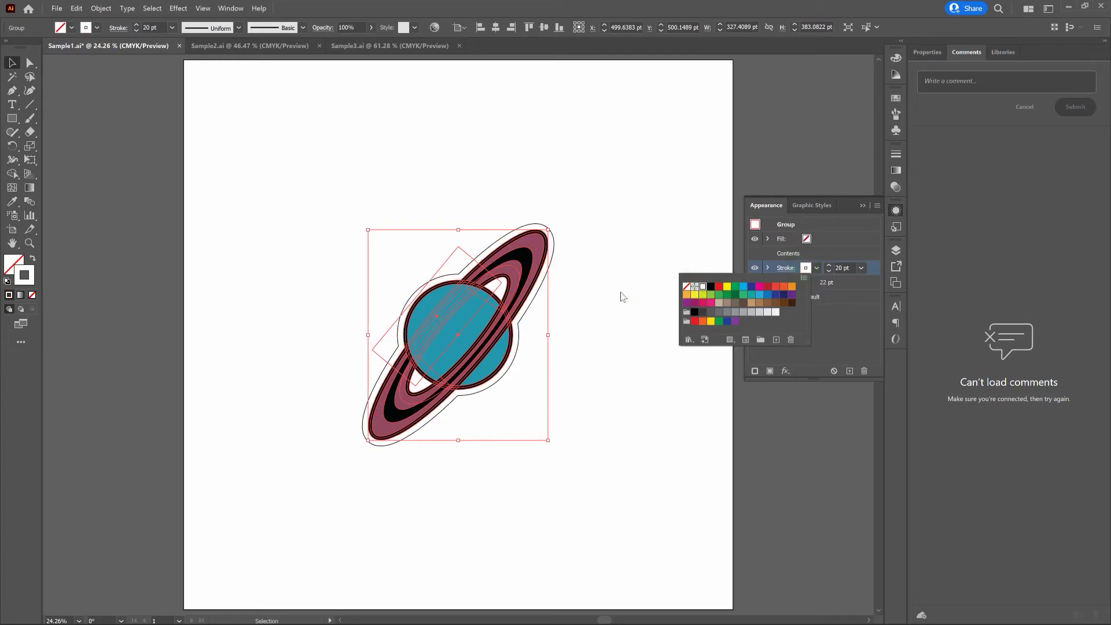
left_click(621, 295)
left_click(621, 295)
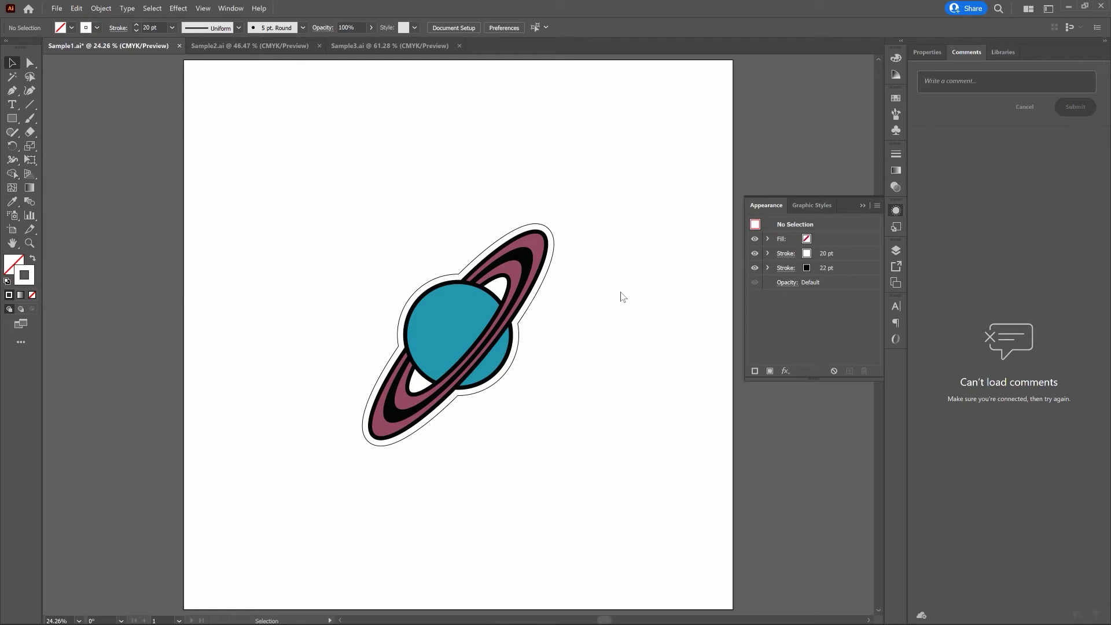
Set the weight of the planet group's black outer stroke to 32 pt.
left_click(465, 320)
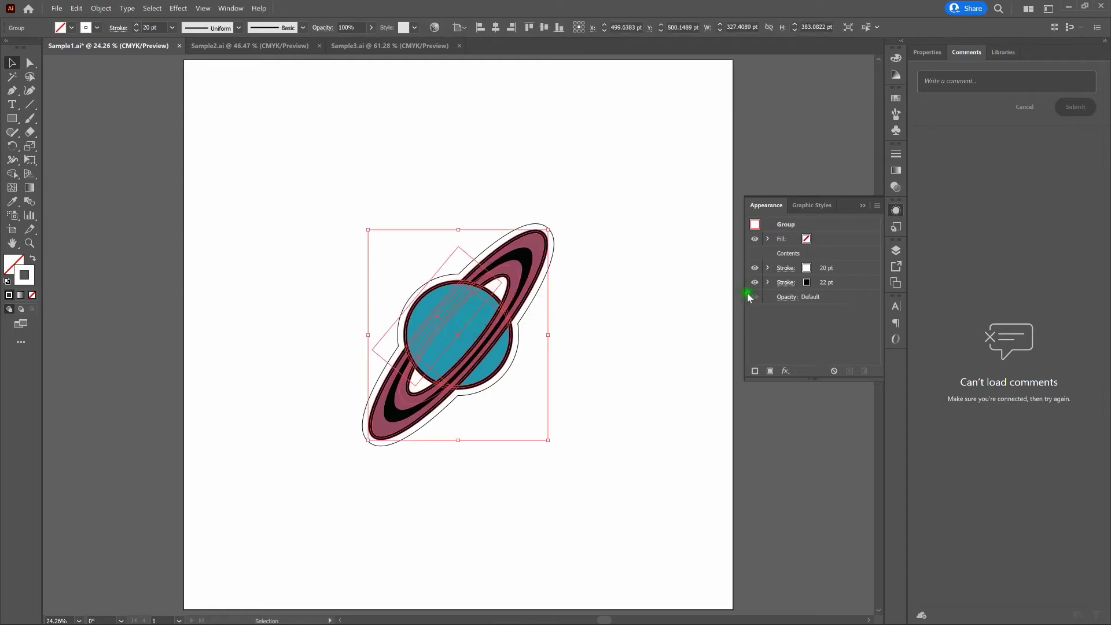
left_click(827, 283)
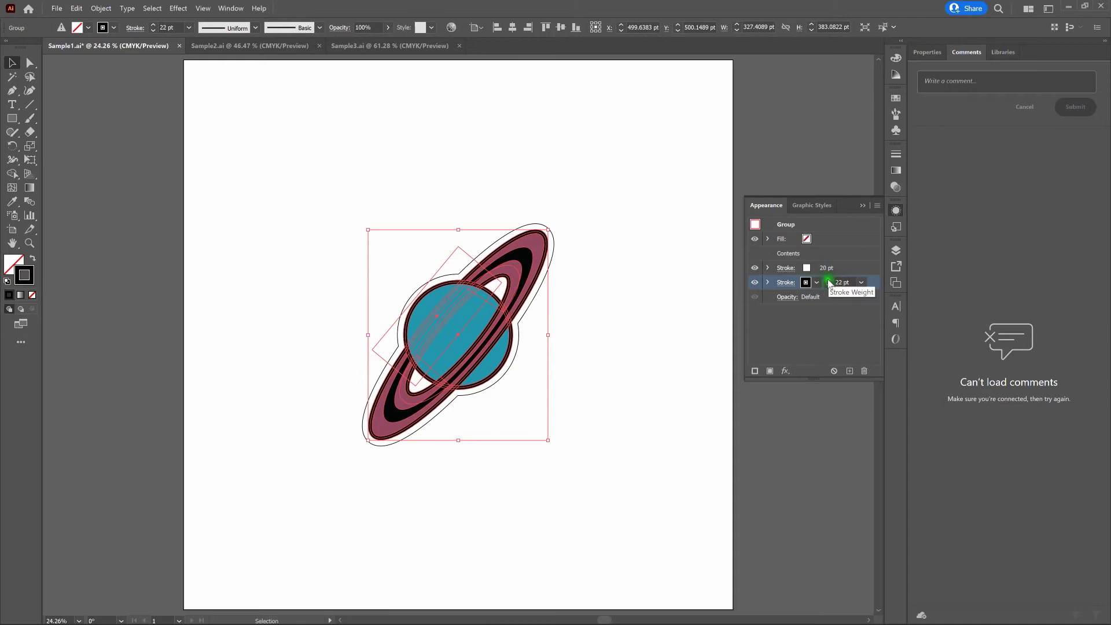
left_click(829, 281)
left_click(829, 282)
left_click(829, 282)
left_click(829, 282)
left_click(829, 281)
left_click(829, 282)
left_click(829, 282)
left_click(829, 281)
left_click(828, 282)
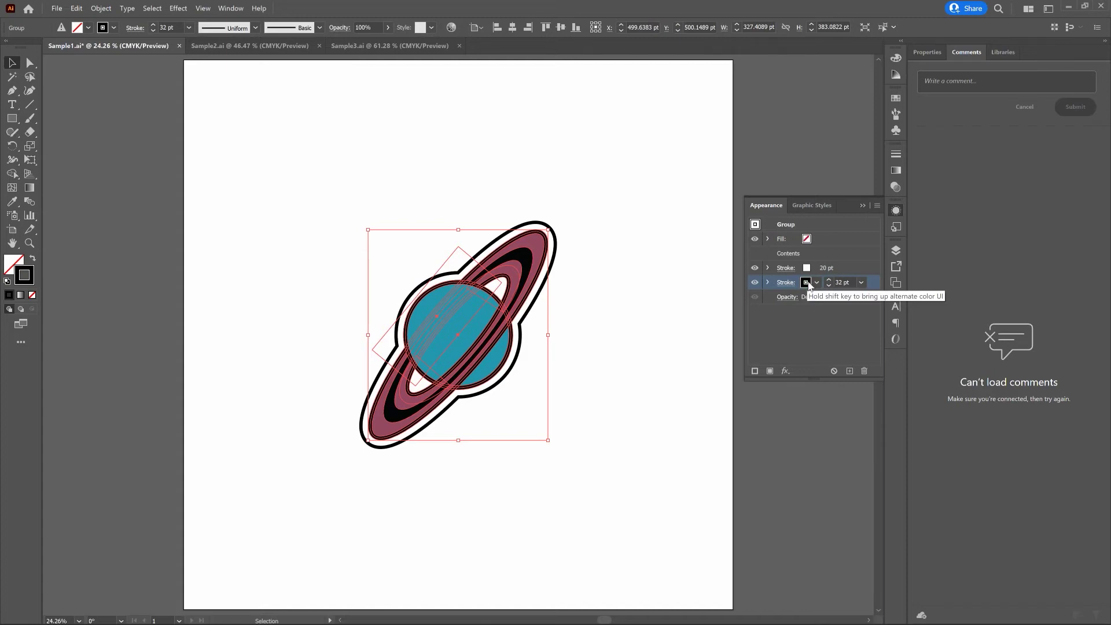
Recolour the planet group's outer stroke to CMYK Cyan and deselect the artwork.
left_click(806, 283)
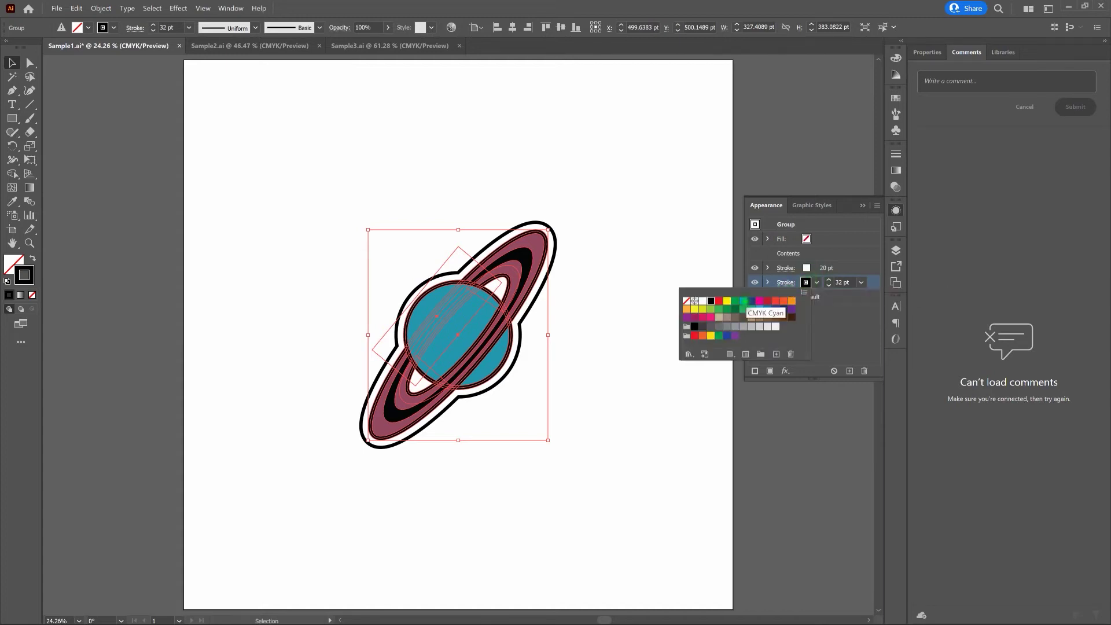
left_click(743, 301)
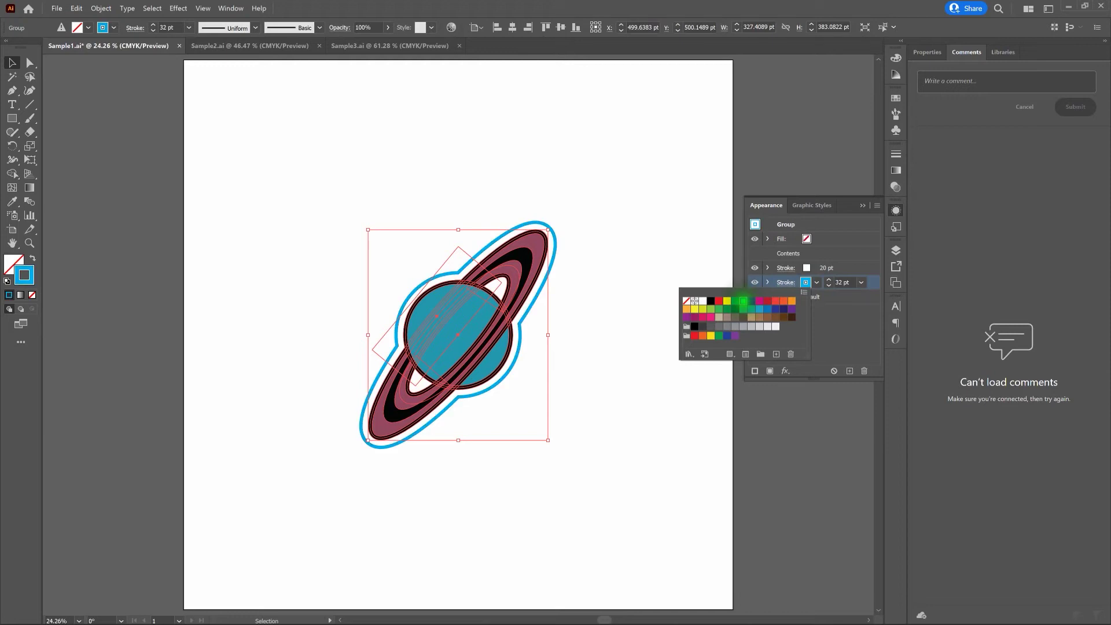
left_click(640, 253)
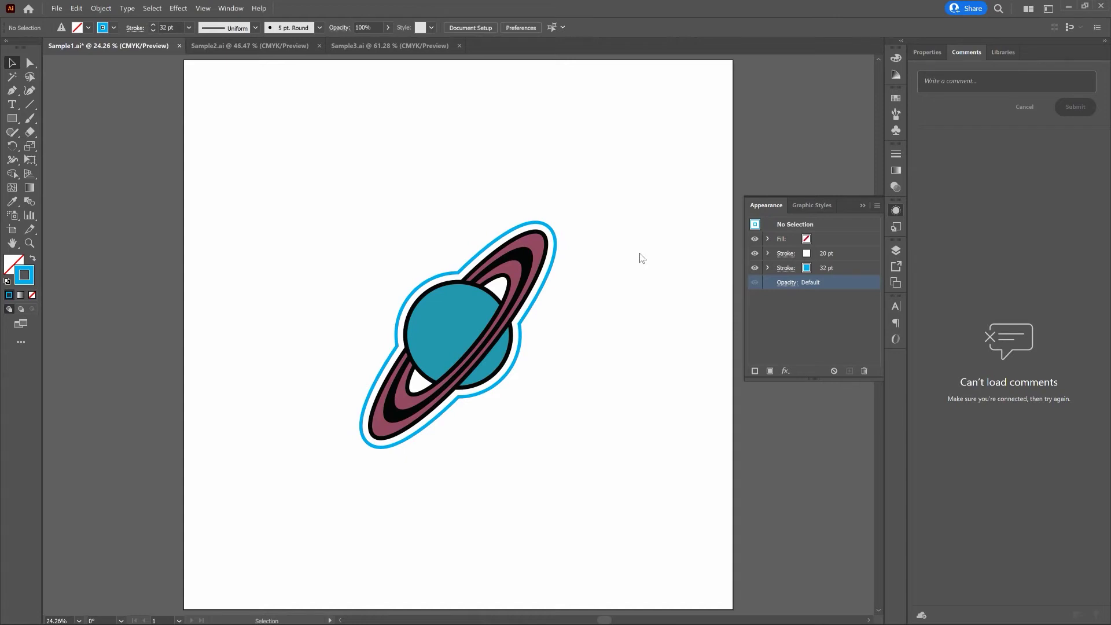
left_click(642, 252)
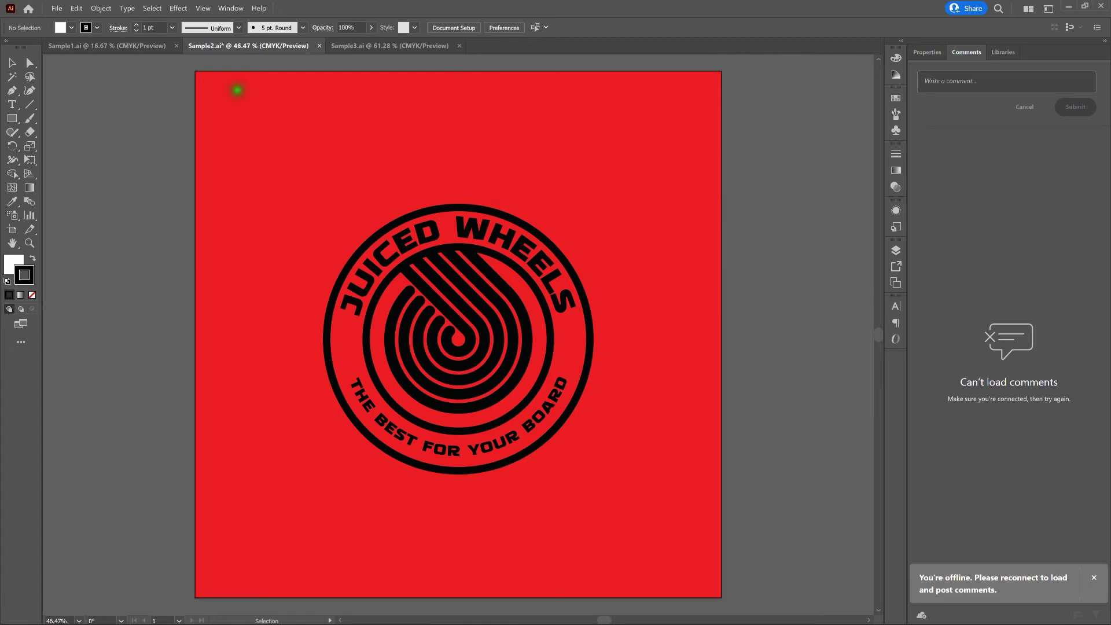
Draw a white 500 pt circle with the Ellipse tool, centred on the Juiced Wheels logo and reaching its outer ring.
left_click(10, 119)
left_click_drag(8, 121, 60, 146)
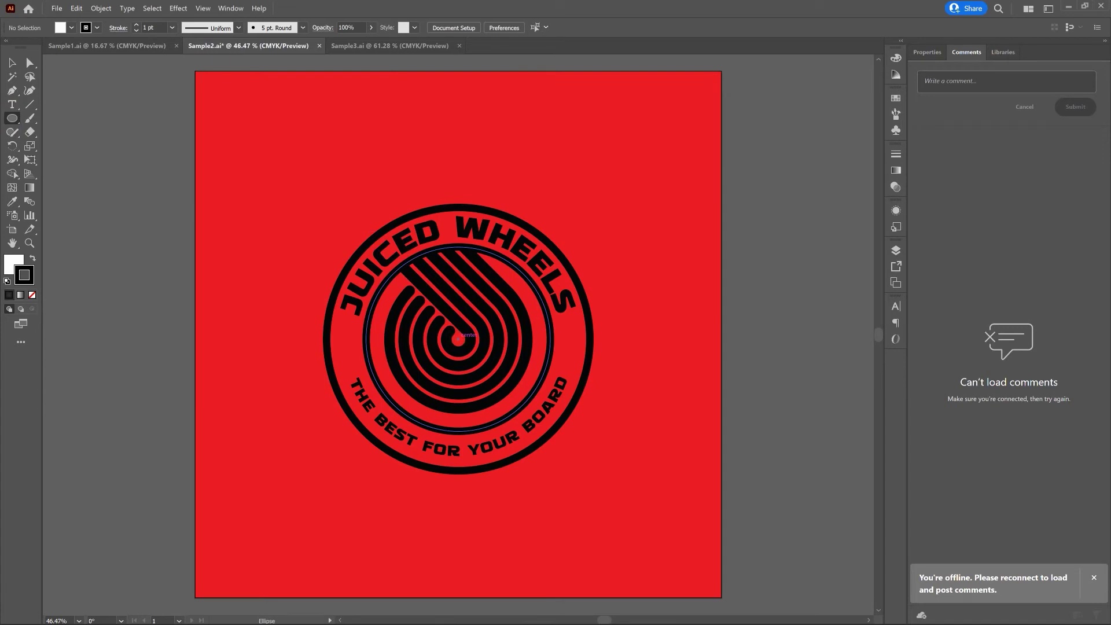
left_click_drag(457, 339, 494, 383)
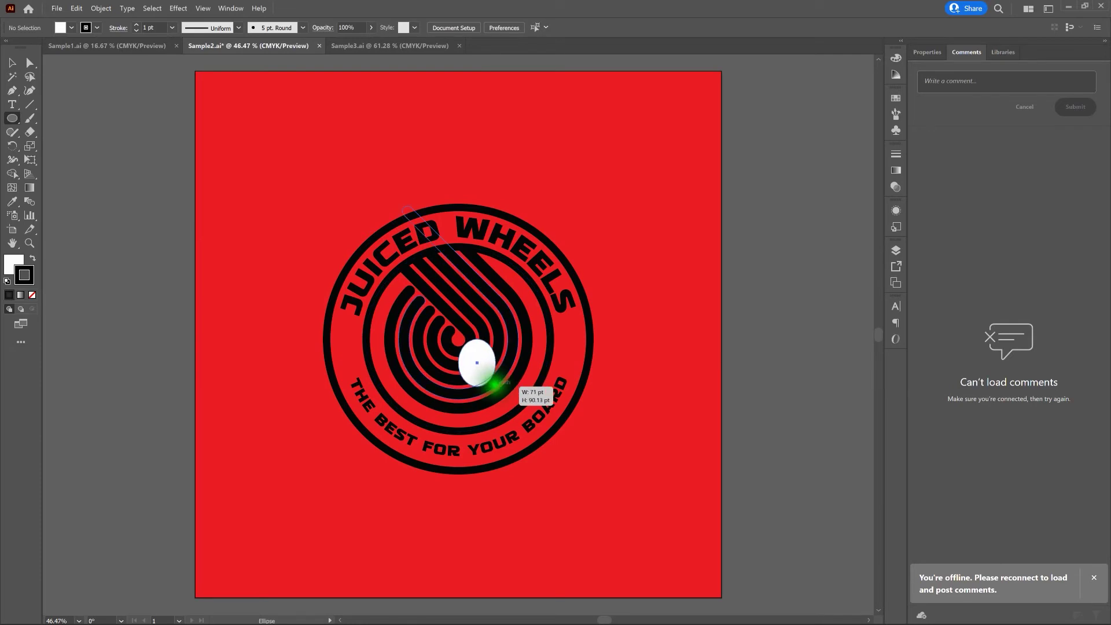
left_click_drag(495, 384, 503, 386)
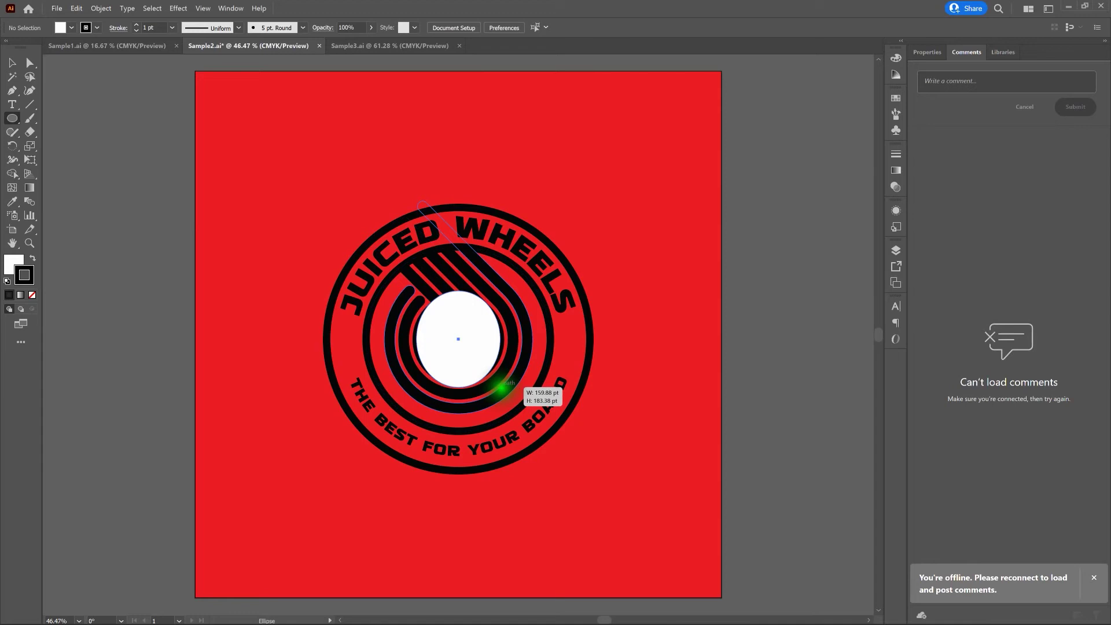
left_click_drag(501, 387, 562, 470)
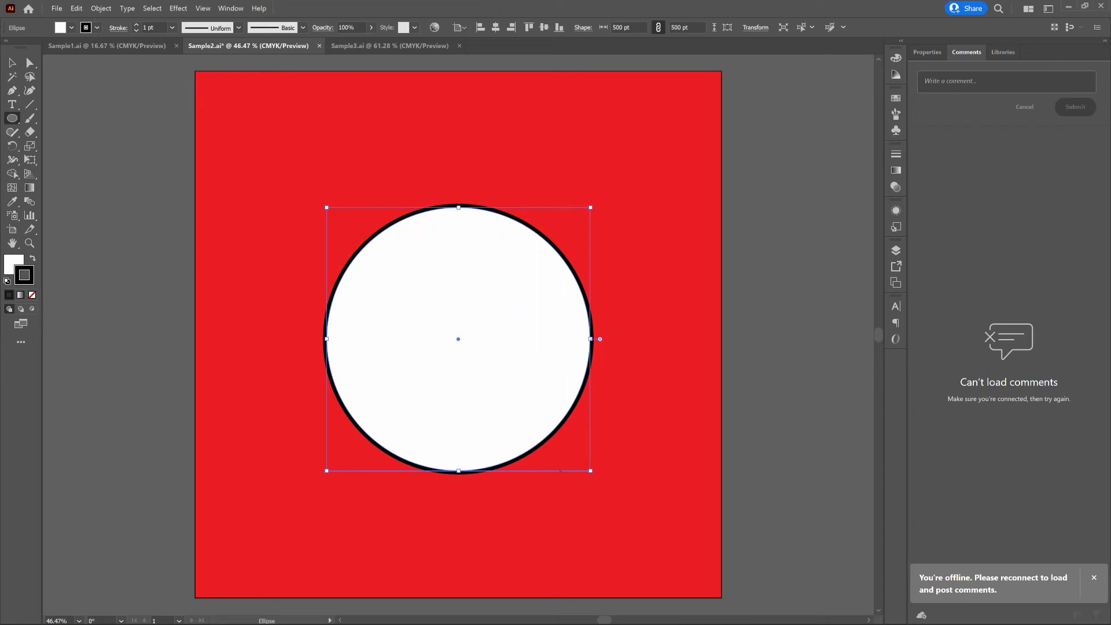
Send the white circle backward behind the Juiced Wheels lettering and rings, keeping it in front of the red background.
left_click(14, 63)
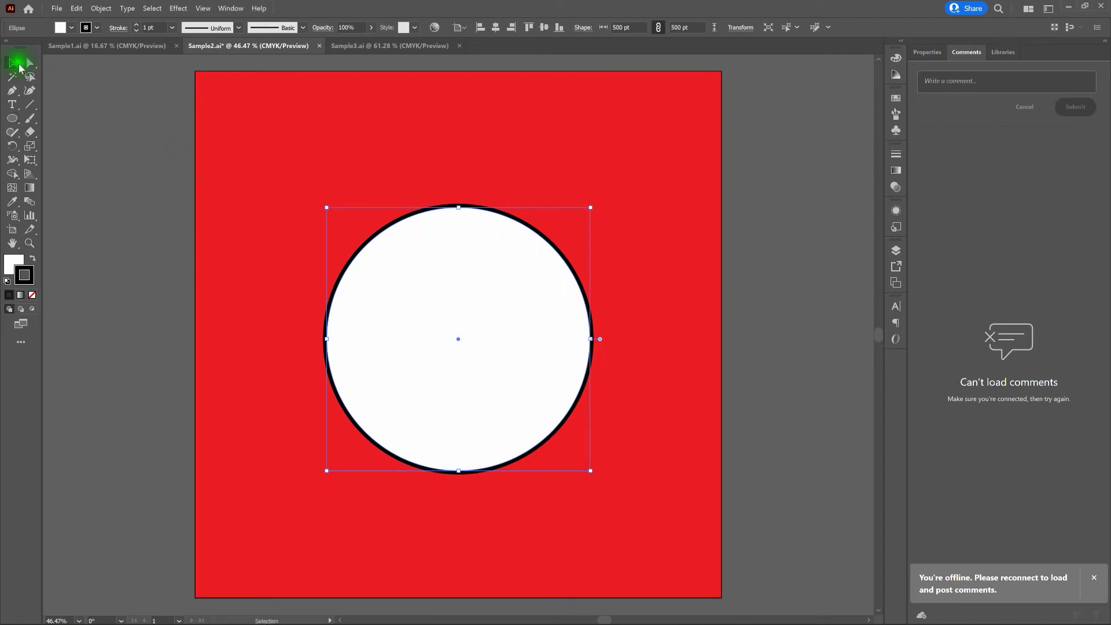
right_click(451, 301)
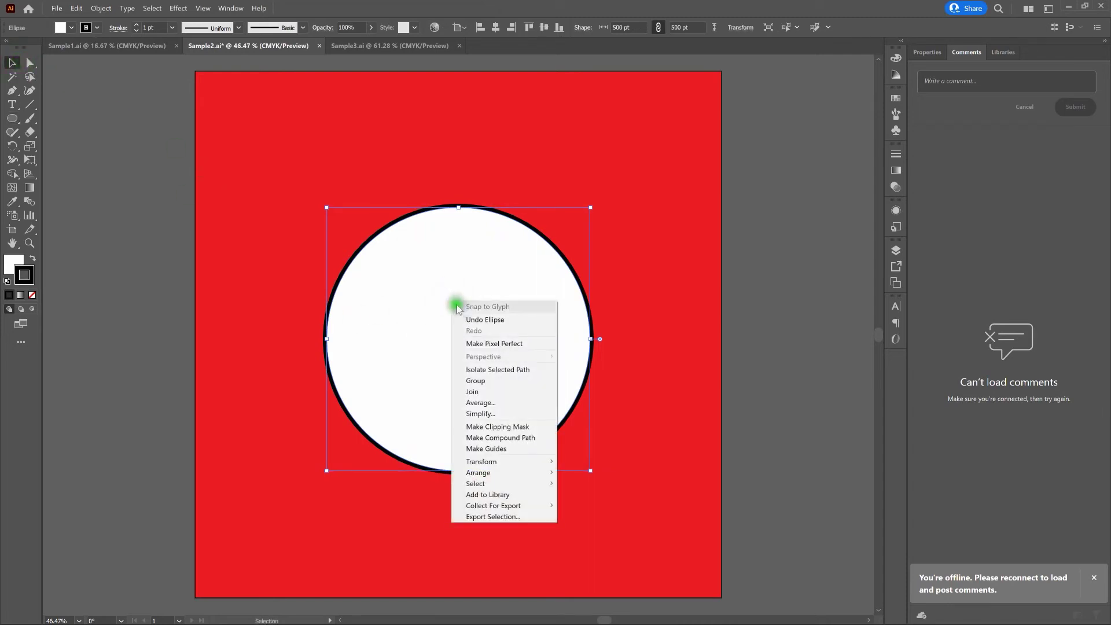
mouse_move(499, 472)
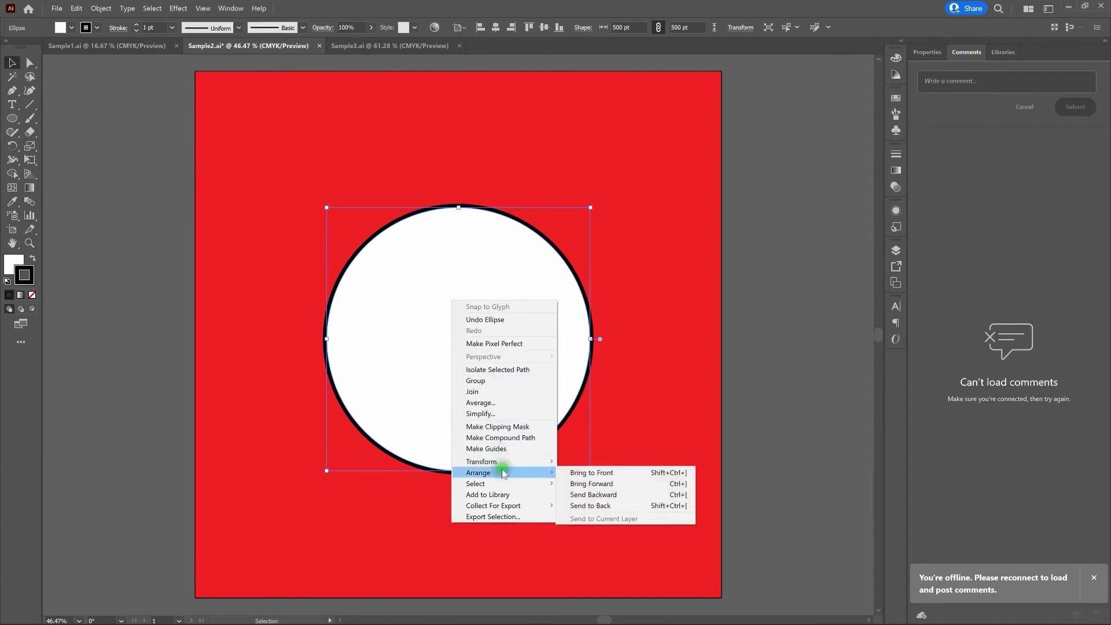
left_click(613, 494)
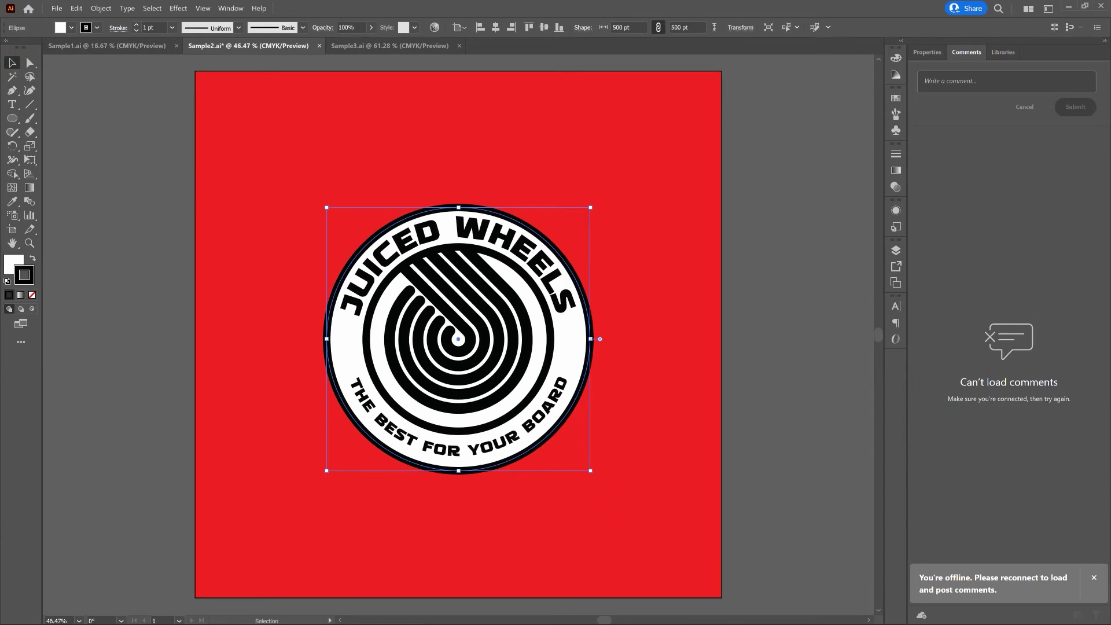
left_click(101, 8)
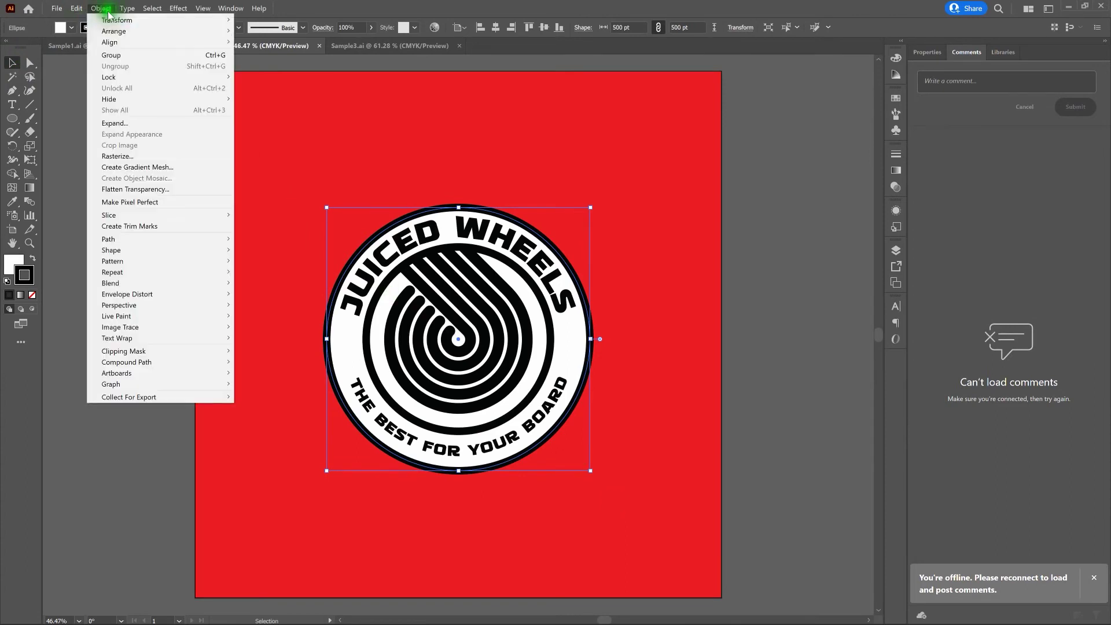
mouse_move(110, 31)
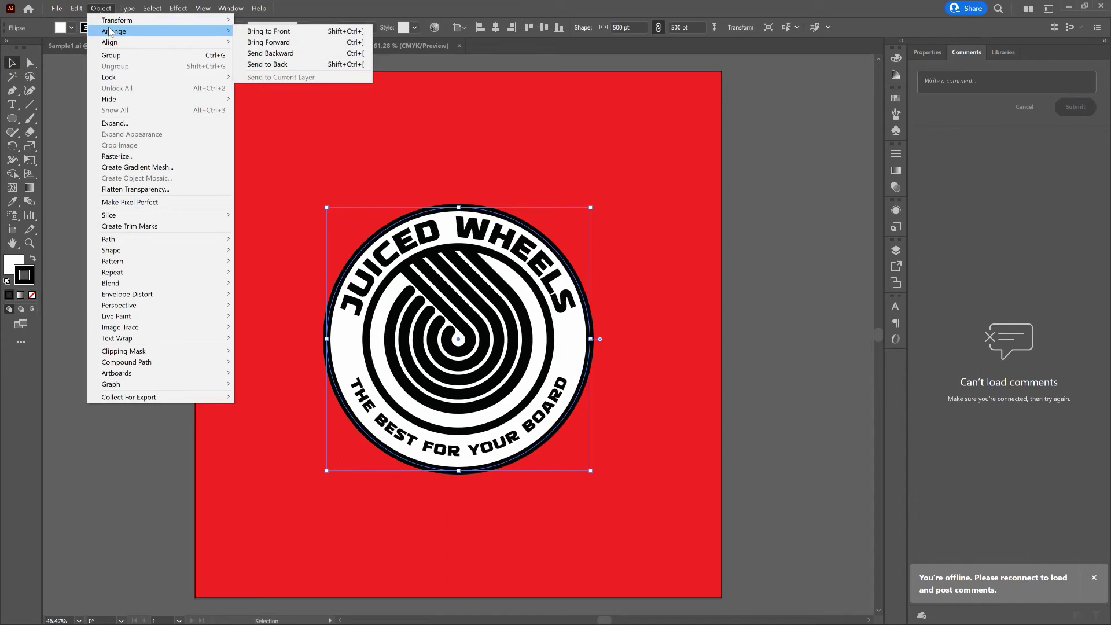
left_click(450, 11)
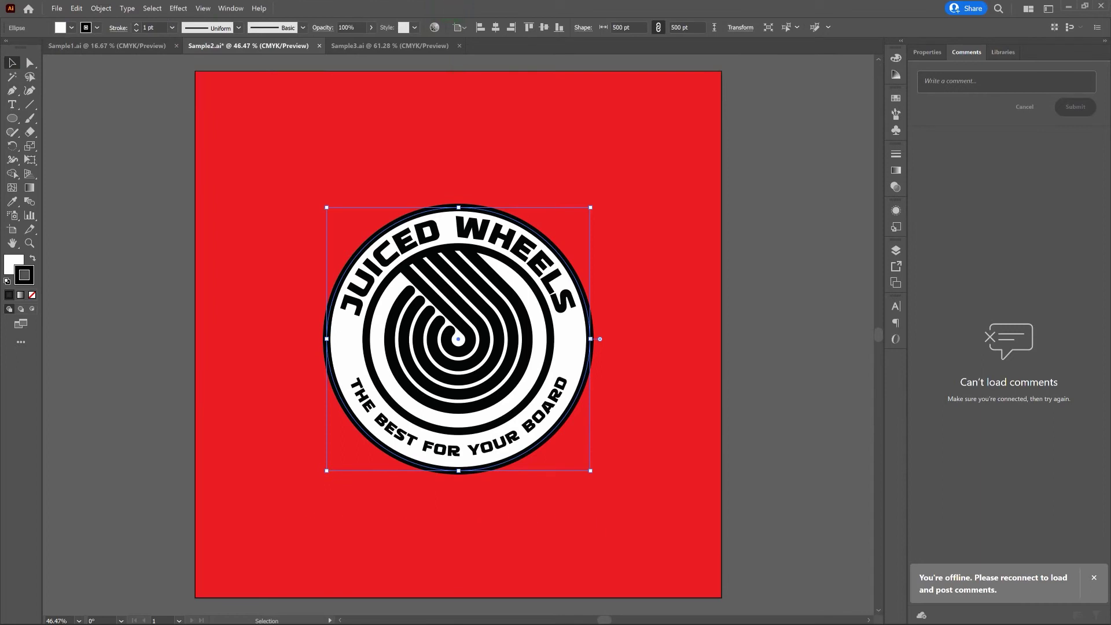
Select the Juiced Wheels logo together with its white circle and expand the object, fill and stroke.
left_click_drag(283, 173, 635, 507)
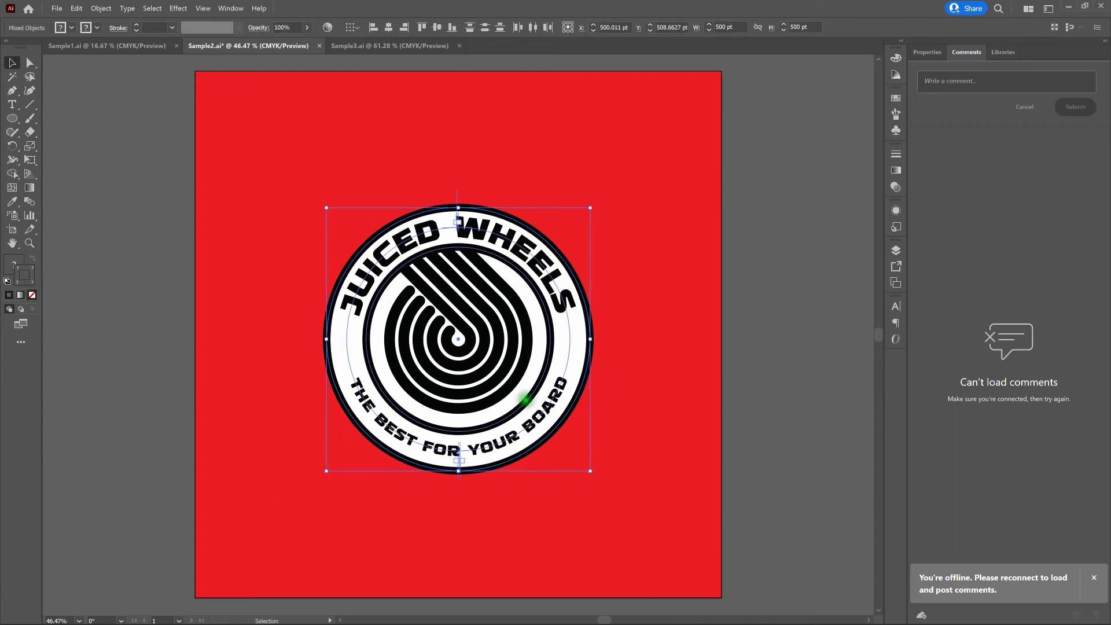
left_click(100, 8)
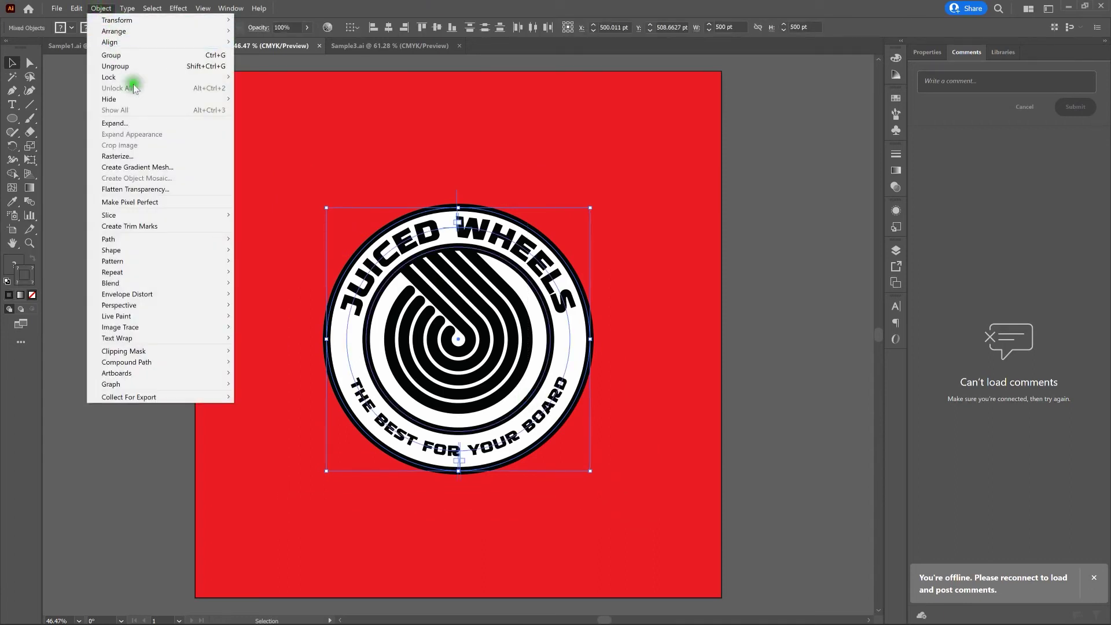
left_click(149, 122)
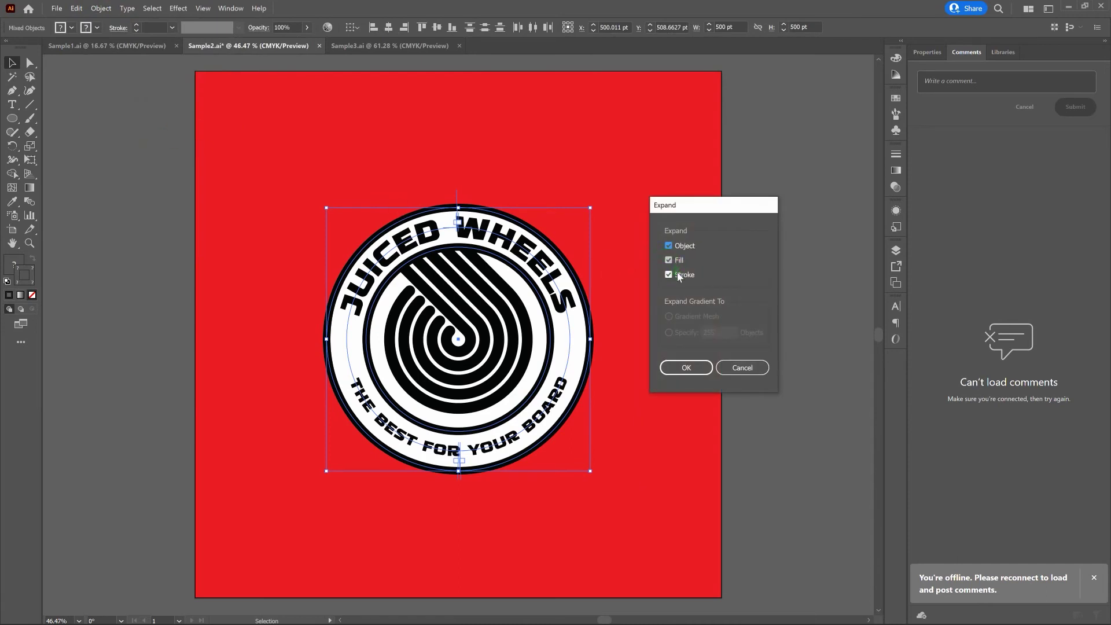
left_click(704, 365)
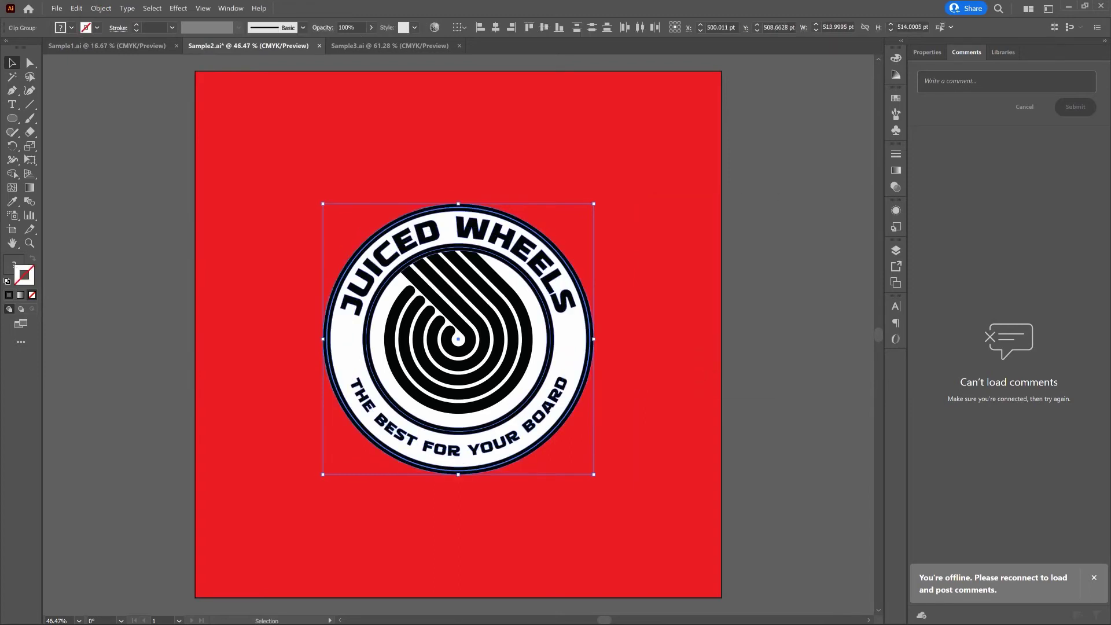
Group the expanded Juiced Wheels artwork.
left_click(101, 8)
left_click(118, 122)
left_click(108, 7)
left_click(137, 56)
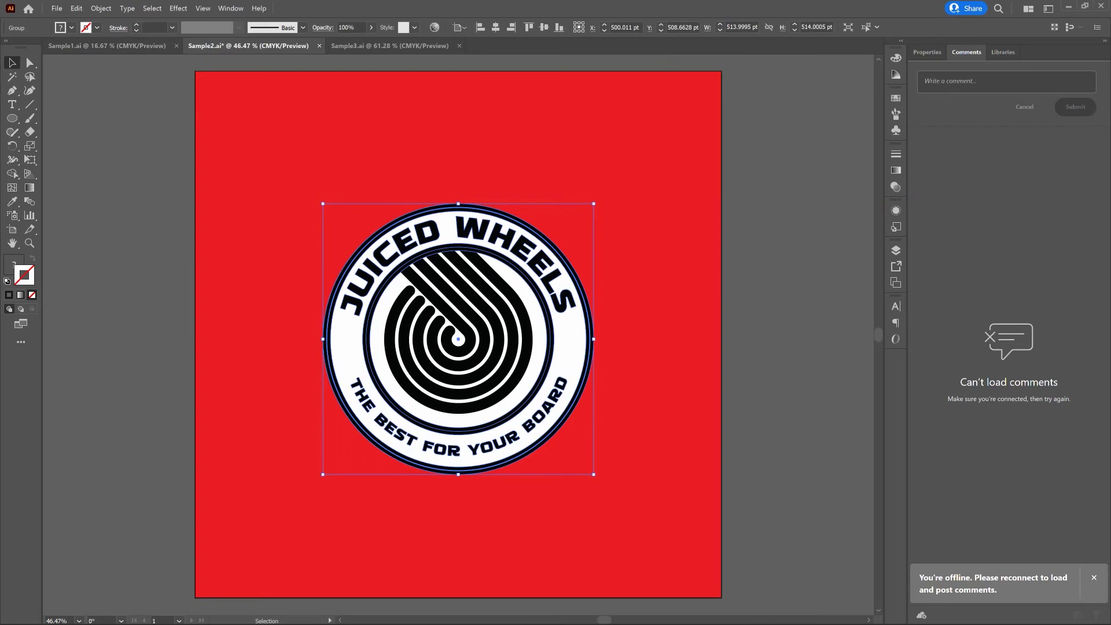
Add a CMYK Cyan stroke to the Juiced Wheels group and place it below the group's contents.
left_click(896, 211)
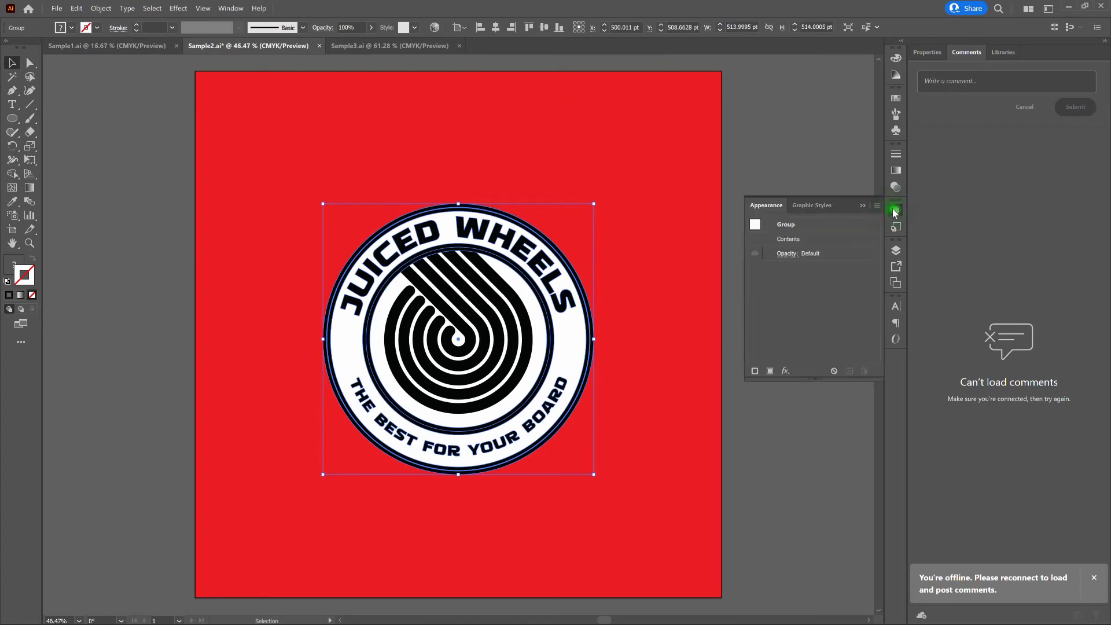
left_click(755, 370)
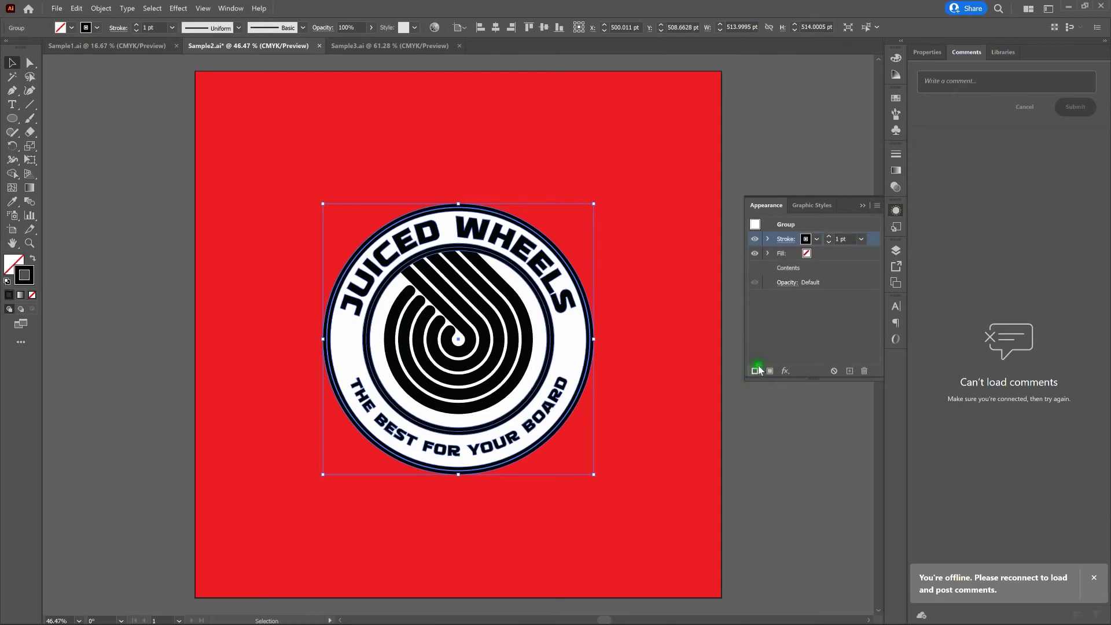
left_click_drag(871, 238, 863, 273)
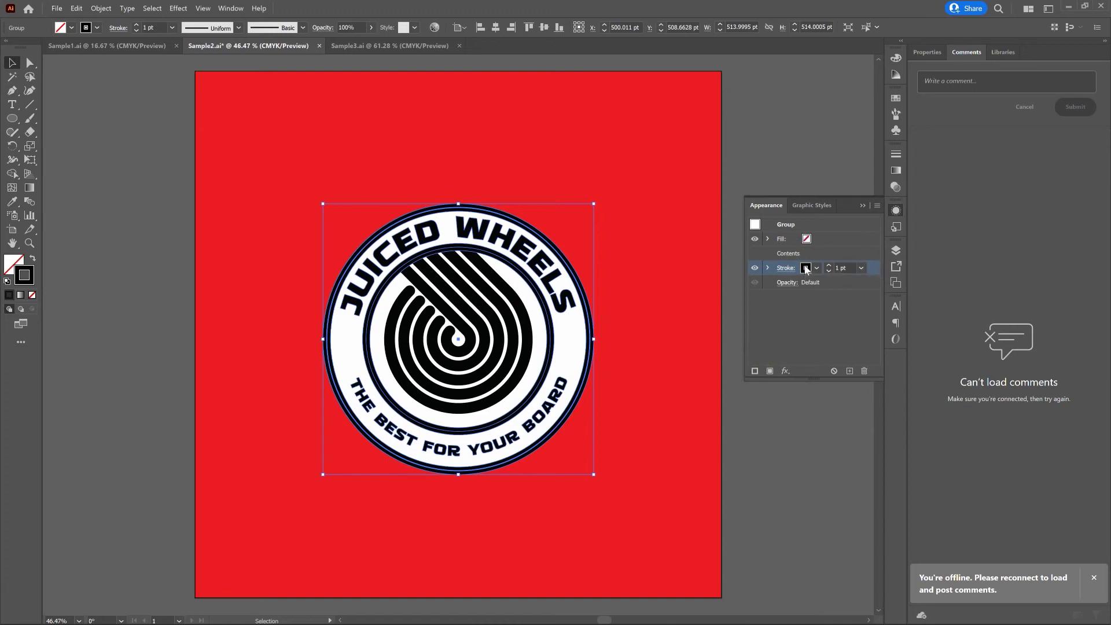
left_click(806, 268)
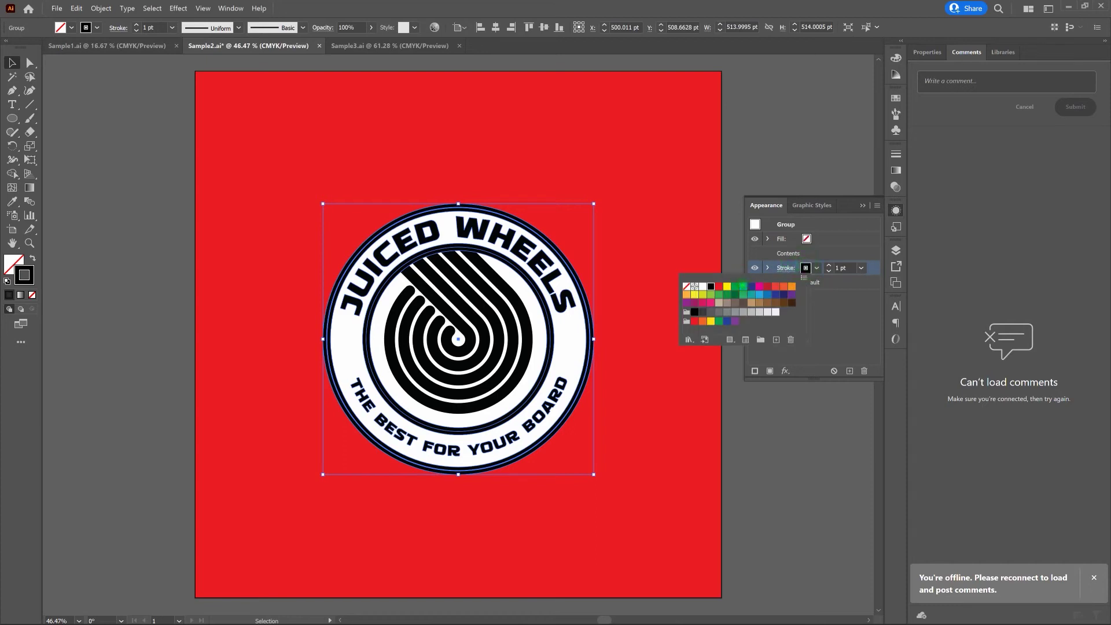
left_click(743, 285)
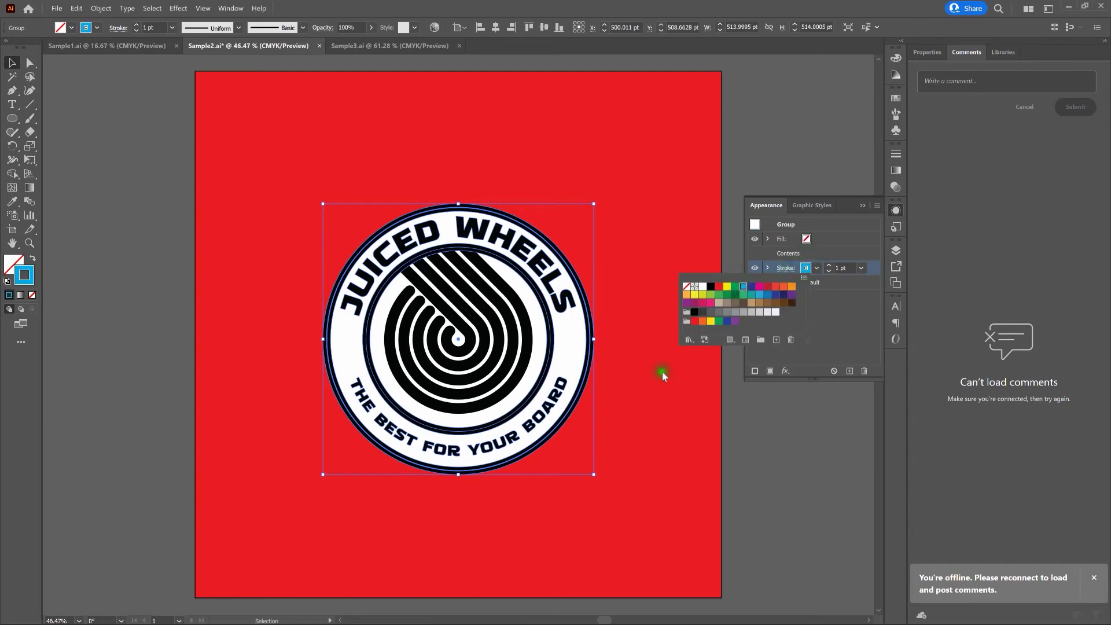
left_click(695, 374)
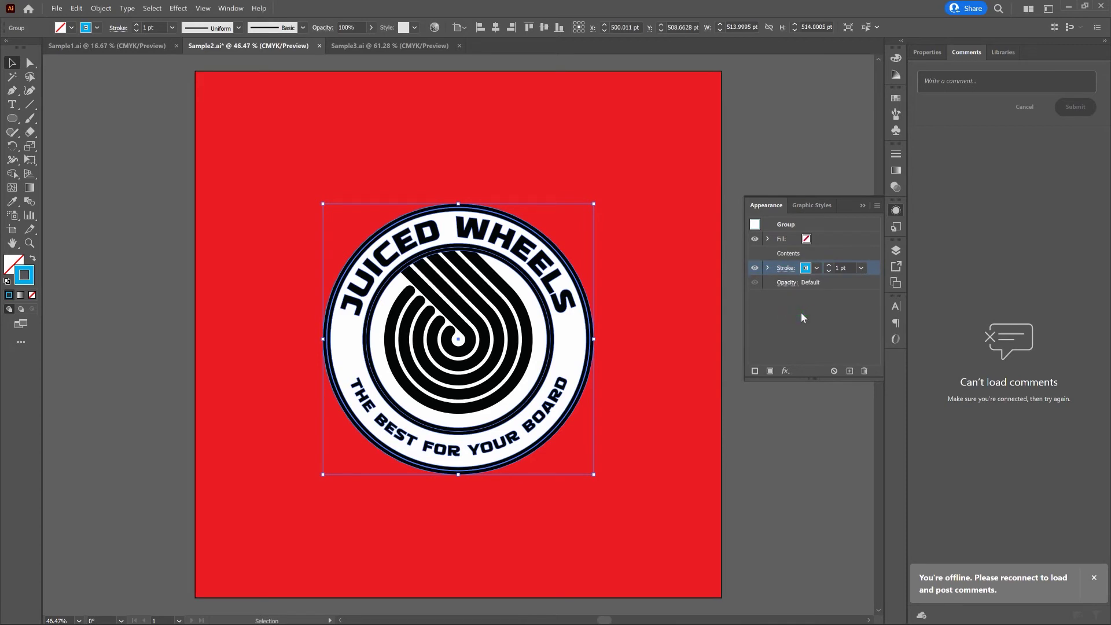
Set the weight of the Juiced Wheels group's cyan stroke to 20 pt.
left_click(829, 264)
left_click(829, 264)
left_click(829, 264)
left_click(828, 264)
left_click(845, 268)
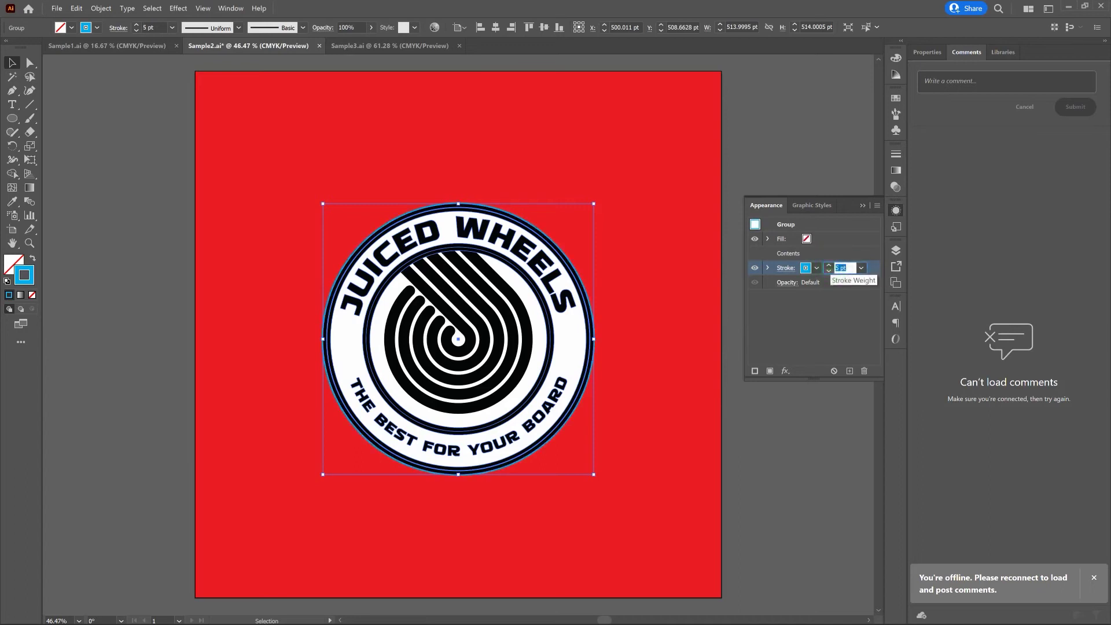
type("20")
key("Return")
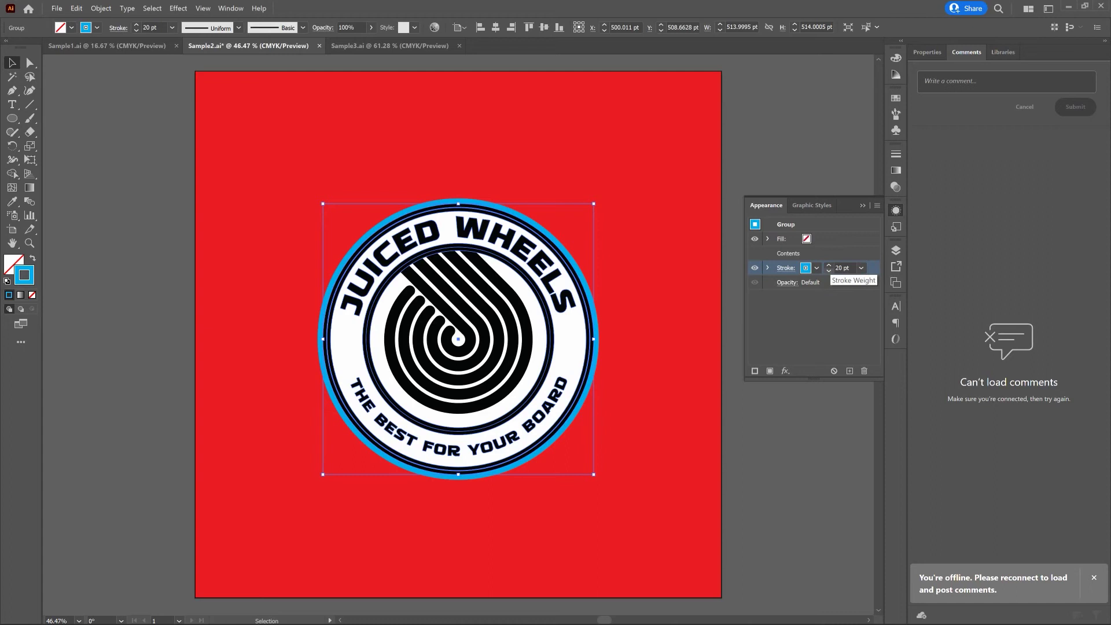
Add a second stroke beneath the cyan one, coloured black with a weight of 22 pt.
left_click(758, 371)
left_click(756, 370)
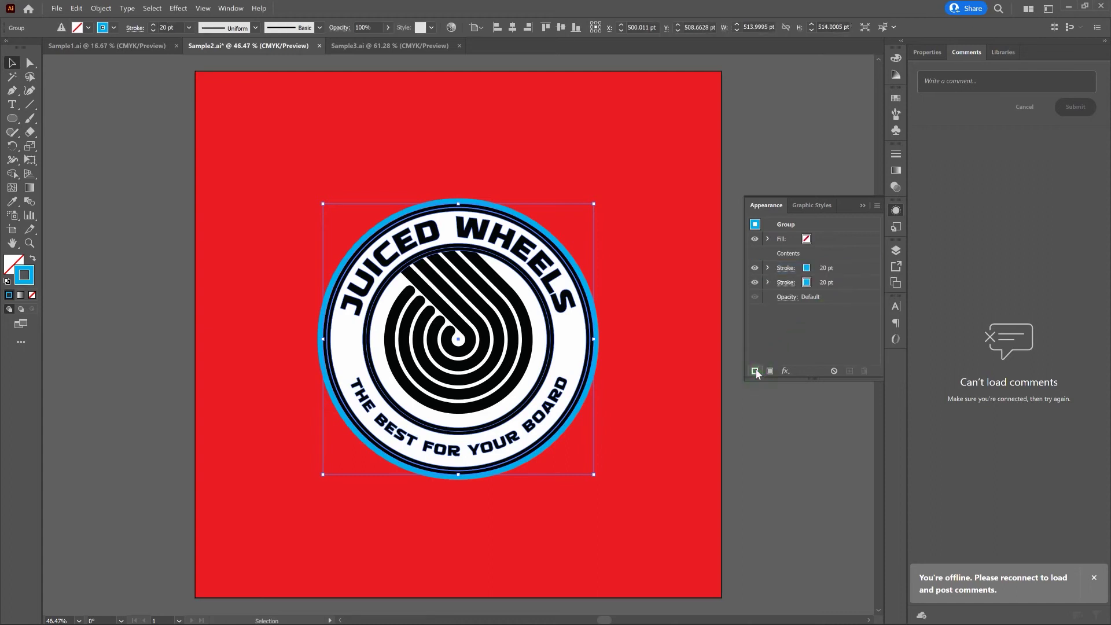
left_click(807, 282)
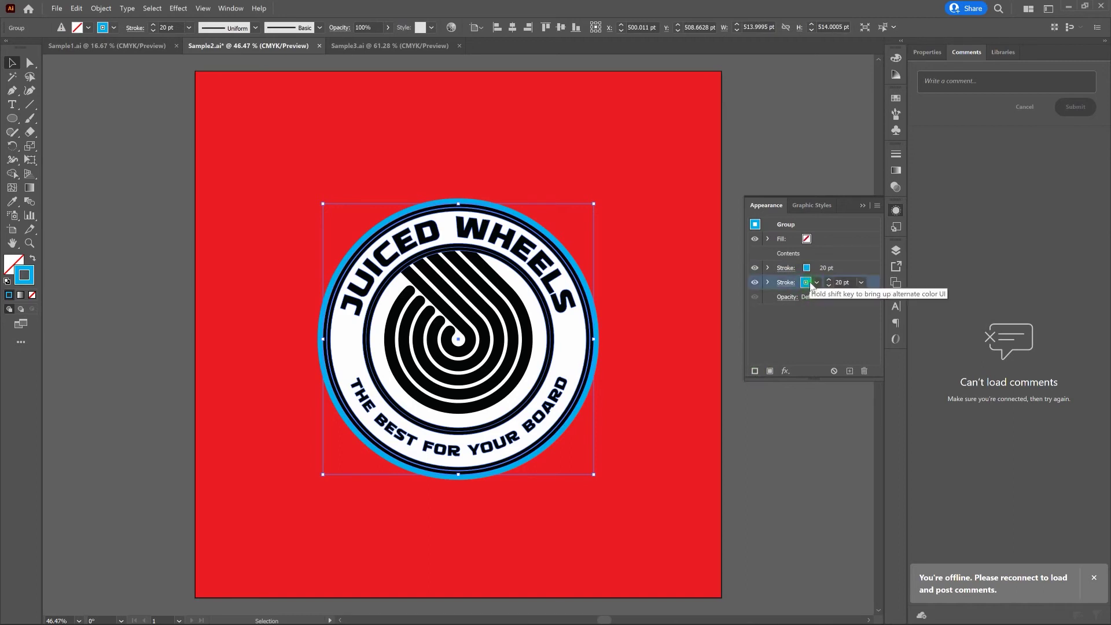
left_click(809, 283)
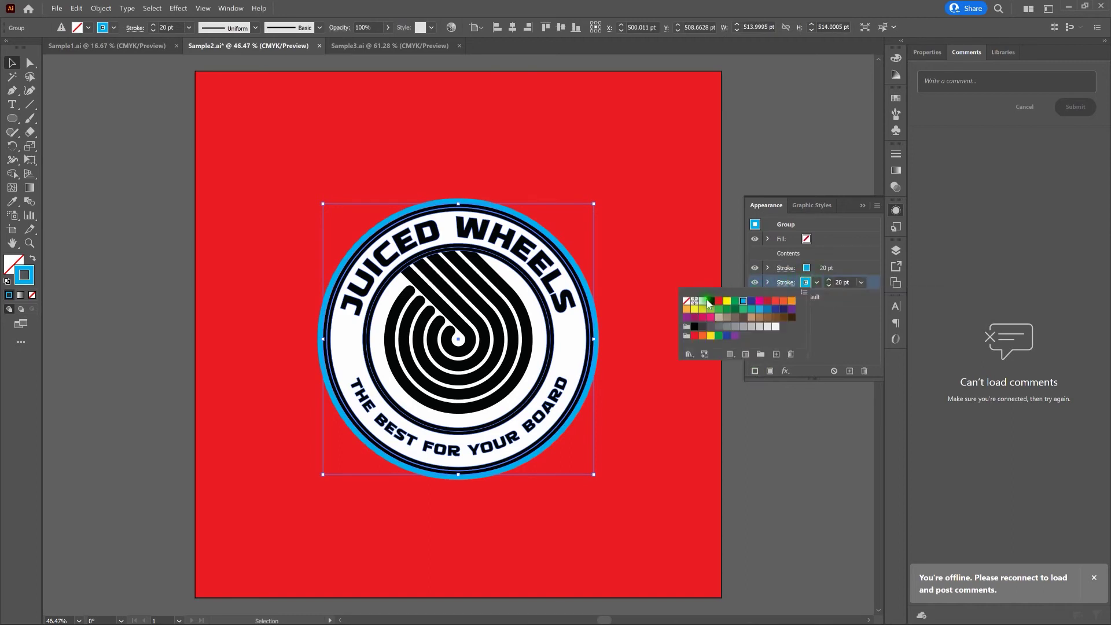
left_click(694, 326)
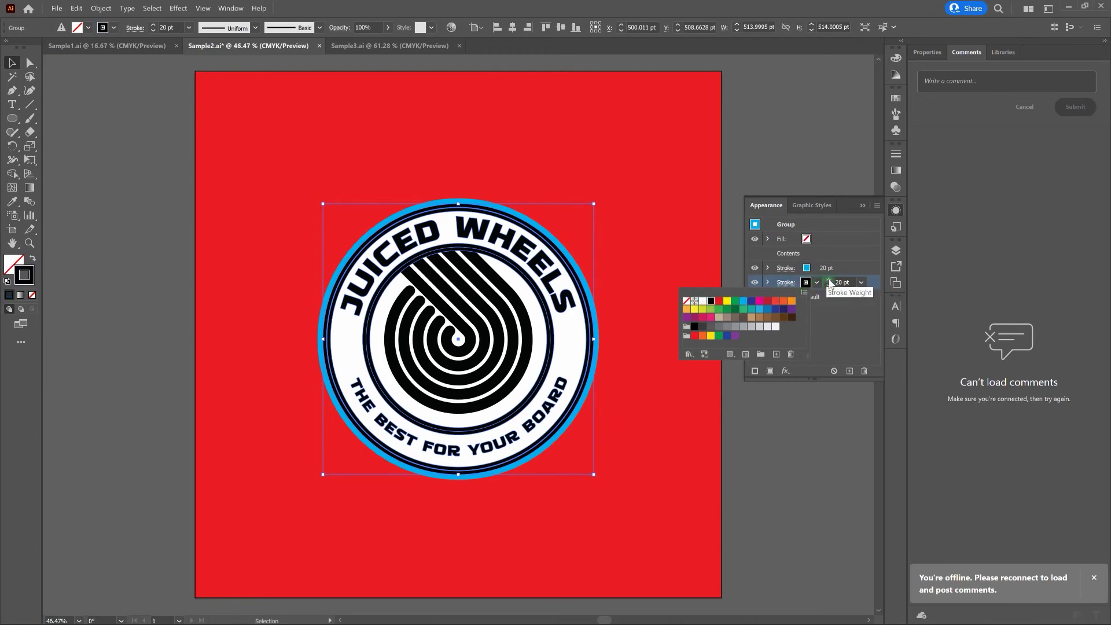
left_click(829, 282)
left_click(830, 282)
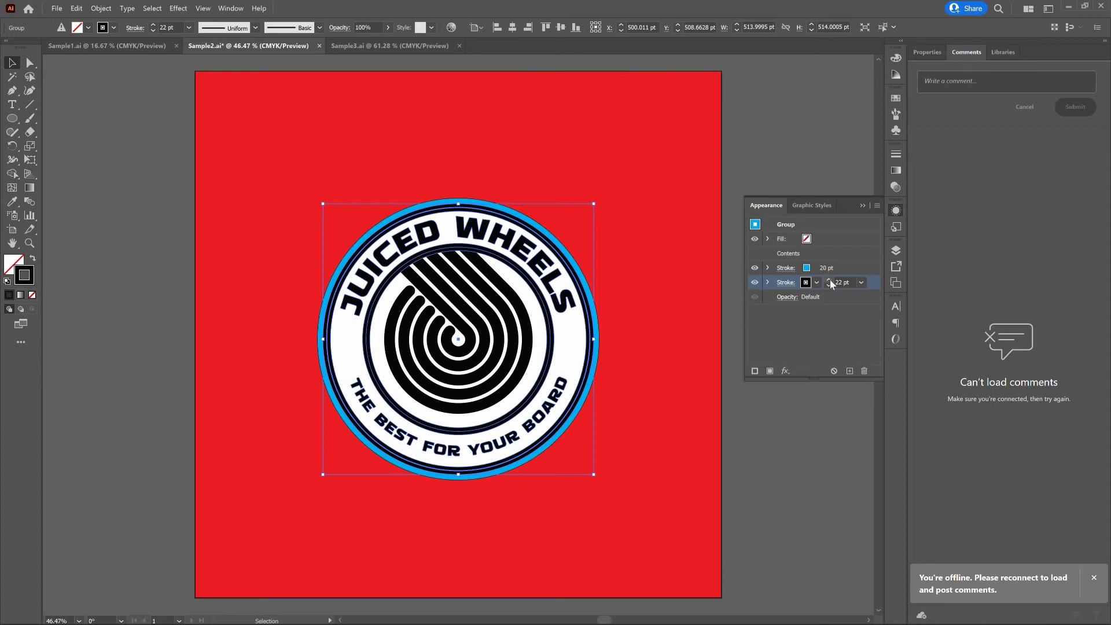
Recolour the Juiced Wheels group's 20 pt cyan stroke to white and deselect the artwork.
left_click(806, 268)
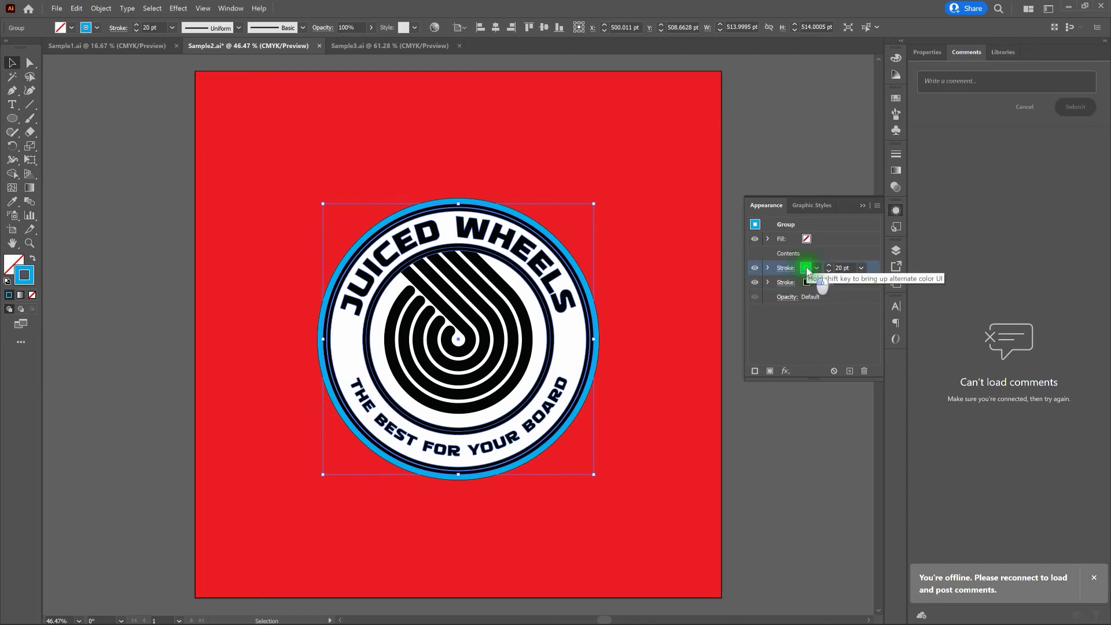
left_click(806, 268)
left_click(703, 286)
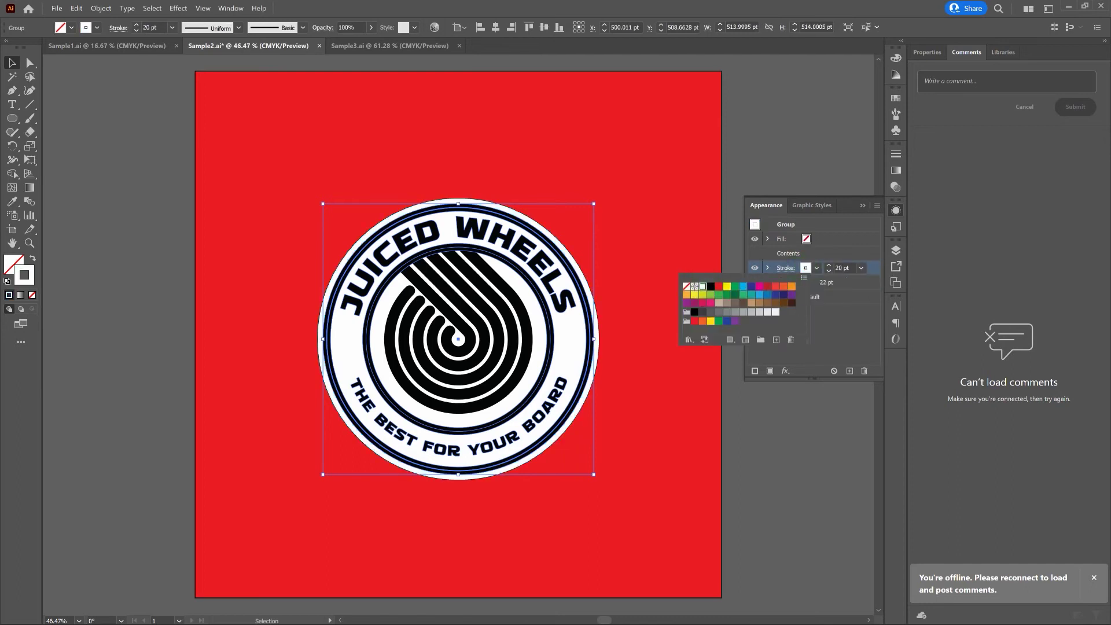
left_click(717, 258)
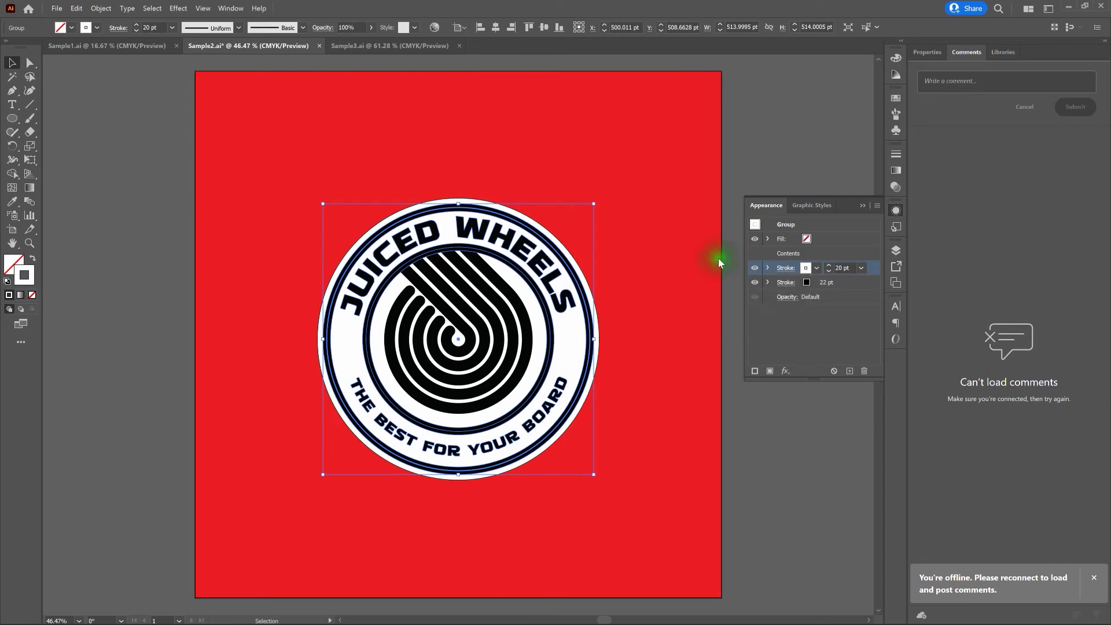
left_click(679, 270)
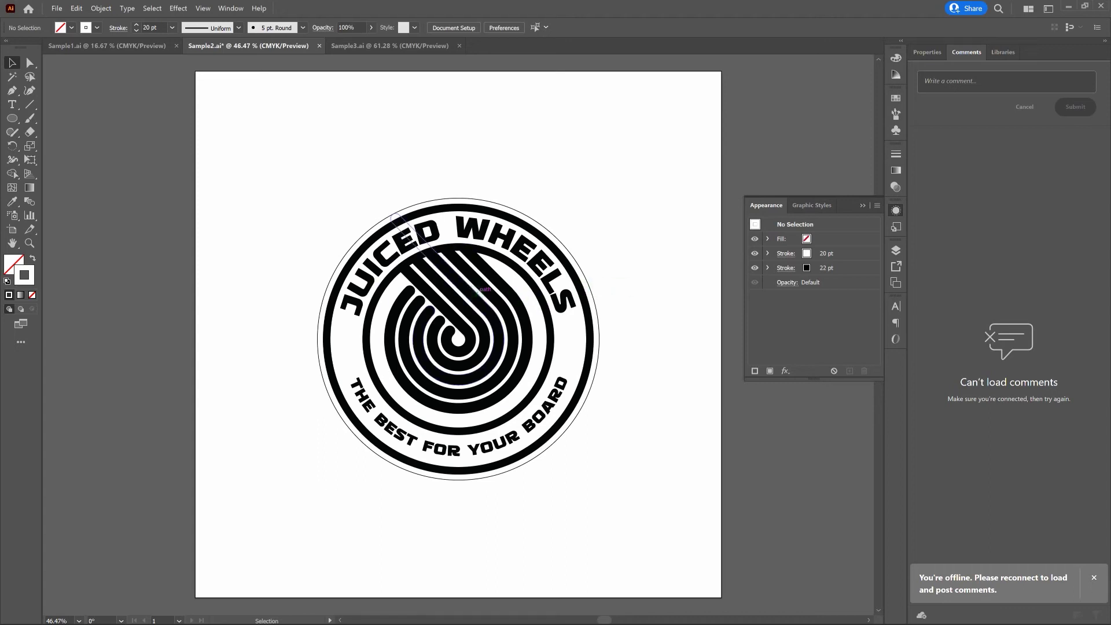
Recolour the Juiced Wheels group's black outer stroke to the grey swatch C=0 M=0 Y=0 K=30.
left_click(475, 292)
left_click(807, 283)
left_click(806, 282)
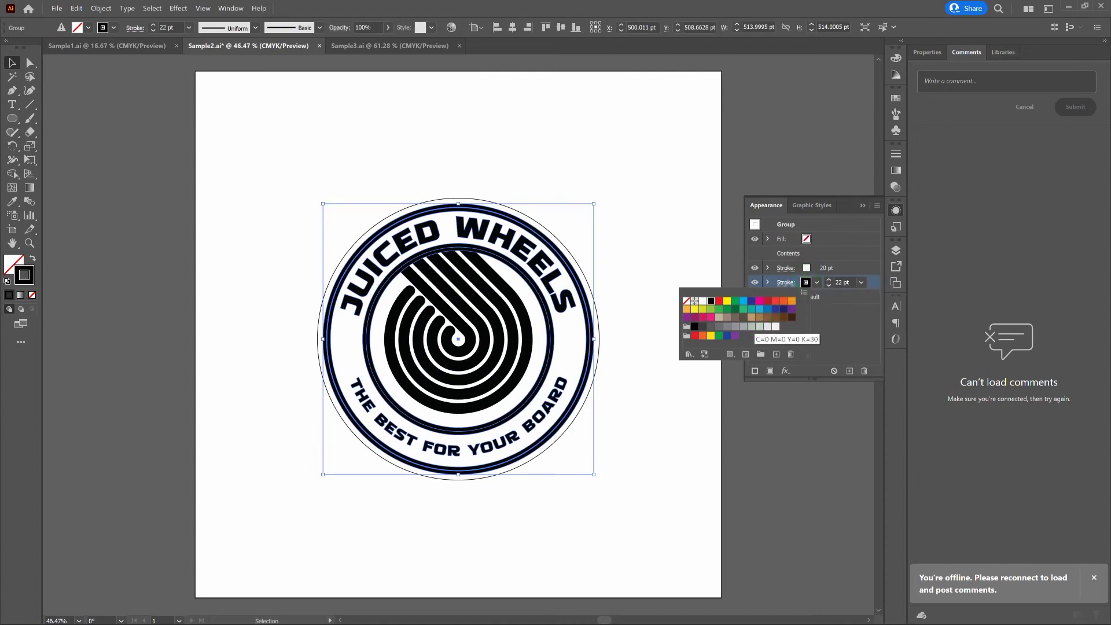
left_click(751, 327)
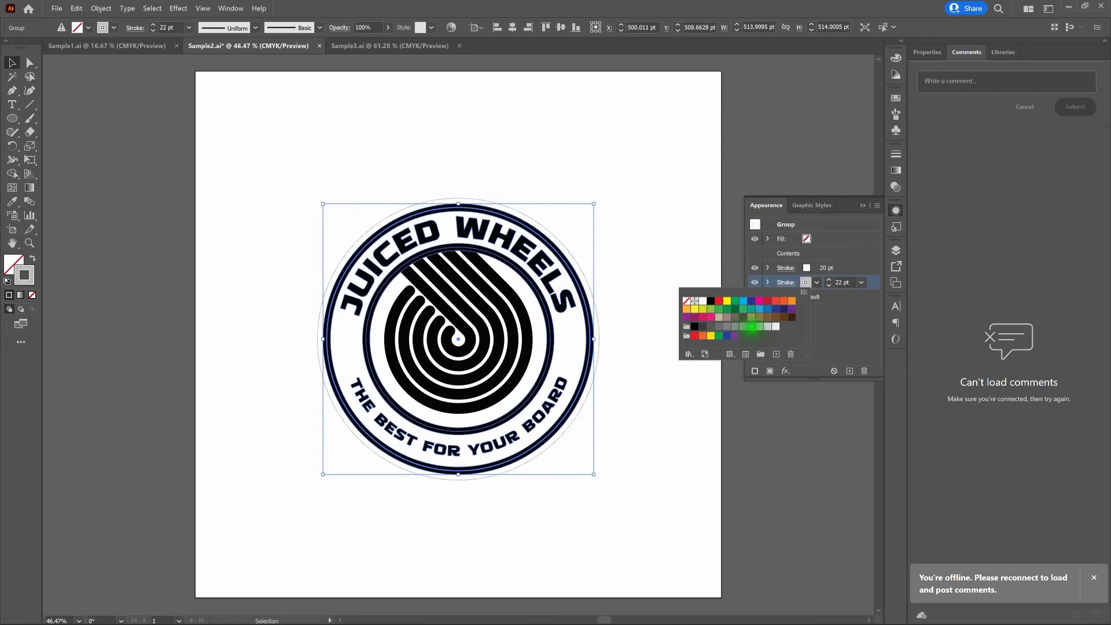
Set the weight of the grey outer stroke to 32 pt and deselect the logo.
left_click(842, 282)
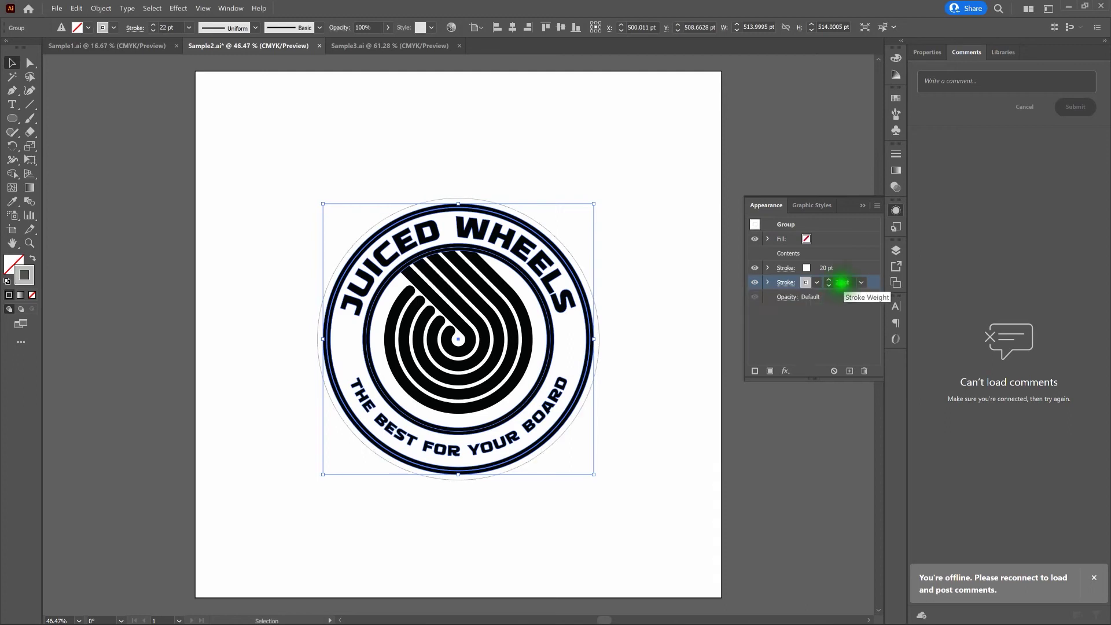
left_click_drag(850, 283, 829, 289)
type("32")
key("Return")
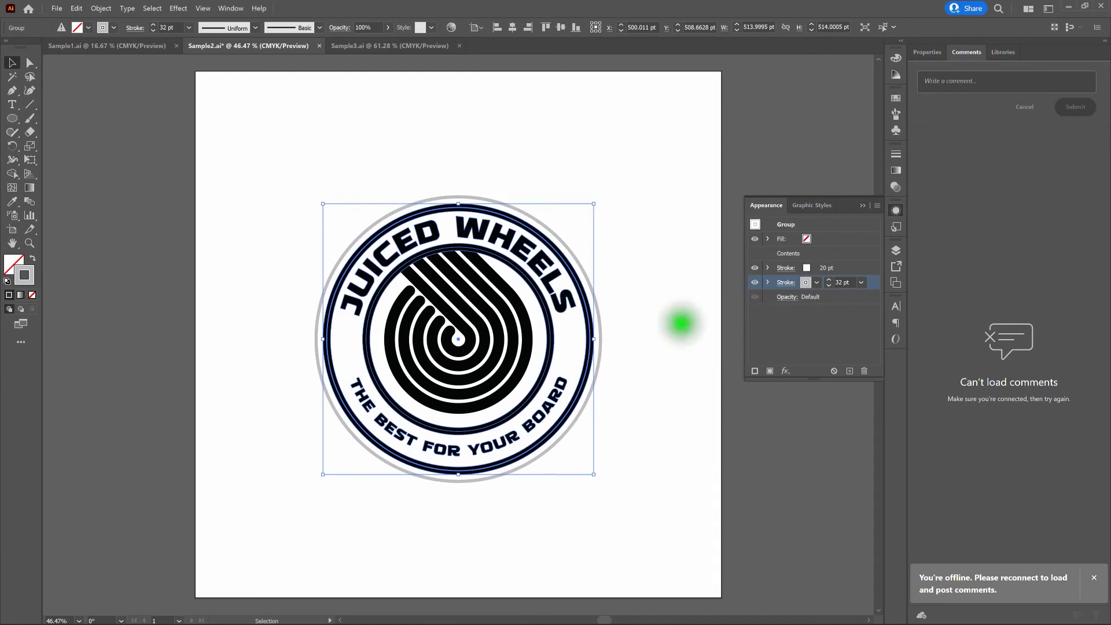
left_click(681, 323)
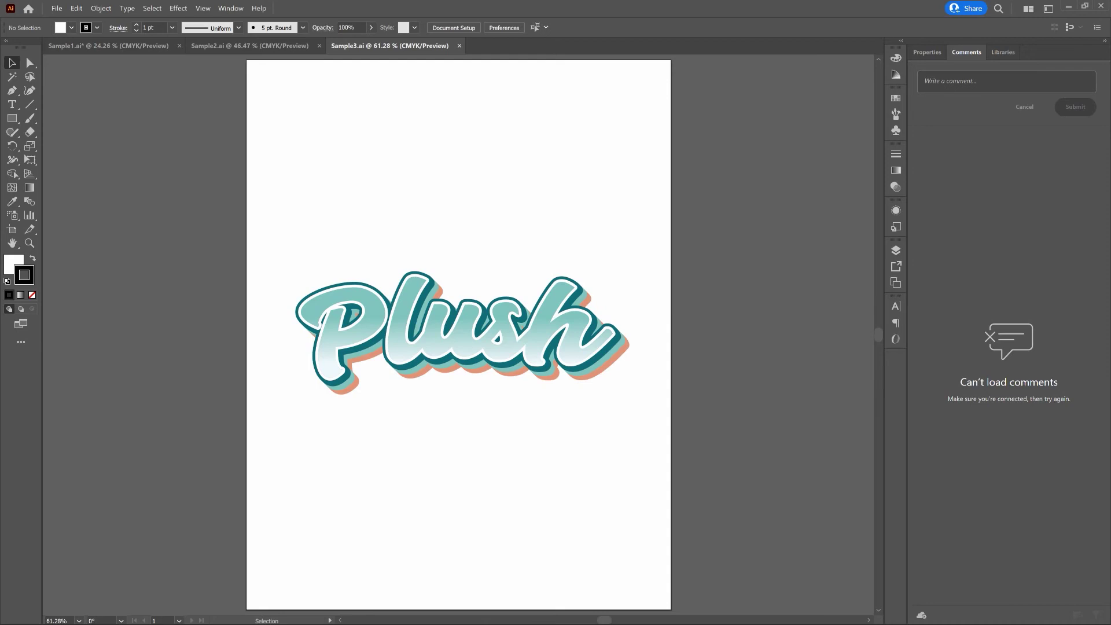
Select the Plush text in Sample3.ai and expand its appearance.
left_click(896, 211)
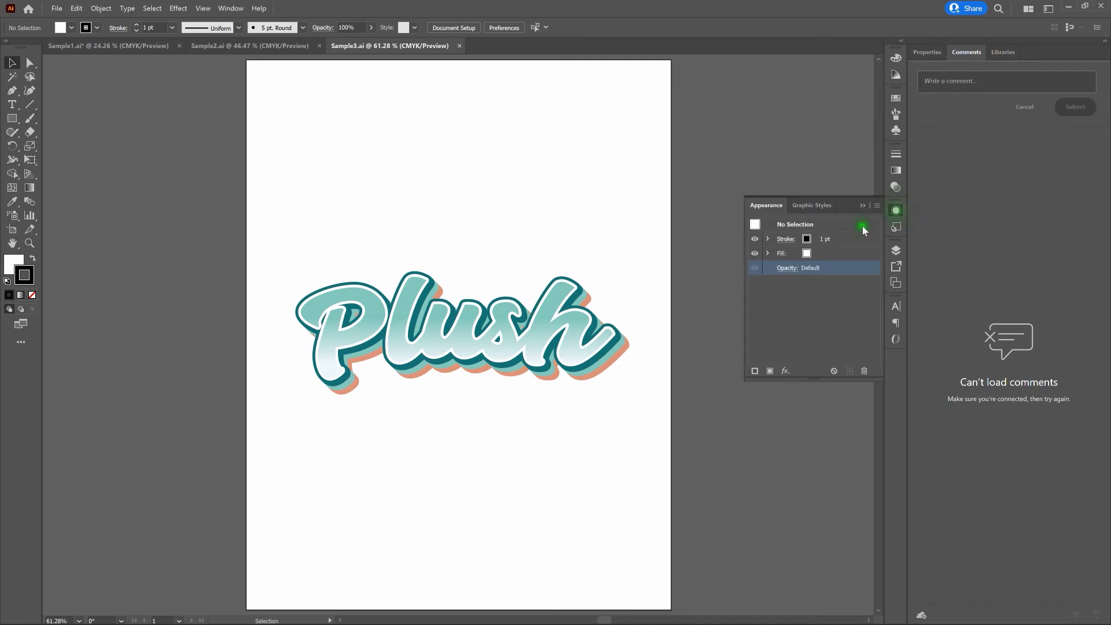
left_click(542, 326)
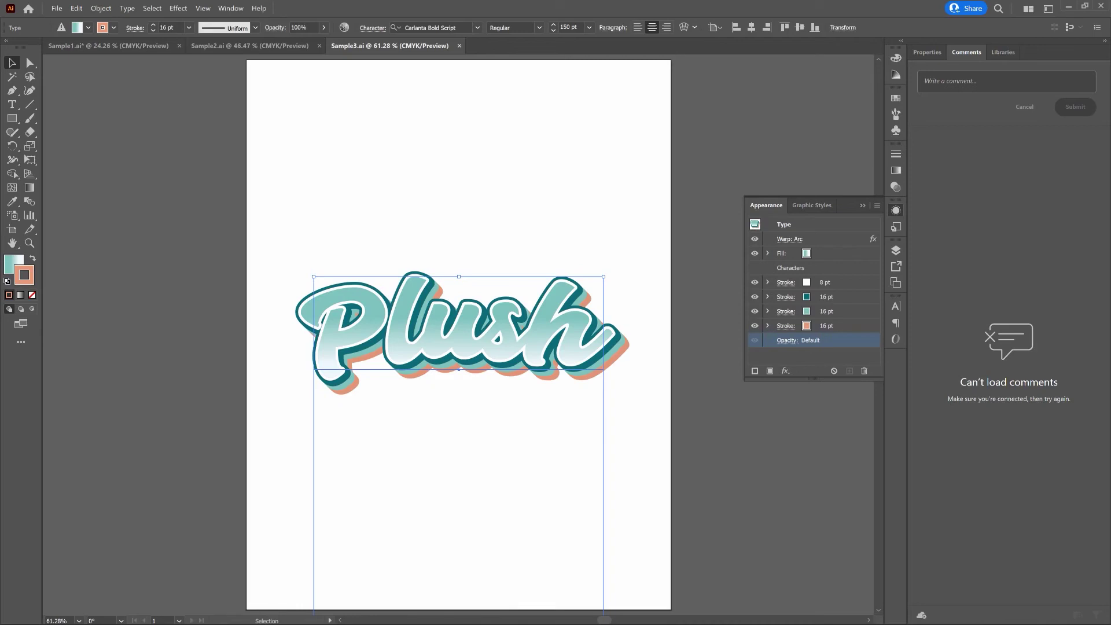
left_click(102, 8)
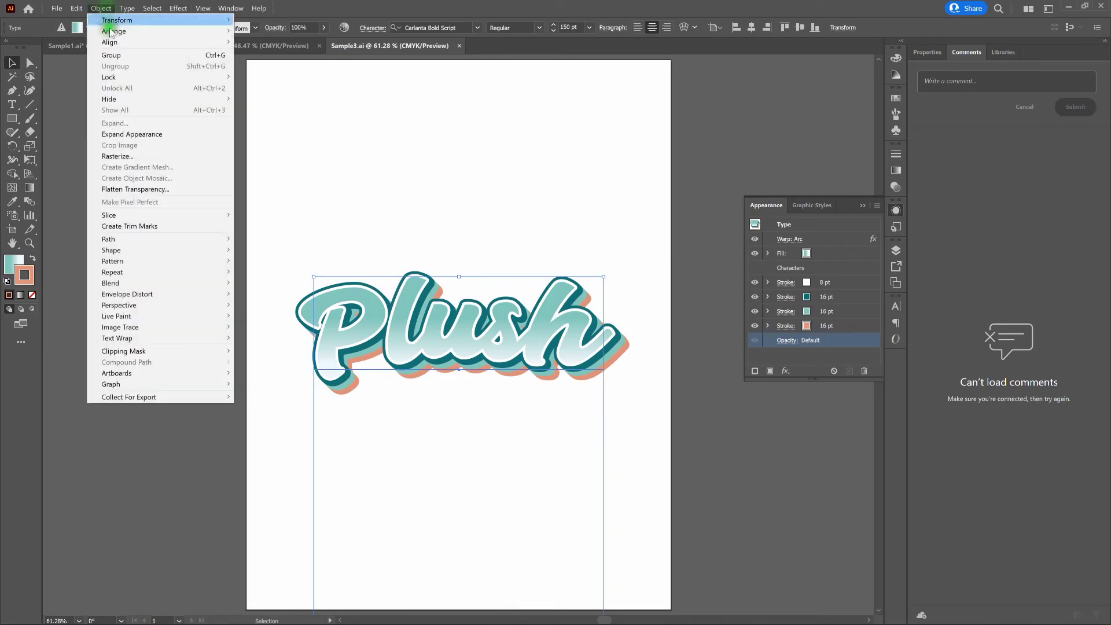
left_click(151, 133)
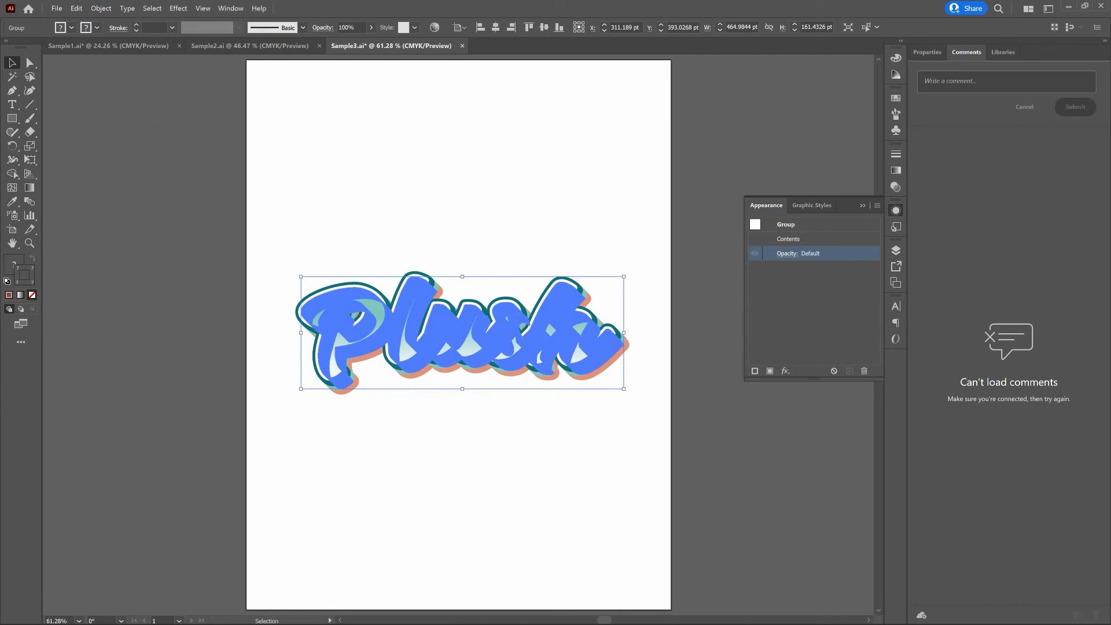
Expand the fill and stroke of the Plush artwork, with the gradient expanded to 255 objects.
left_click(101, 9)
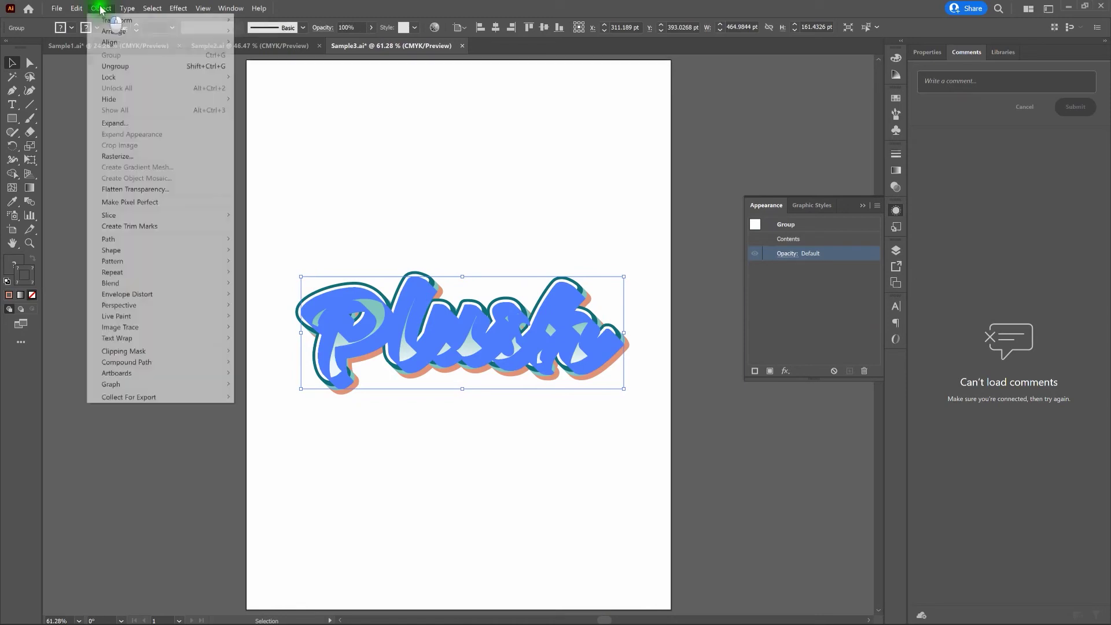
left_click(130, 123)
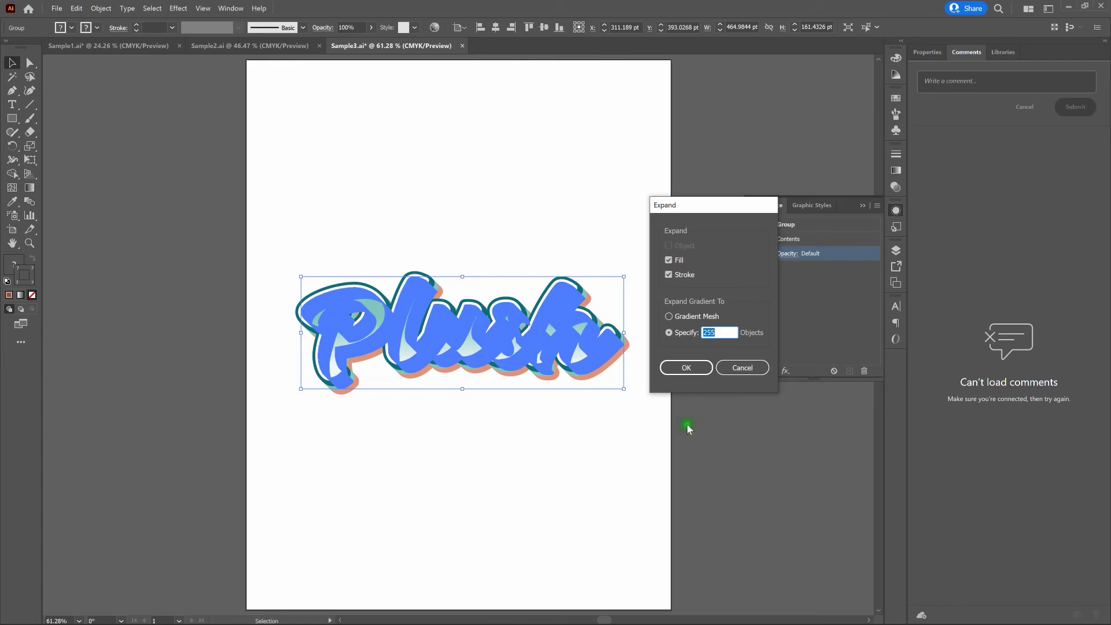
left_click(691, 369)
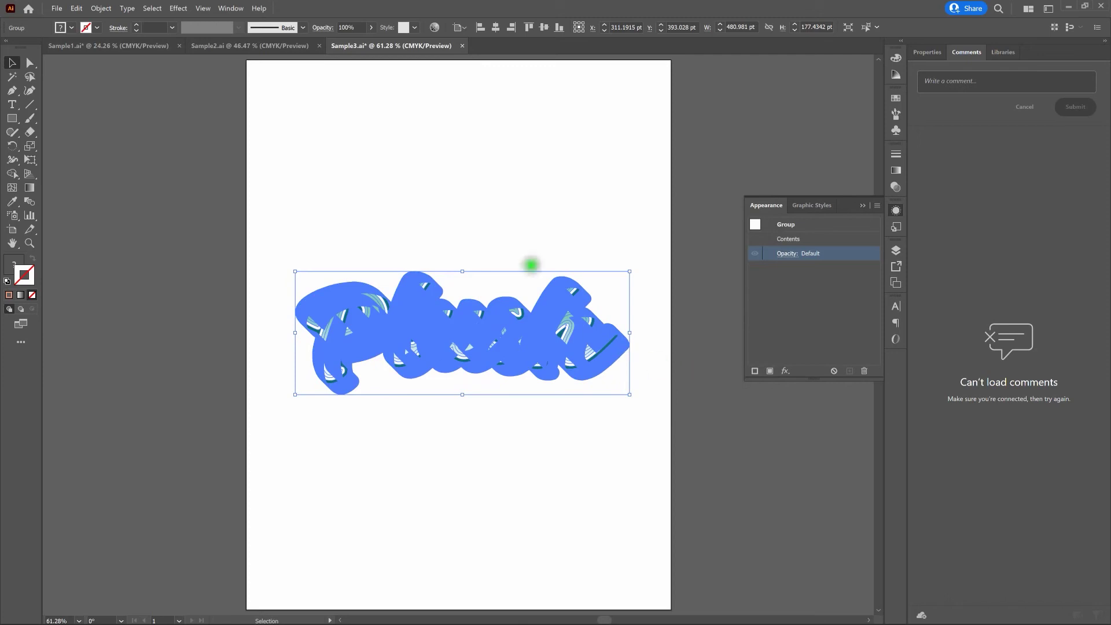
Add a new stroke to the Plush group and move it beneath the group's contents.
left_click(103, 8)
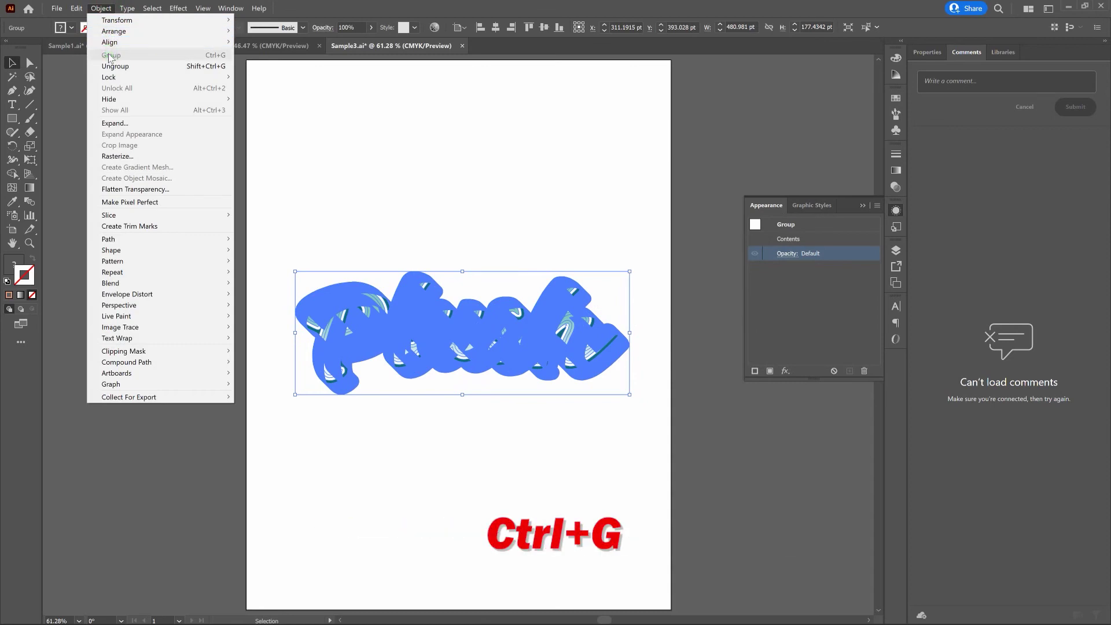
left_click(325, 10)
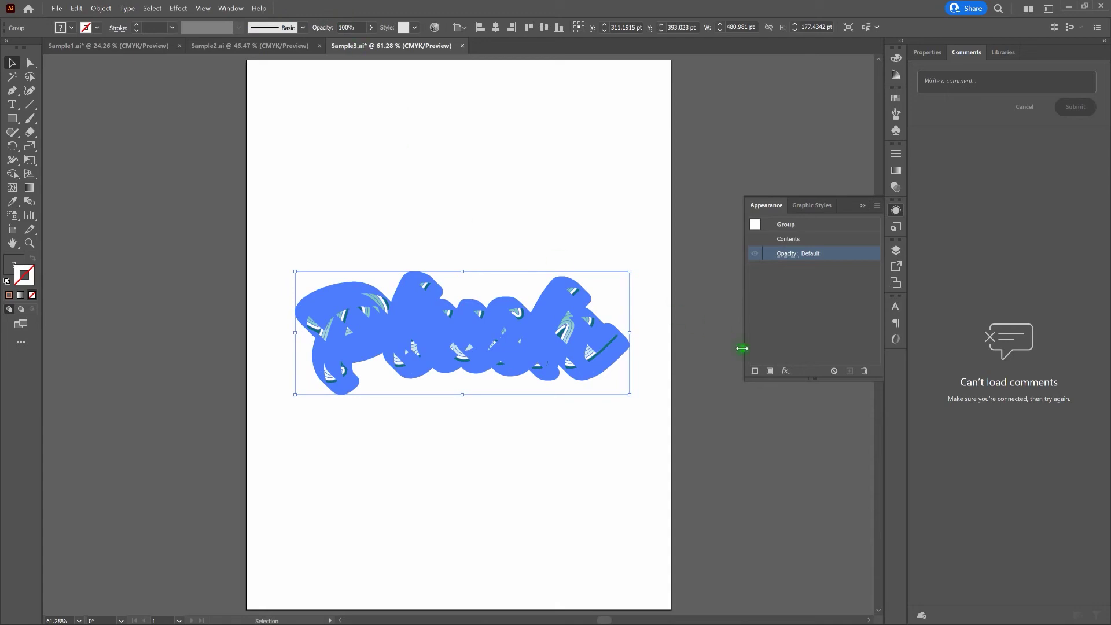
left_click(755, 370)
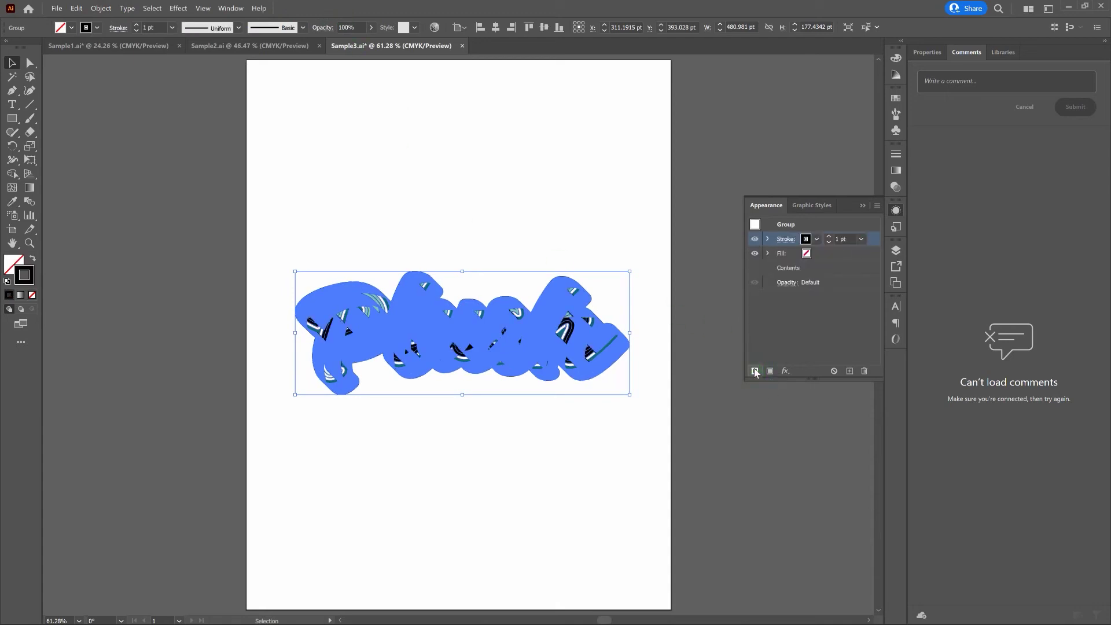
mouse_move(893, 234)
left_mouse_down()
mouse_move(868, 240)
mouse_move(867, 274)
left_mouse_up()
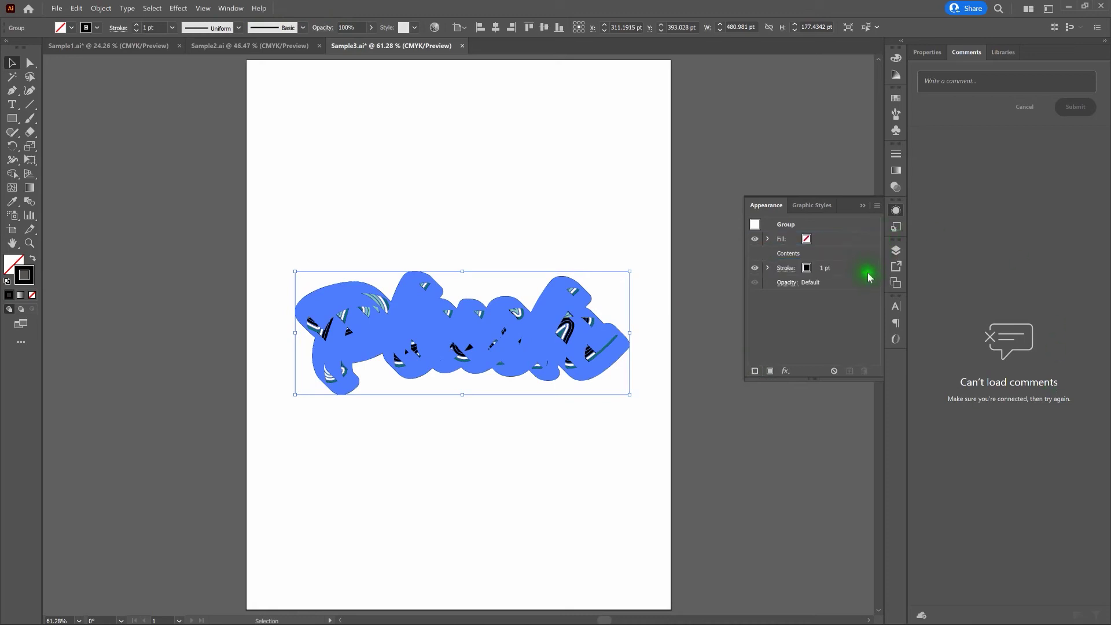
Colour the Plush group's stroke red, set its weight to 20 pt and deselect the artwork.
left_click(806, 268)
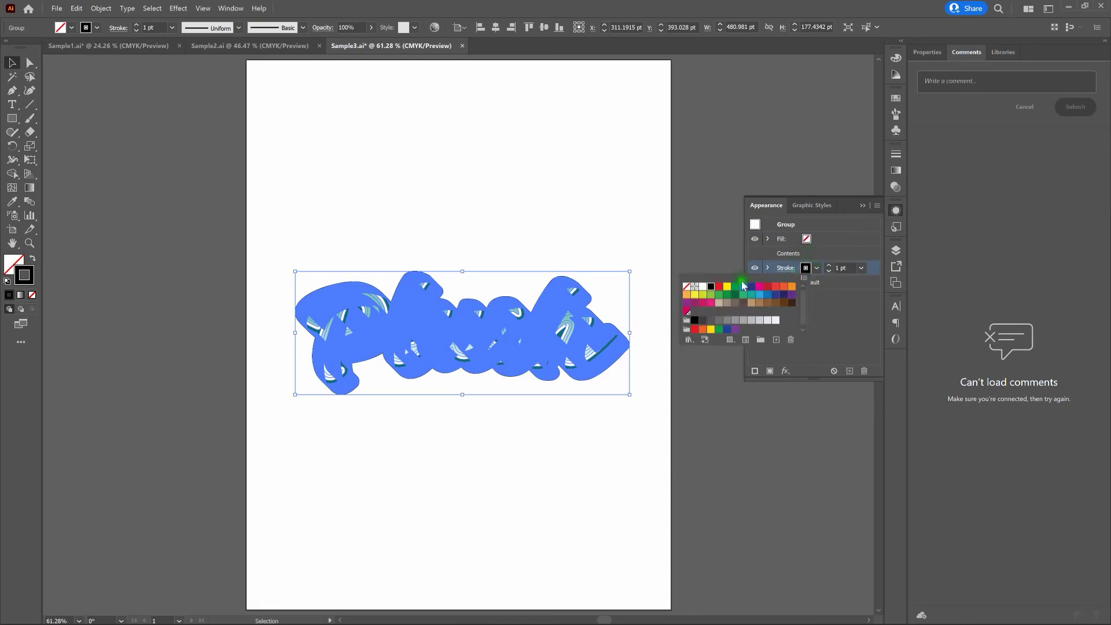
left_click(719, 286)
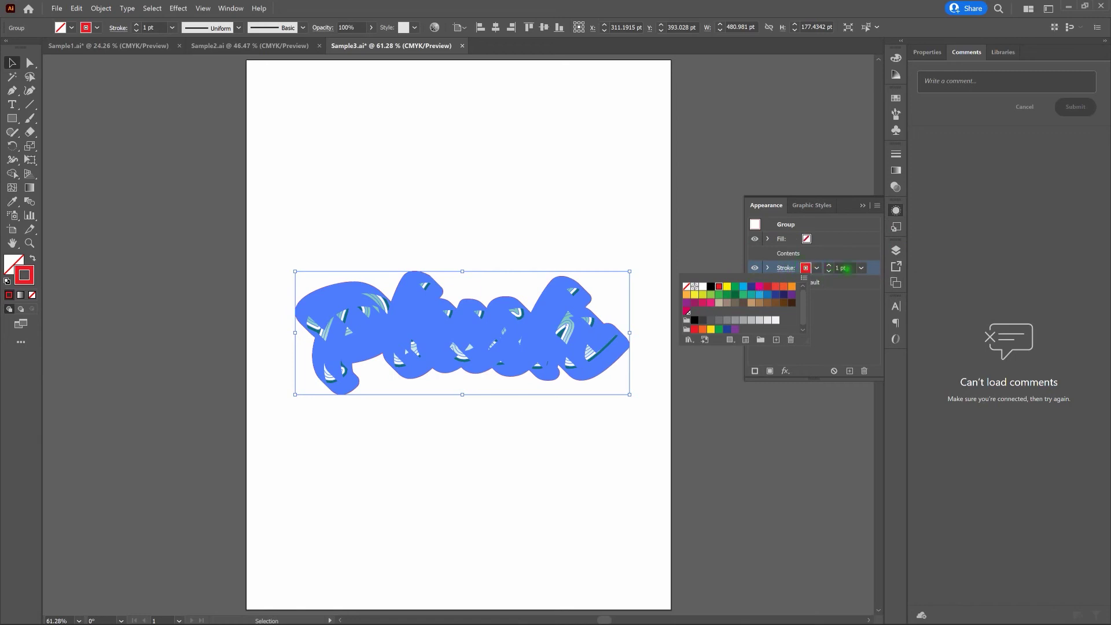
left_click(831, 268)
type("20")
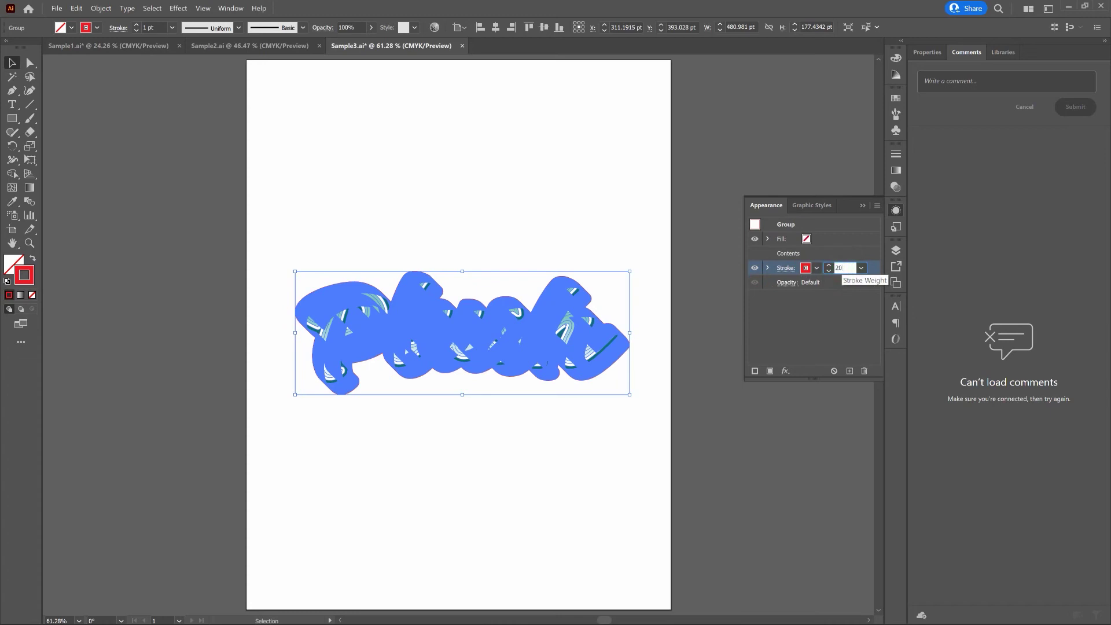
key("Return")
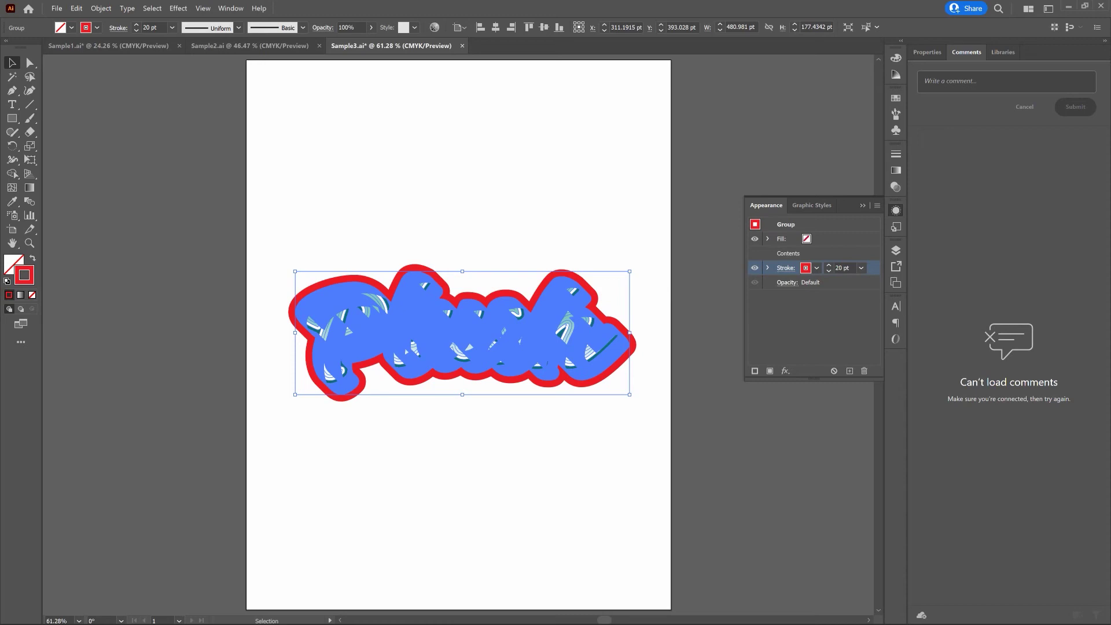
left_click(650, 292)
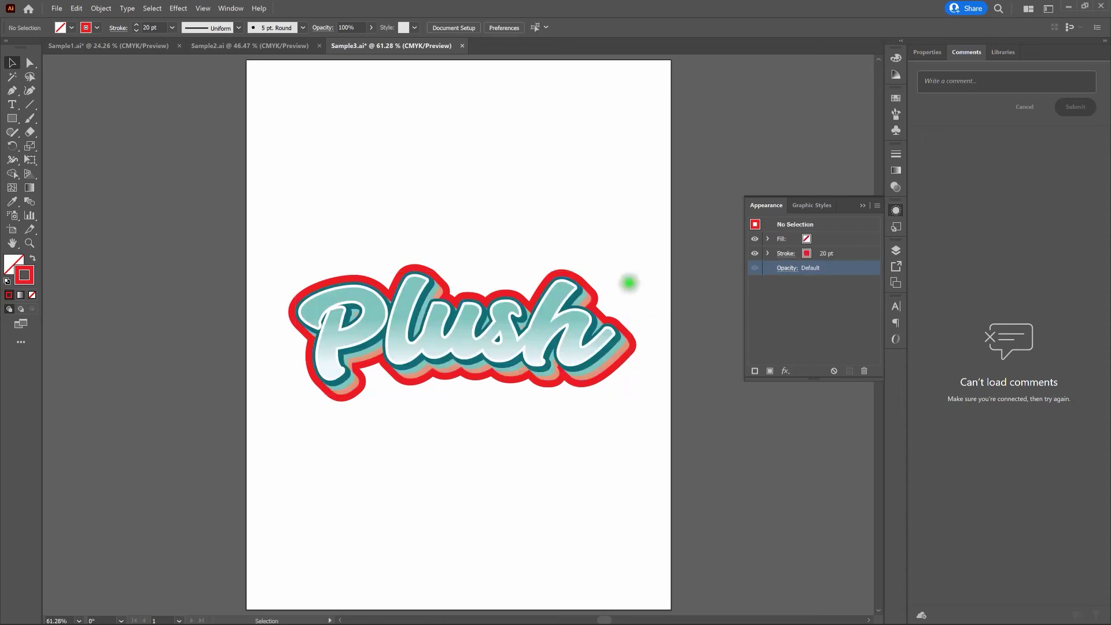
Reselect the Plush group and add a second stroke based on its red 20 pt stroke.
left_click(517, 292)
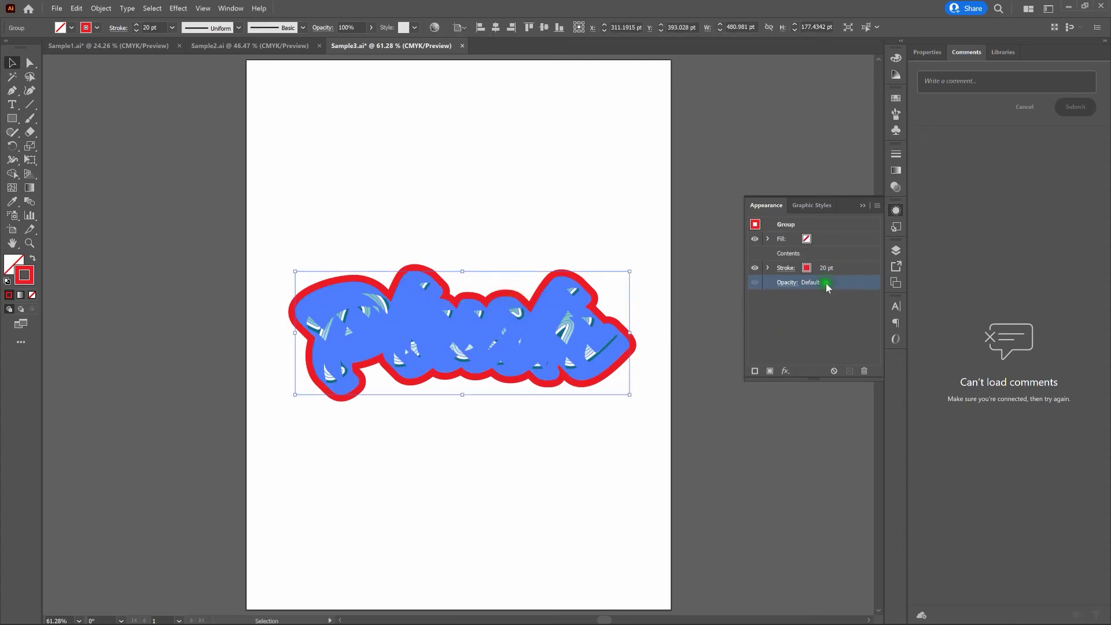
left_click(855, 269)
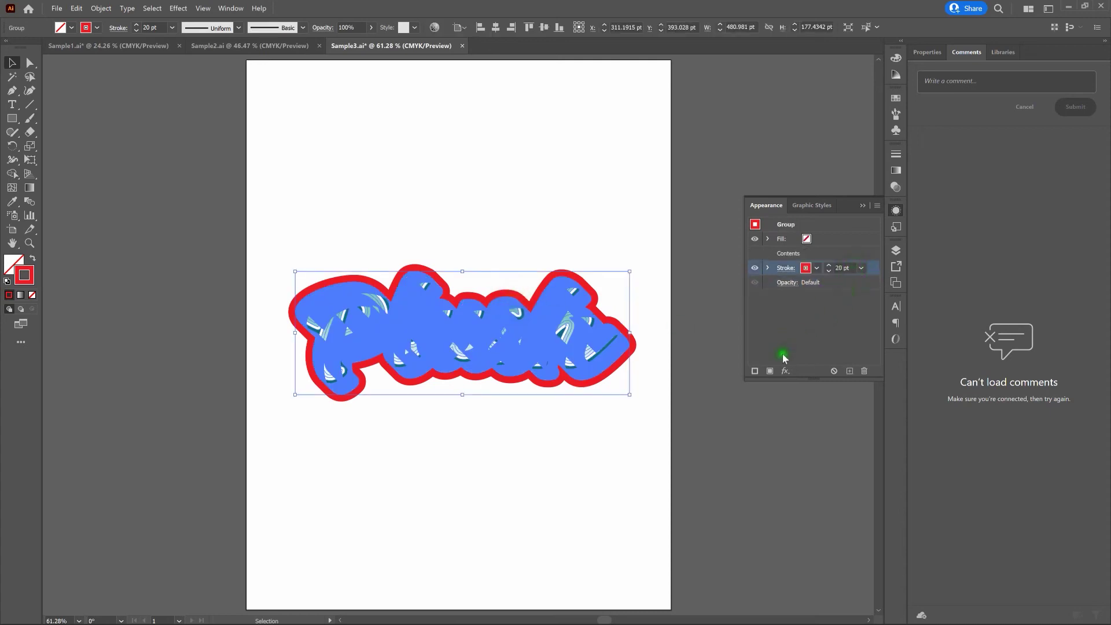
left_click(754, 371)
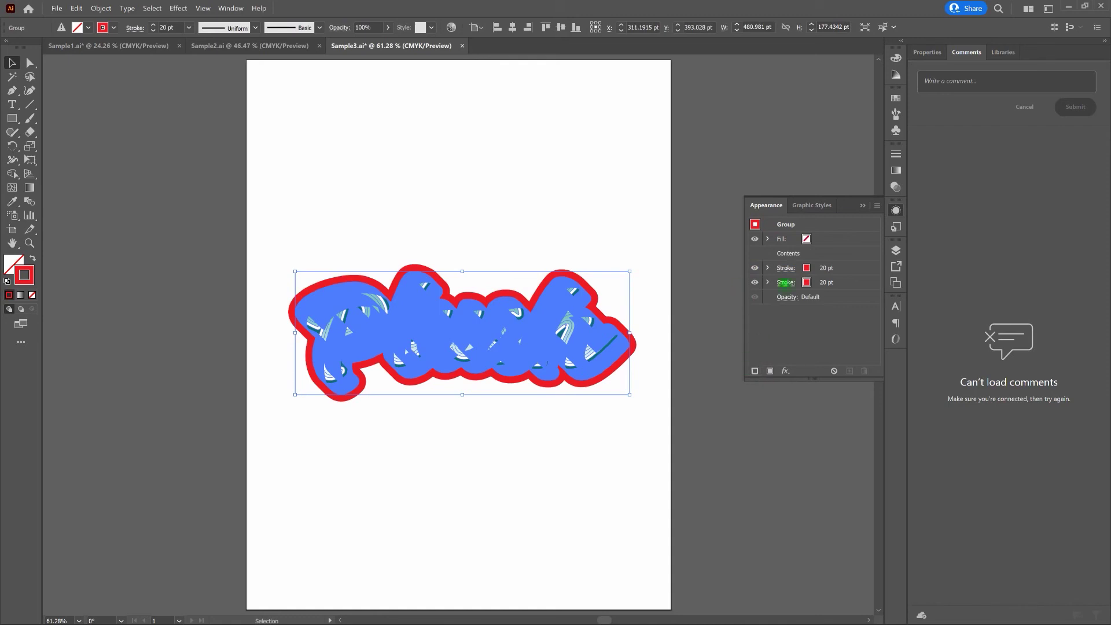
Recolour the lower of the two Plush strokes black and raise its weight to 22 pt.
left_click(827, 285)
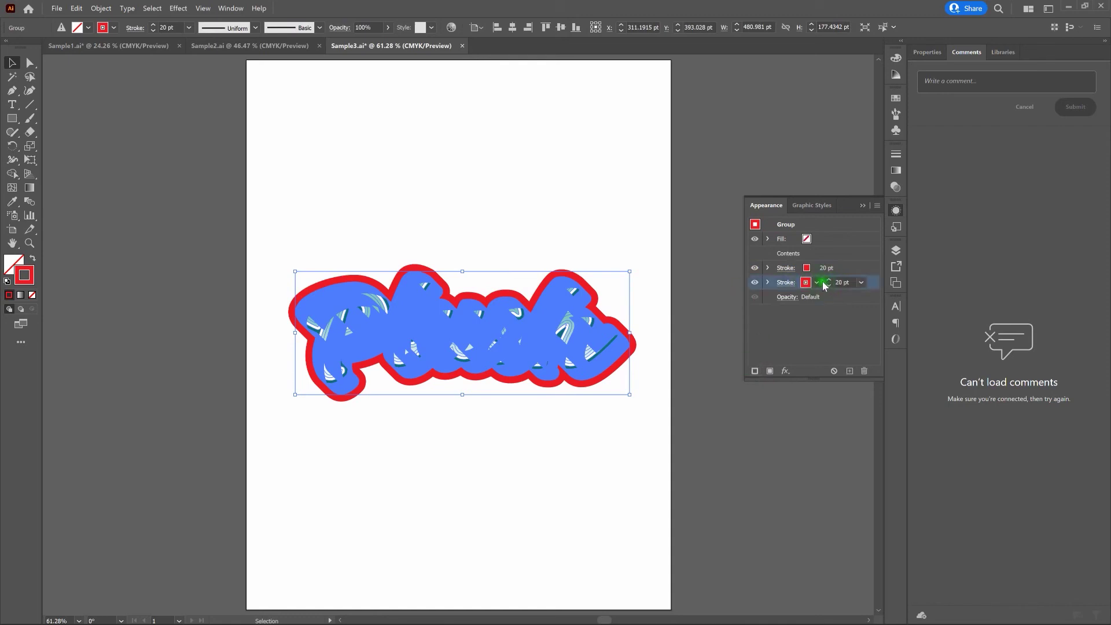
left_click(817, 283)
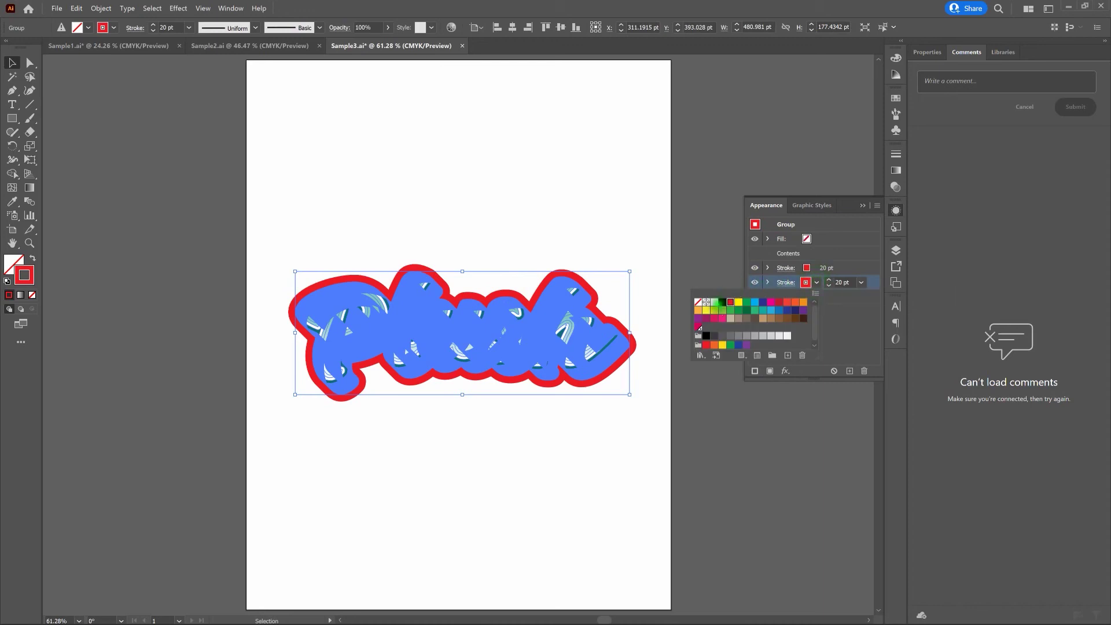
left_click(722, 301)
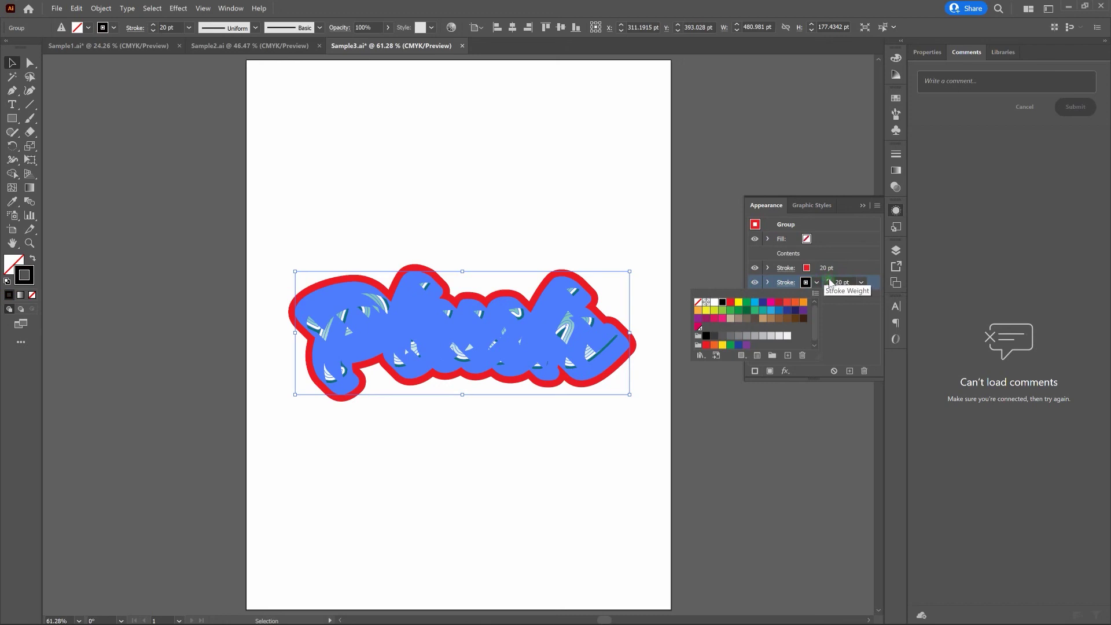
left_click(830, 282)
left_click(829, 279)
left_click(828, 279)
left_click(782, 298)
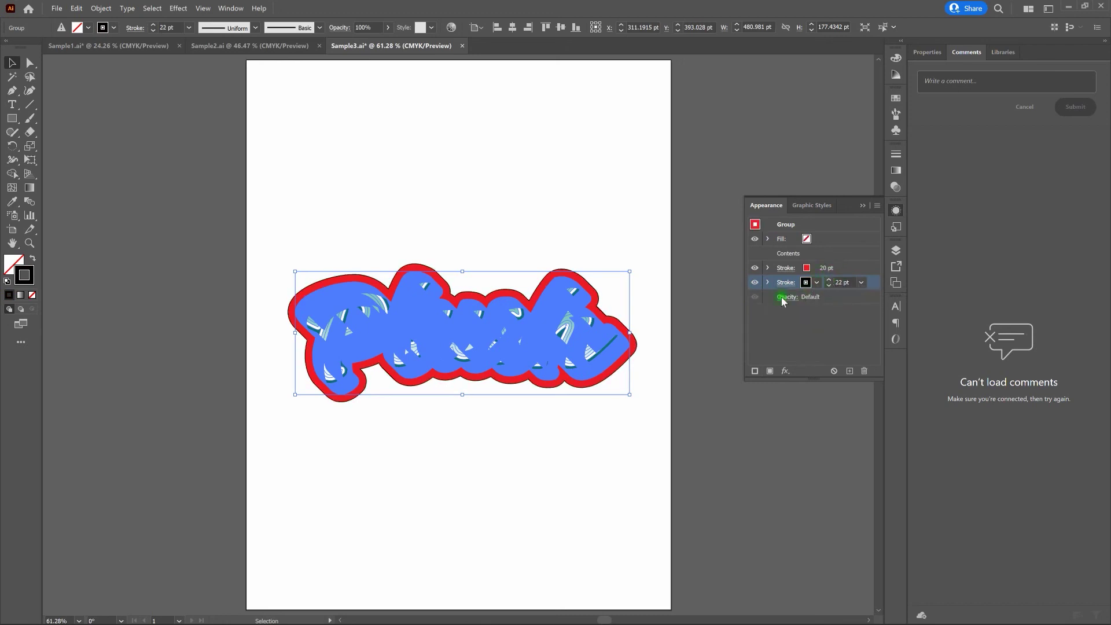
Recolour the 20 pt red stroke white and deselect the Plush artwork.
left_click(807, 269)
left_click(806, 268)
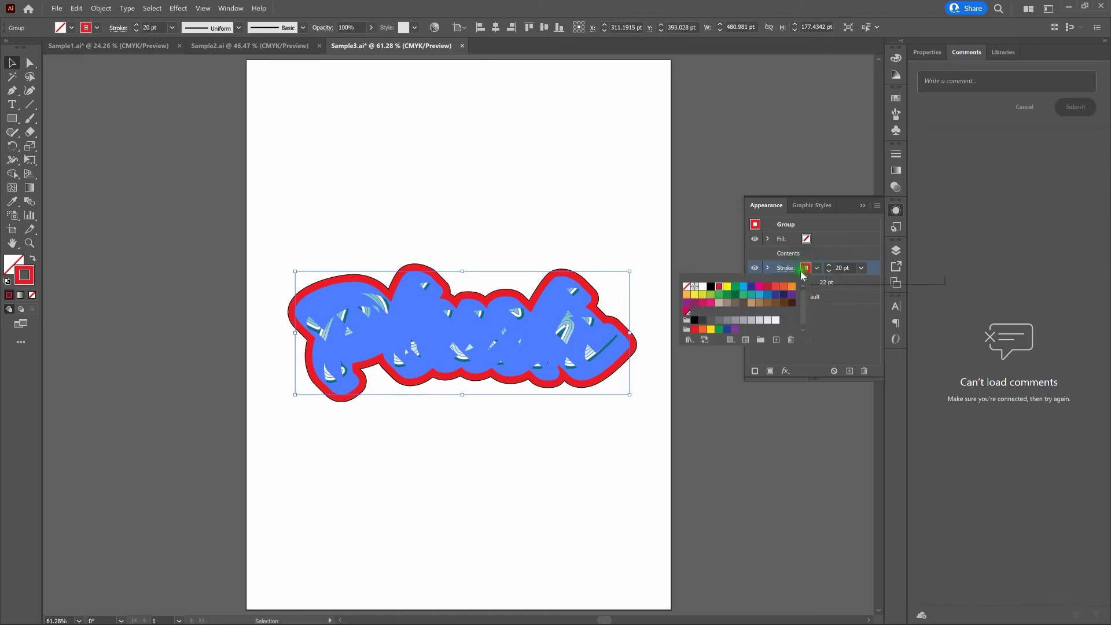
left_click(702, 286)
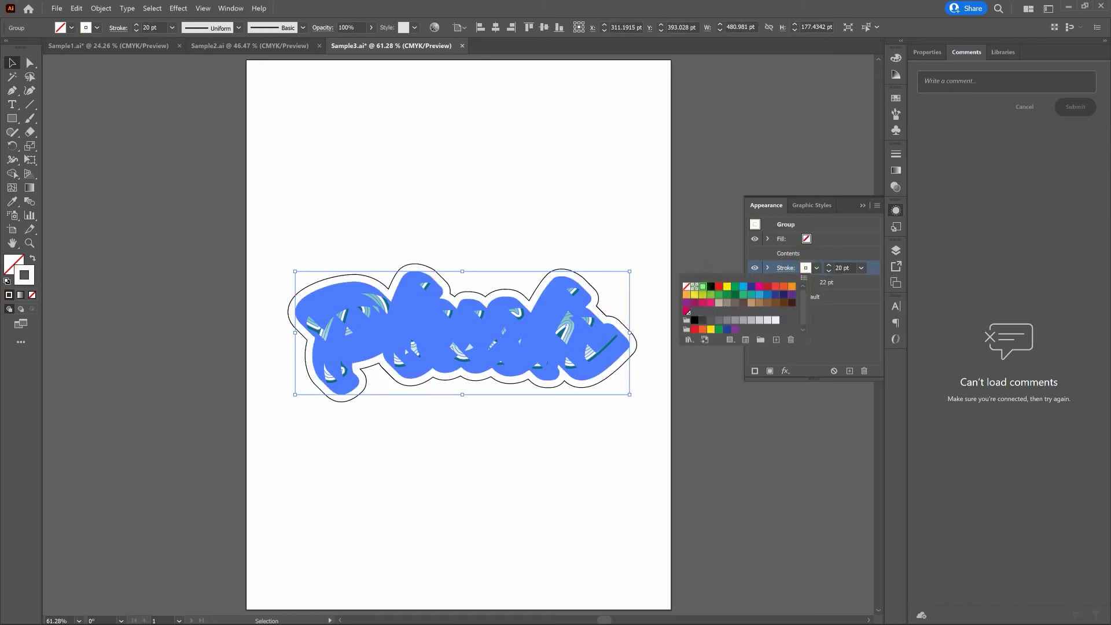
left_click(654, 277)
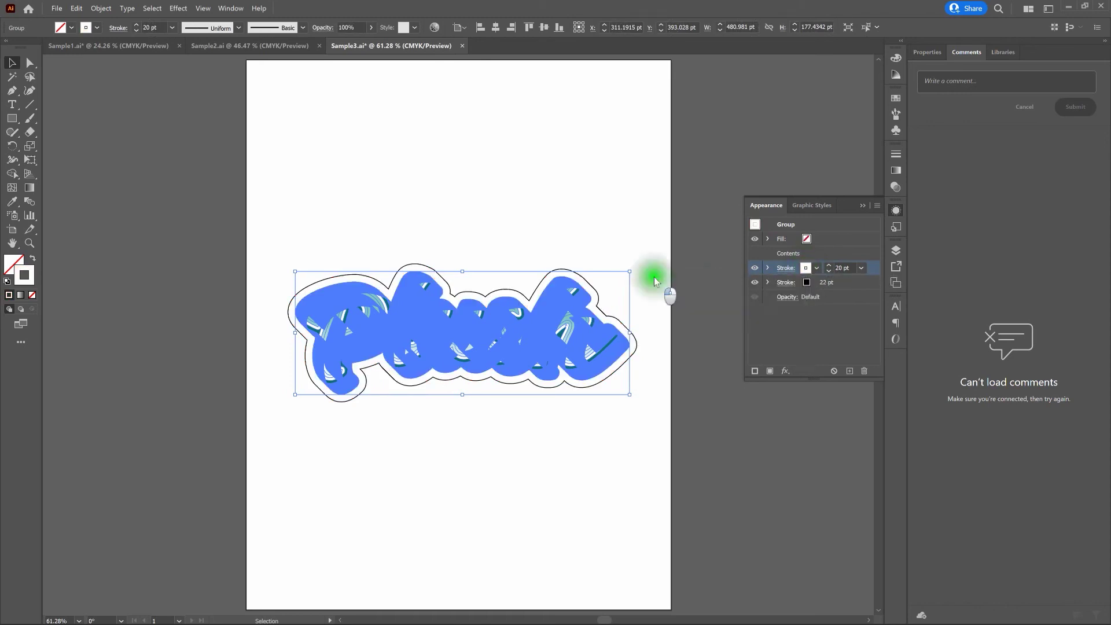
left_click(654, 277)
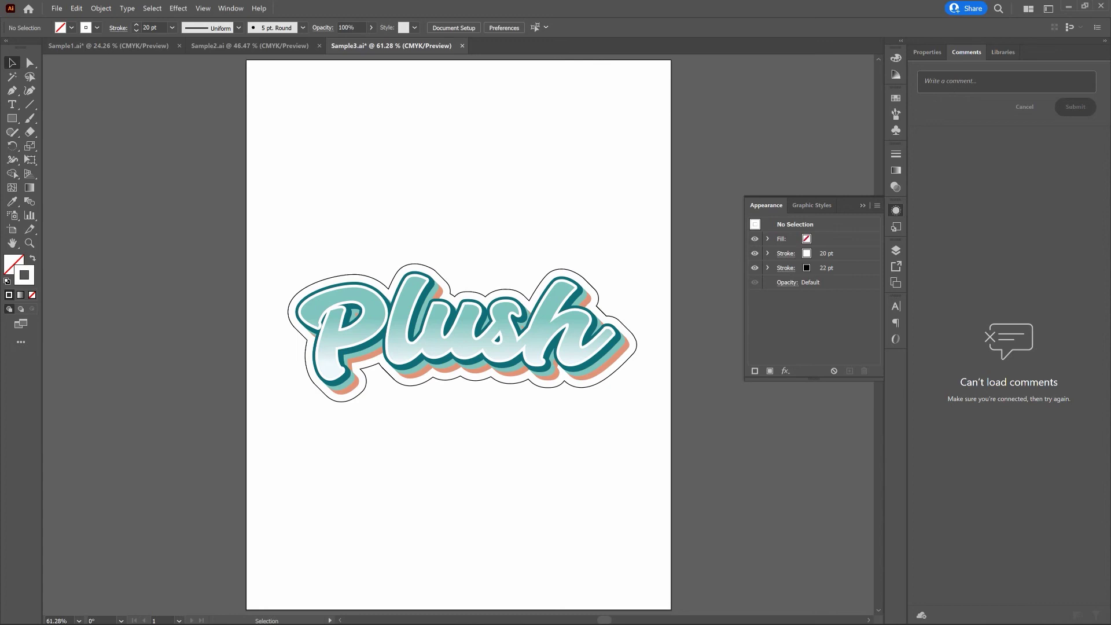
Open the PANTONE+ Solid Coated colour book for the Plush group's 22 pt black stroke.
left_click(564, 319)
left_click(806, 282)
left_click(807, 283)
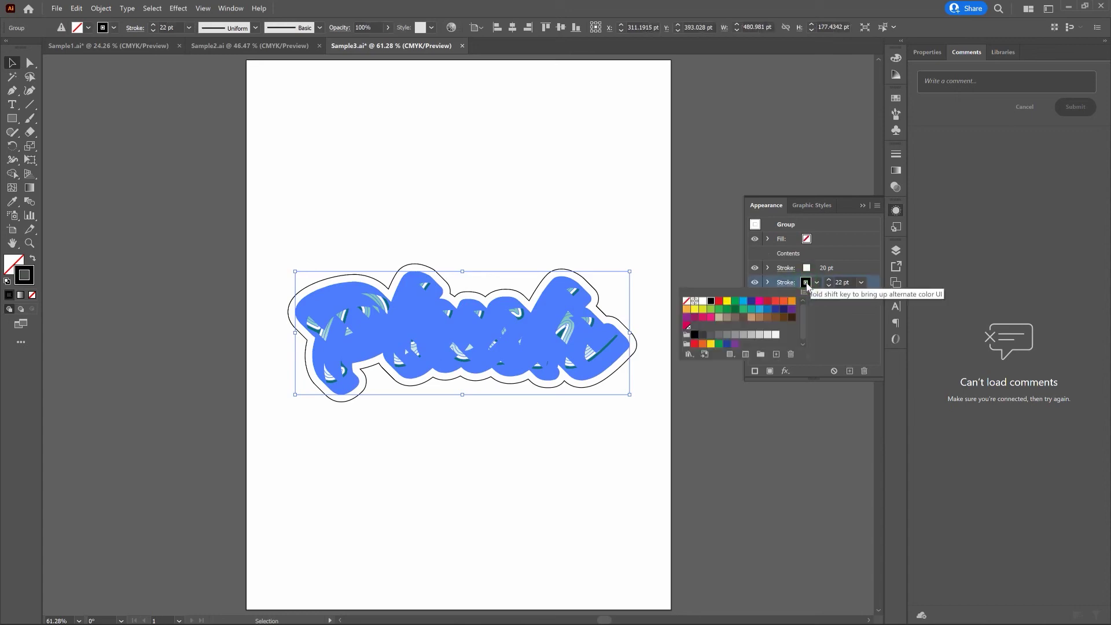
left_click(688, 354)
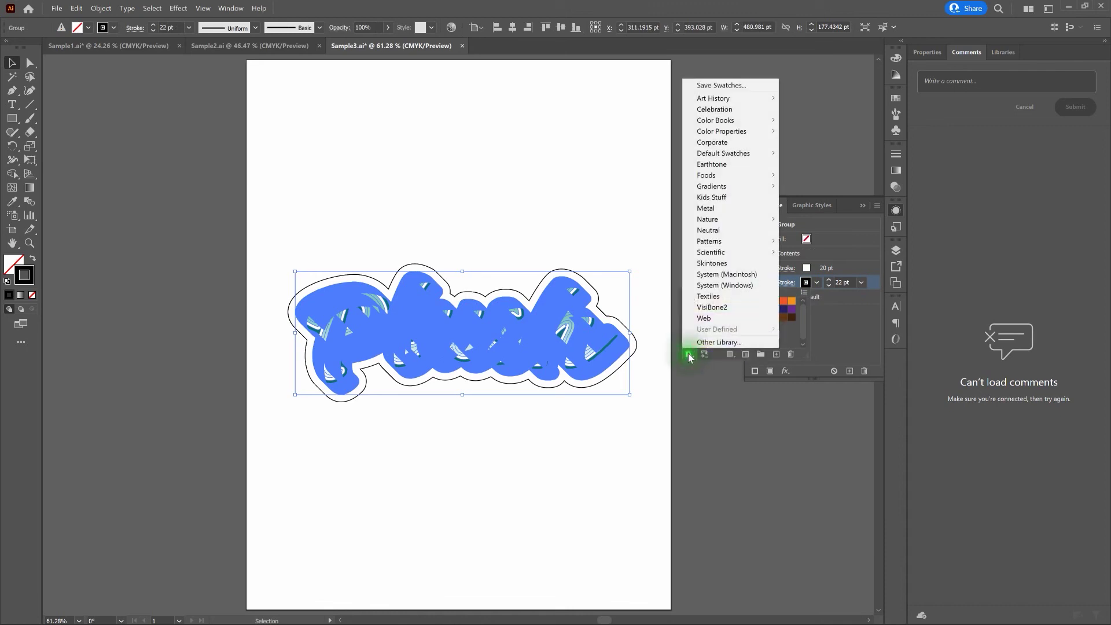
left_click(711, 165)
mouse_move(734, 120)
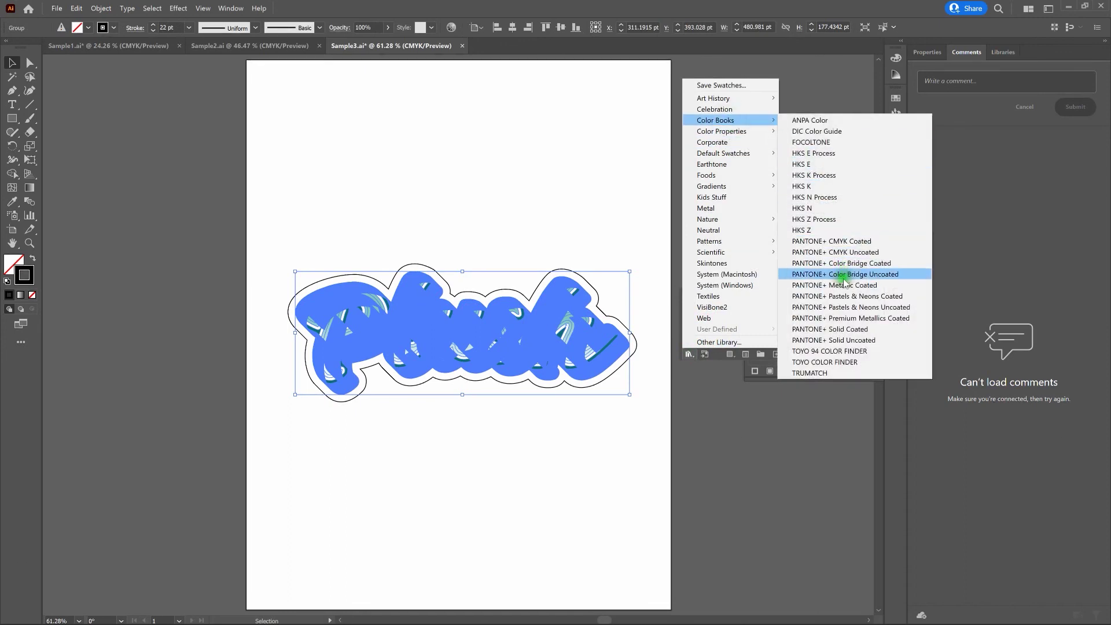
left_click(843, 329)
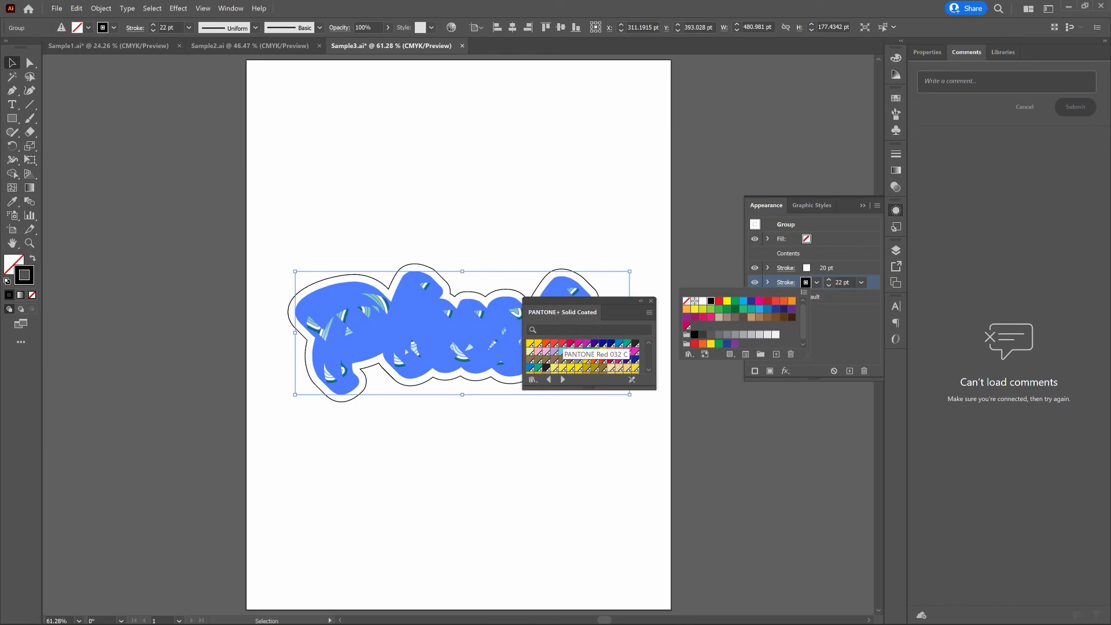
Apply PANTONE Red 032 C to the 22 pt outer stroke, close the swatch library and deselect the artwork.
key("Escape")
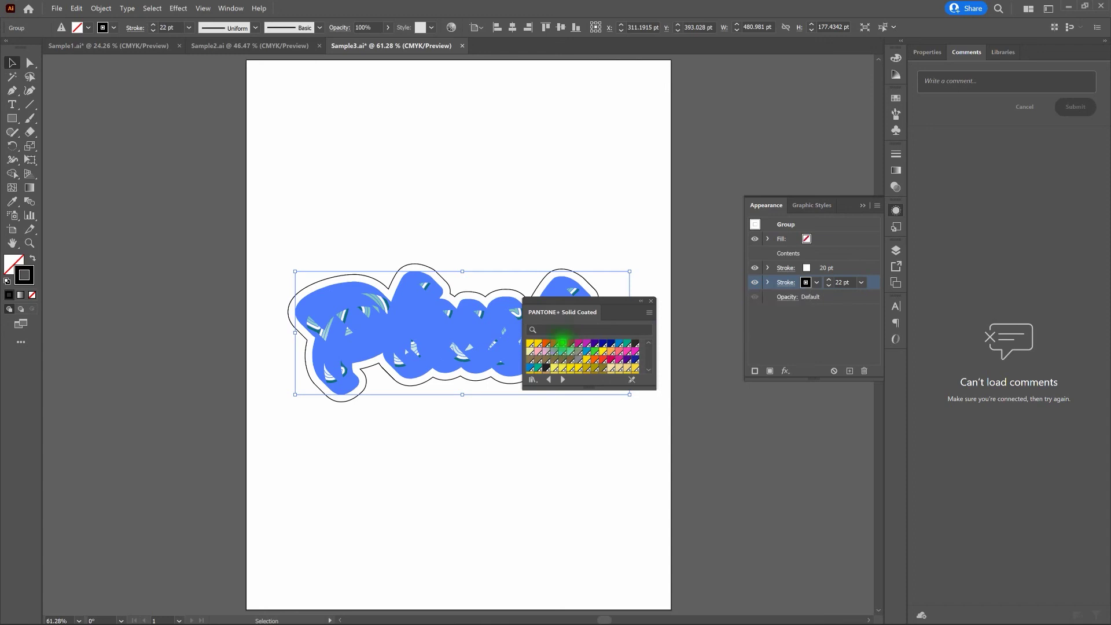
left_click(562, 343)
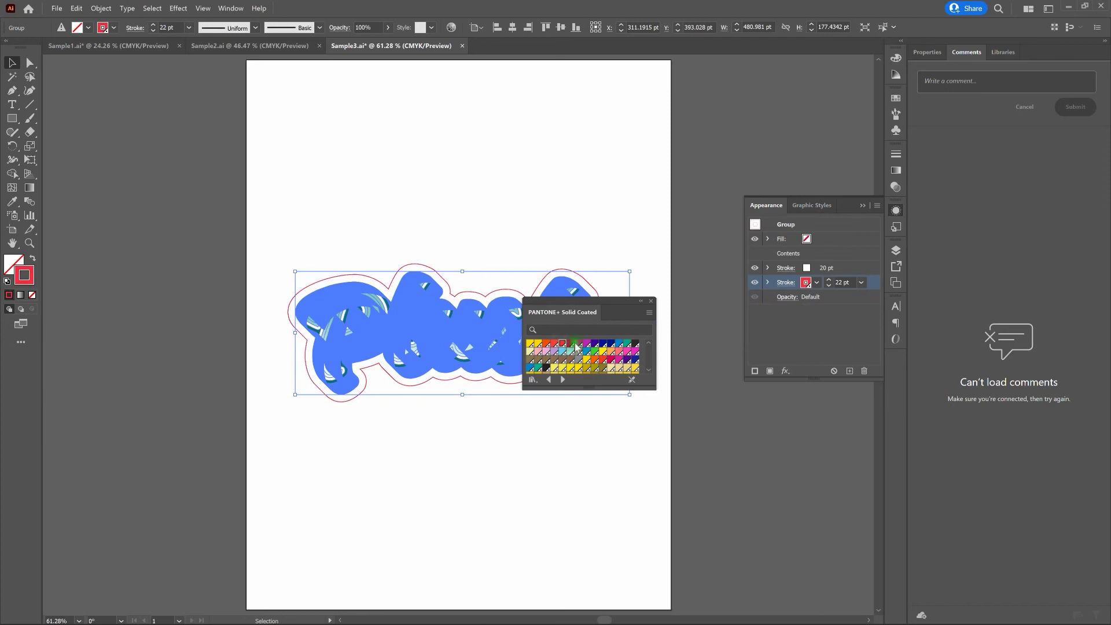
left_click(651, 302)
left_click(648, 297)
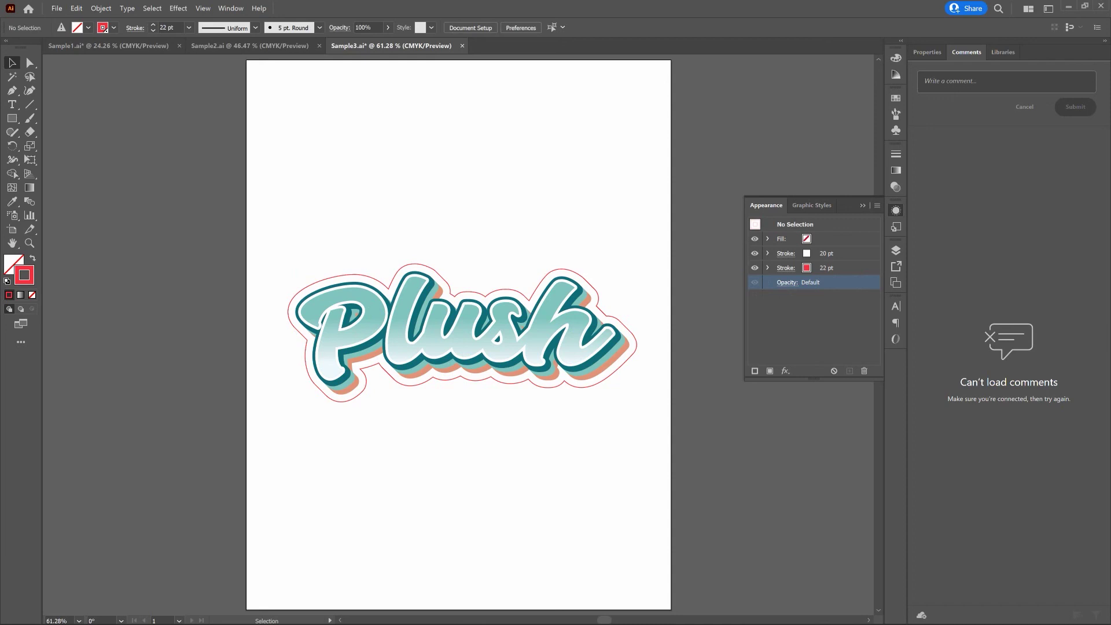
left_click(341, 173)
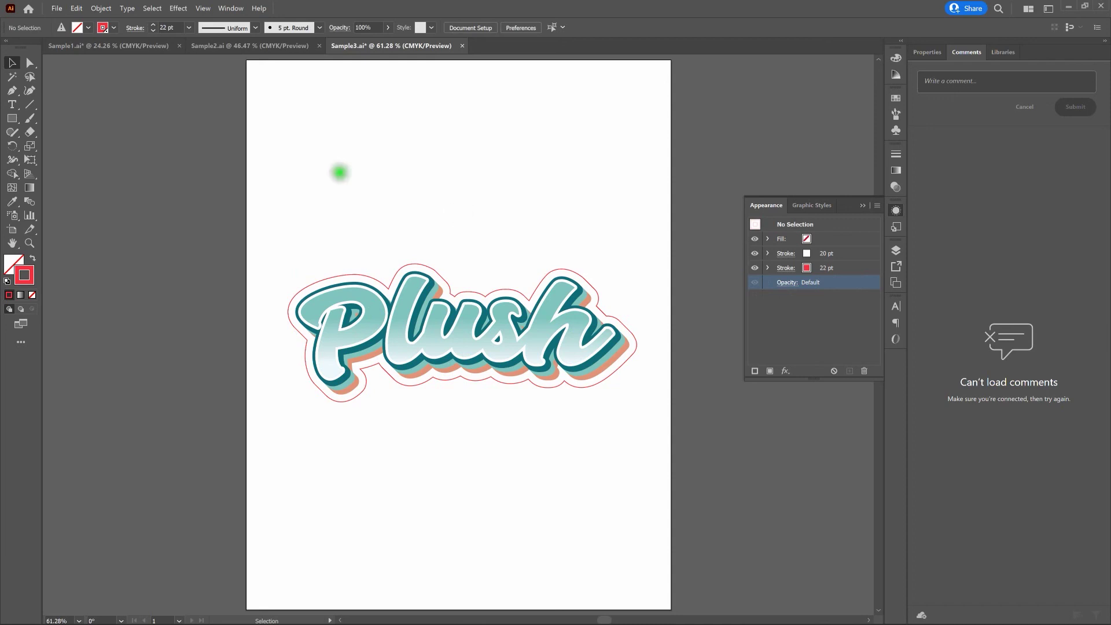
Open the print settings for Sample3.ai and set the output mode to Separations (Host-Based).
left_click(56, 8)
left_click(93, 283)
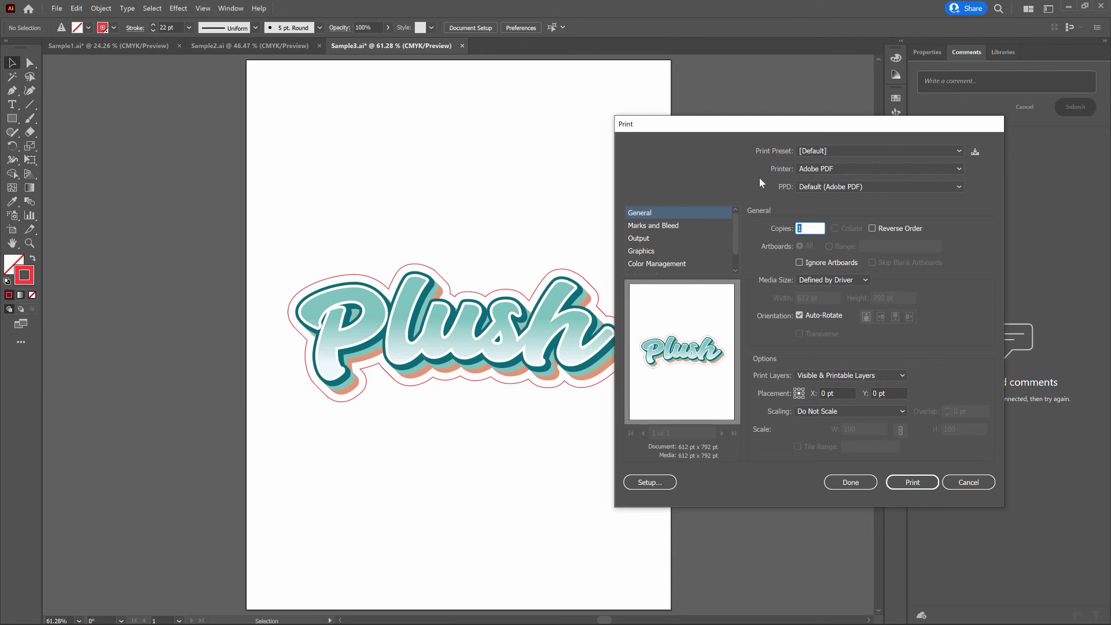
left_click(639, 238)
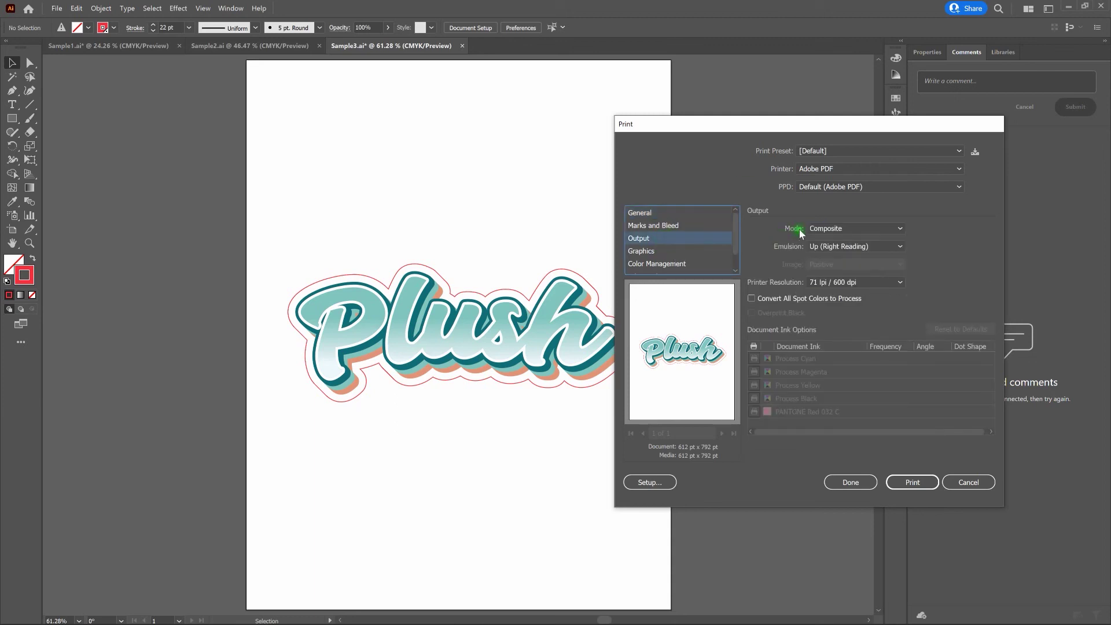
left_click(899, 229)
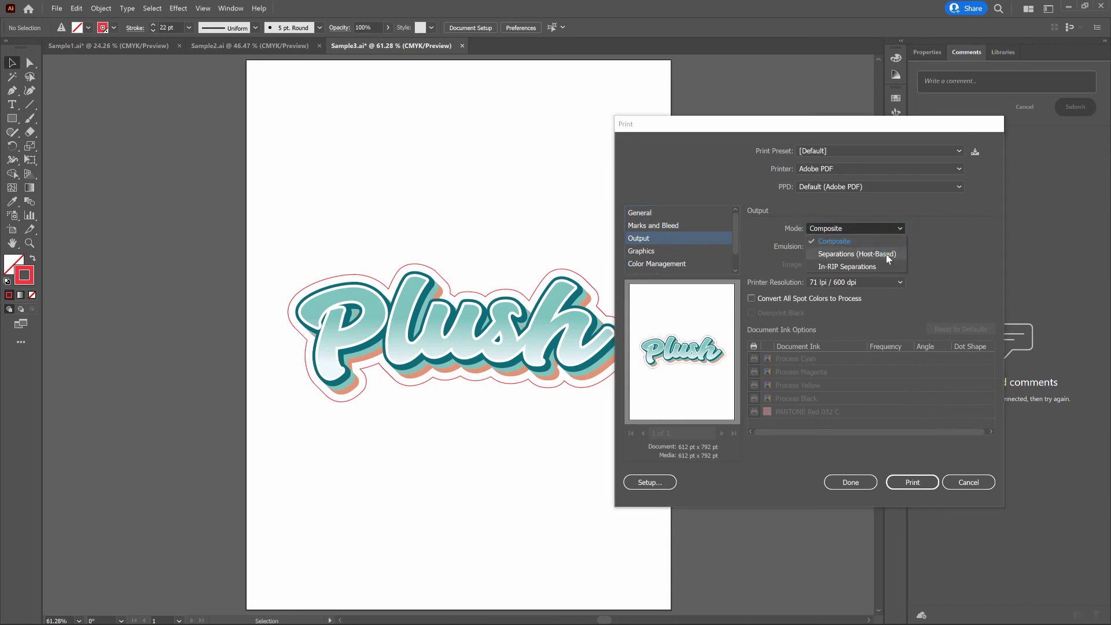
left_click(888, 256)
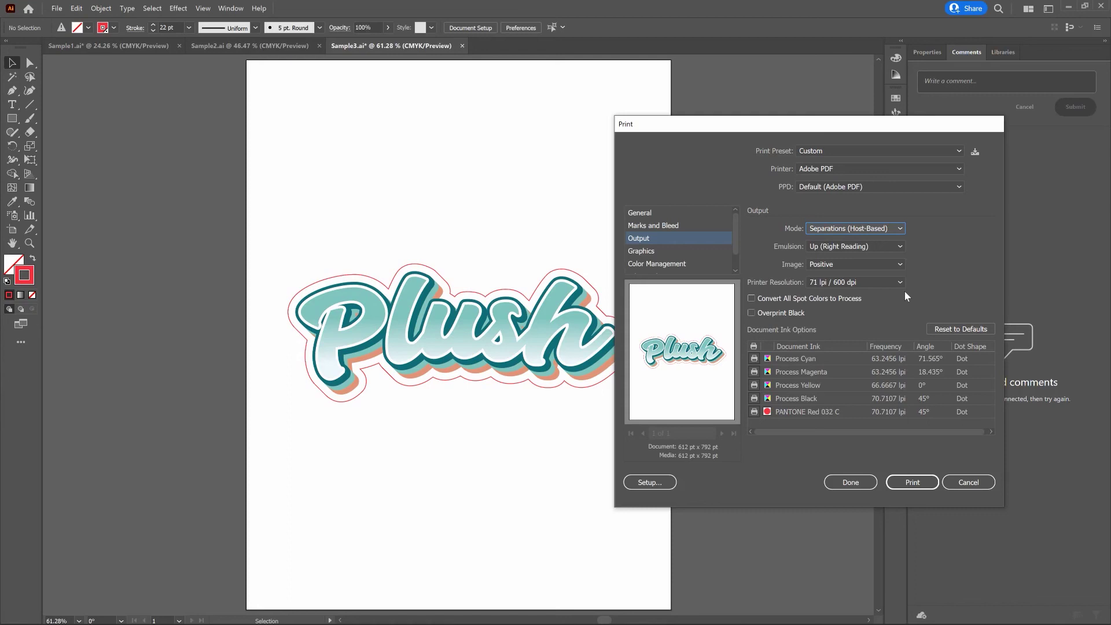
Exclude the Process Cyan, Magenta, Yellow and Black inks from printing, leaving only PANTONE Red 032 C enabled.
left_click(753, 359)
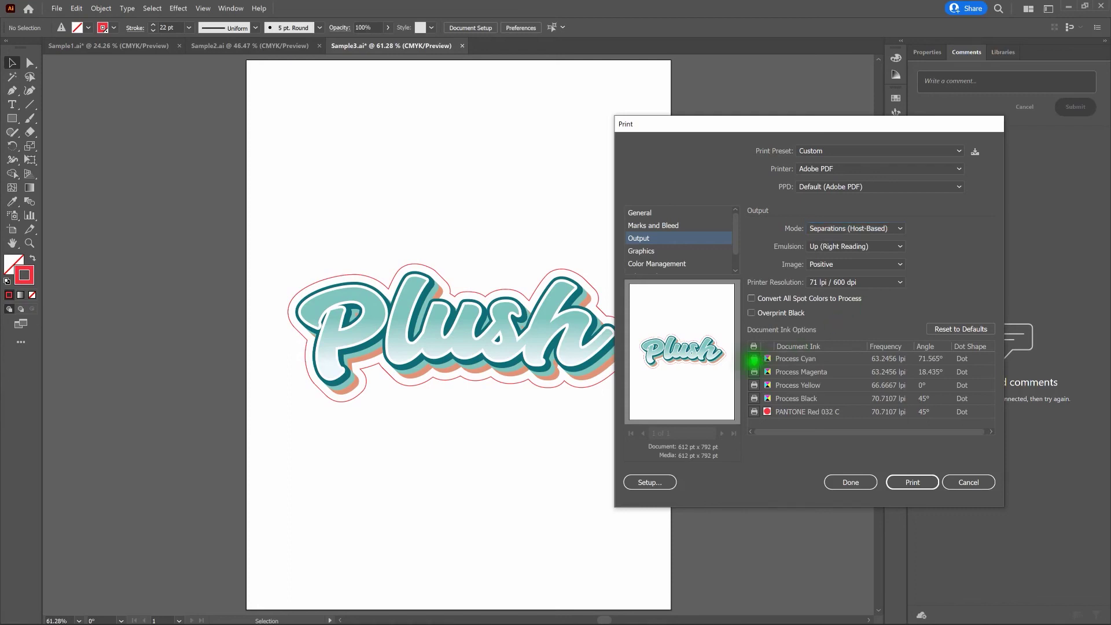
left_click(754, 372)
left_click(754, 385)
left_click(754, 398)
Print the separation to the Desktop as Separations.pdf, replacing the existing file, and view the PDF in the Edge browser.
left_click(915, 481)
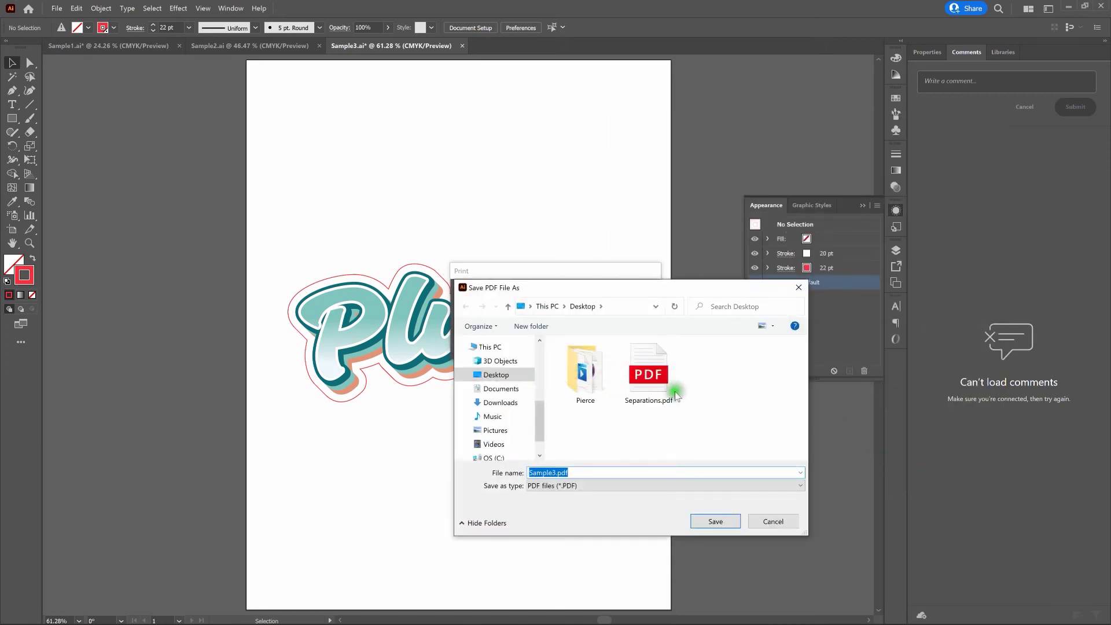
left_click(648, 373)
left_click(720, 521)
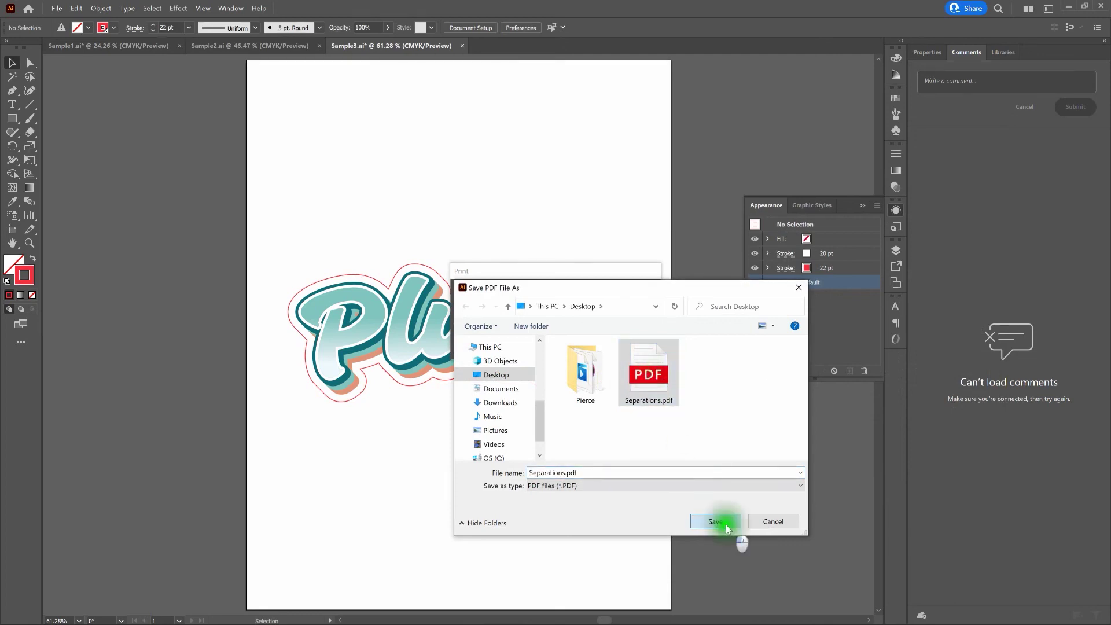
left_click(596, 320)
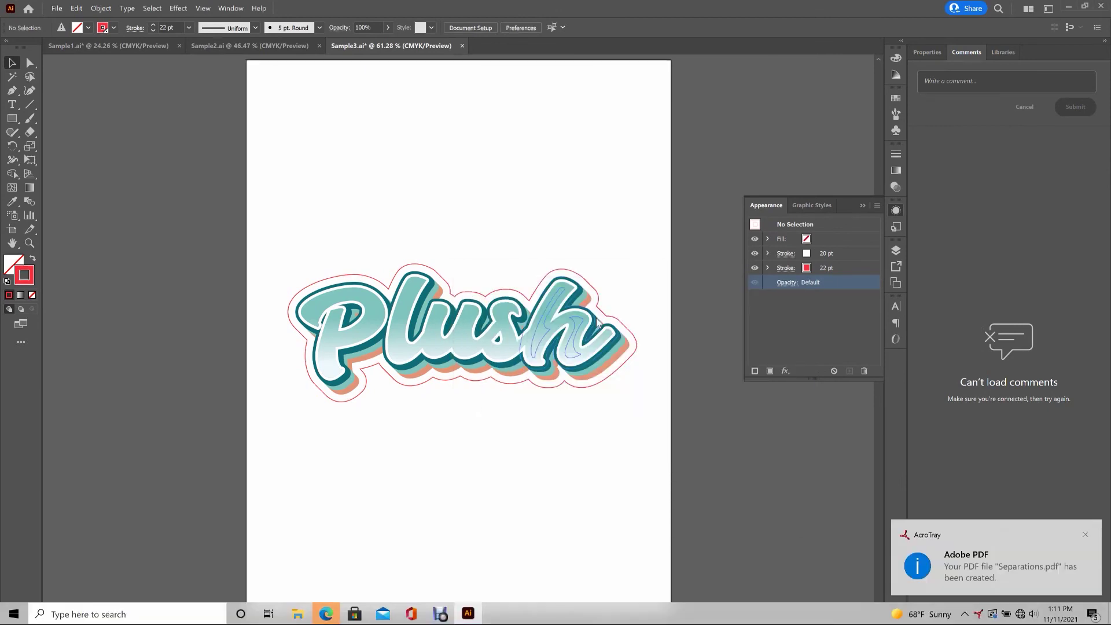
left_click(327, 614)
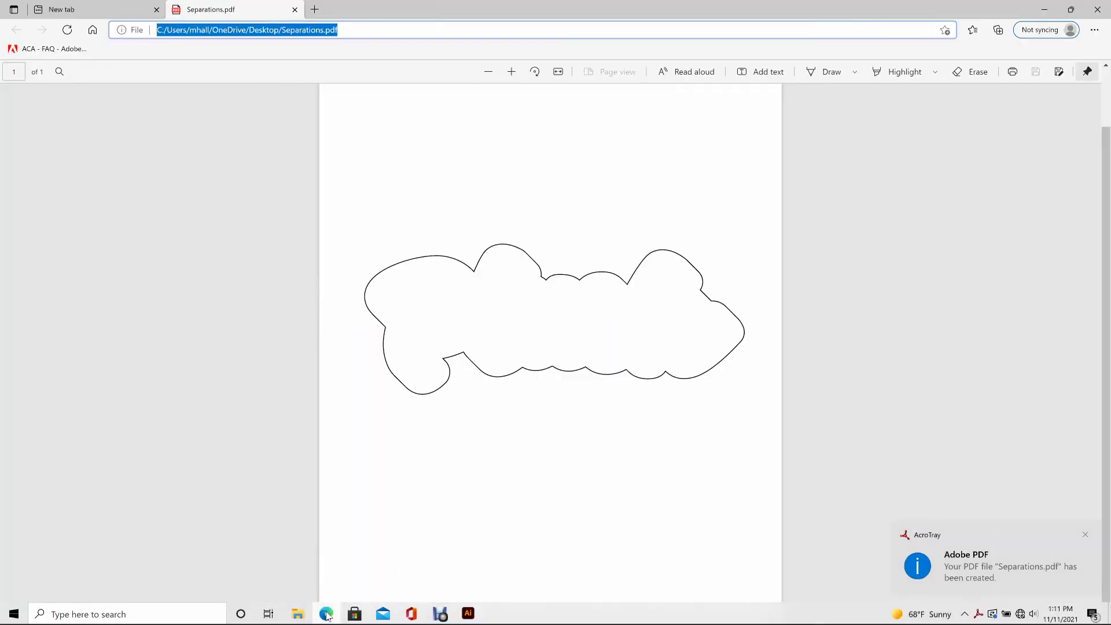